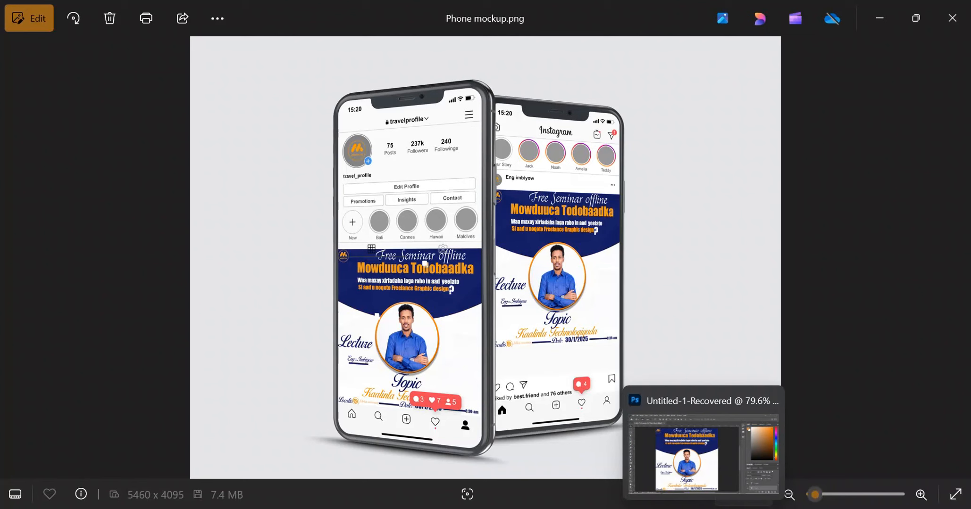
# - Switch to Photoshop and start a new document named Poster Social MEdia
pyautogui.click(703, 454)
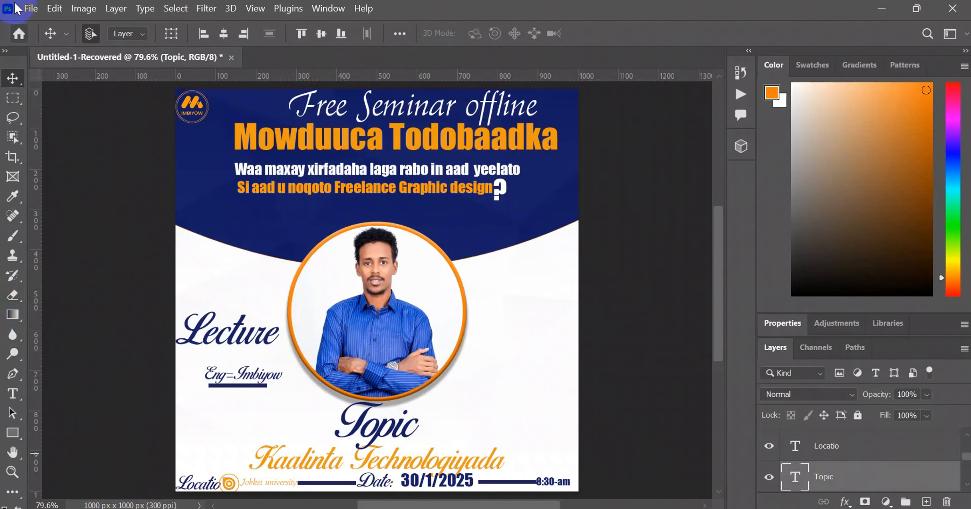
pyautogui.click(32, 9)
pyautogui.click(34, 27)
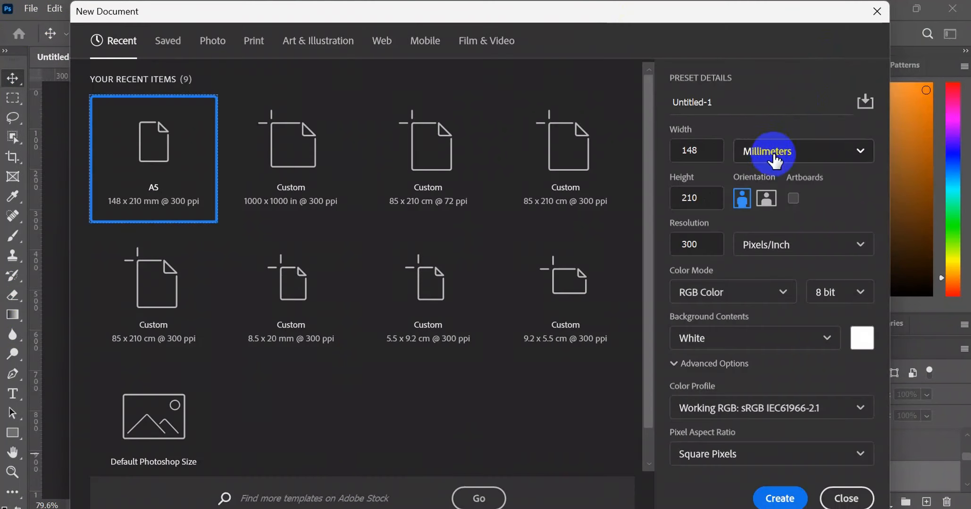
pyautogui.moveTo(715, 100); pyautogui.dragTo(655, 102)
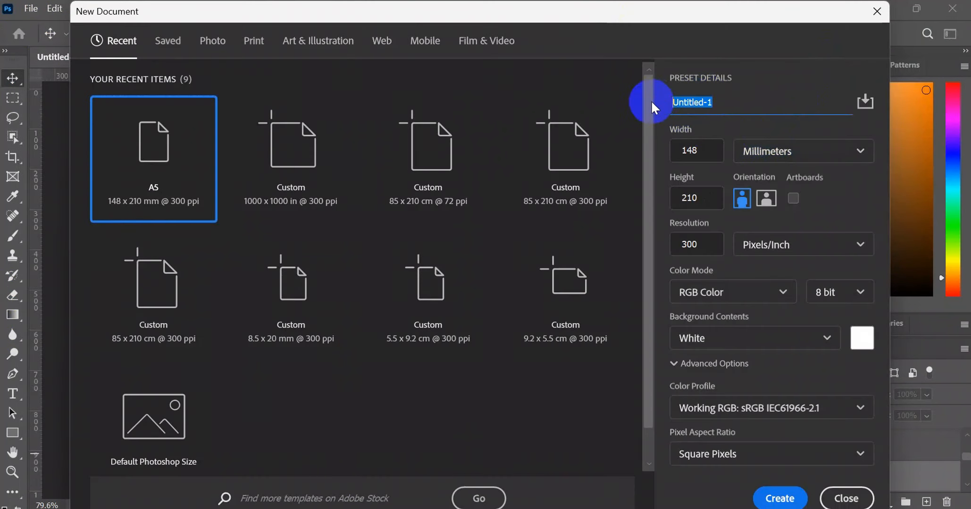
pyautogui.write('Po')
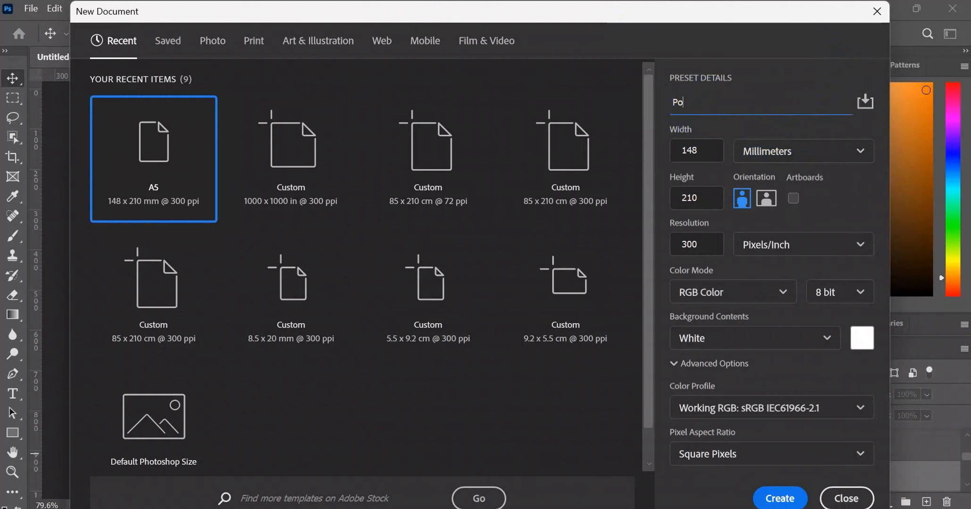
pyautogui.write('ster Social ME')
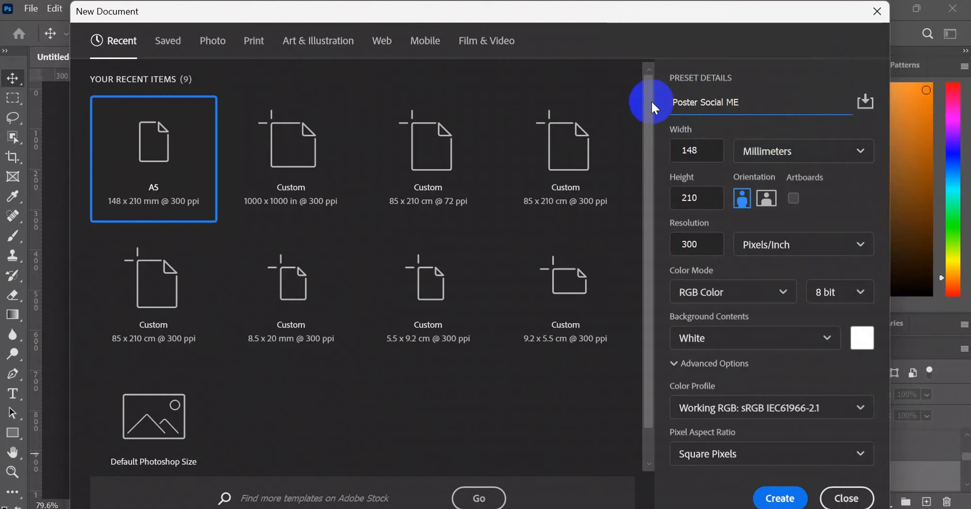
pyautogui.write('dia')
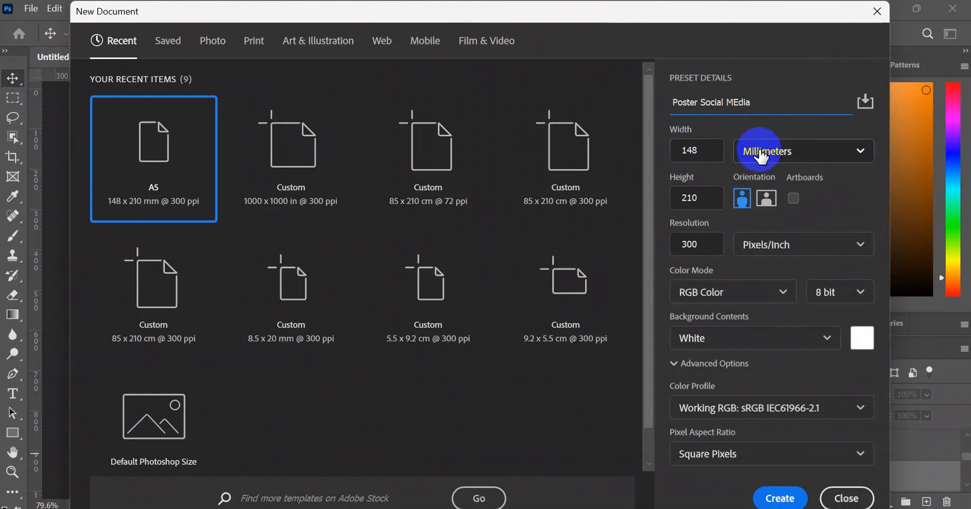
# - Set the new document's units to pixels, with a width of 1000 and a height of 1000
pyautogui.click(779, 150)
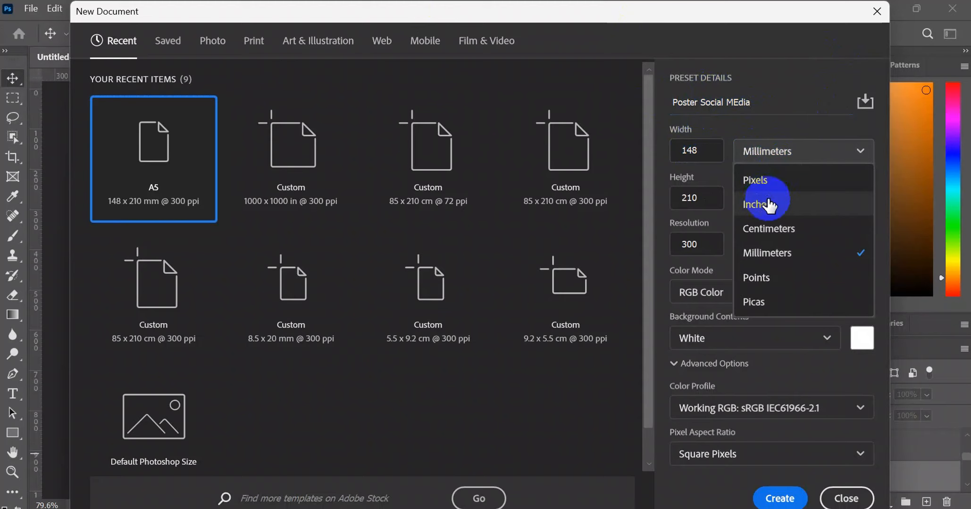
pyautogui.click(757, 180)
pyautogui.doubleClick(703, 151)
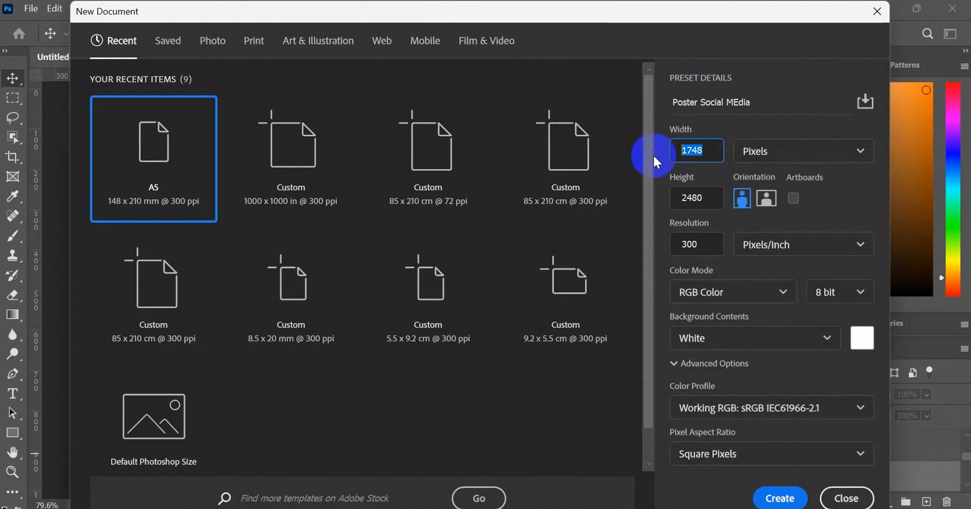
pyautogui.write('100')
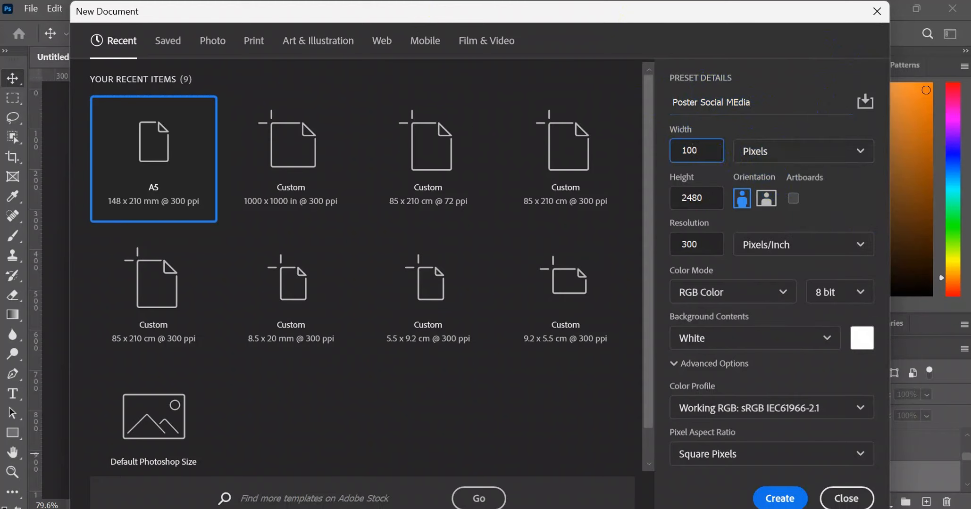
pyautogui.write('0')
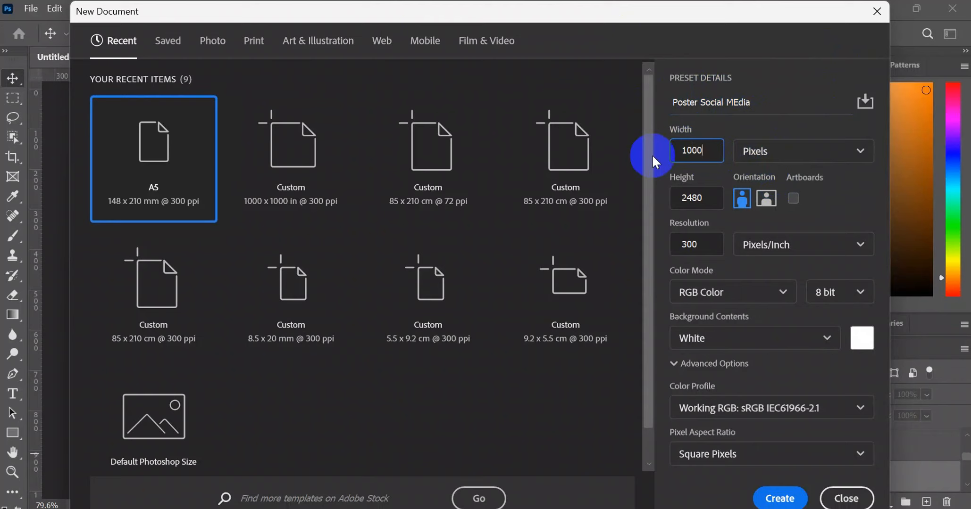
pyautogui.click(717, 197)
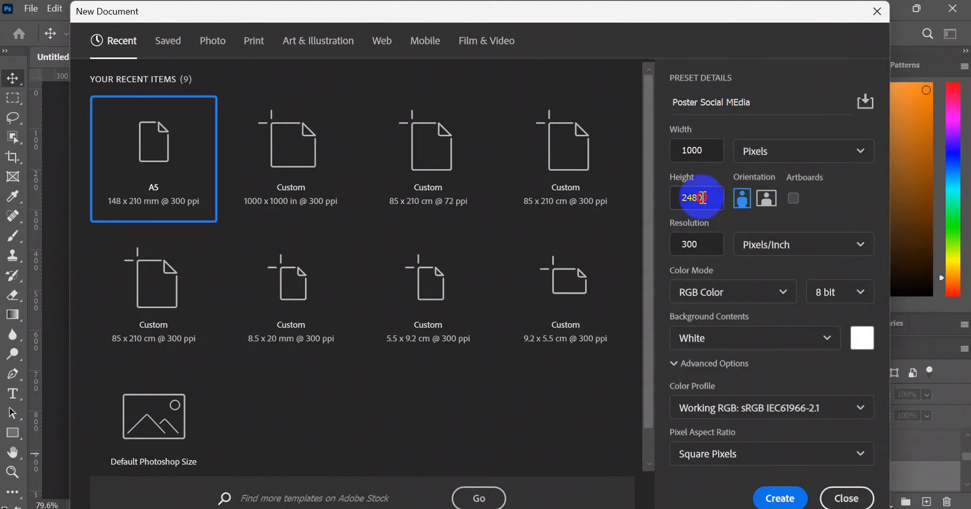
pyautogui.click(677, 198)
pyautogui.write('1000')
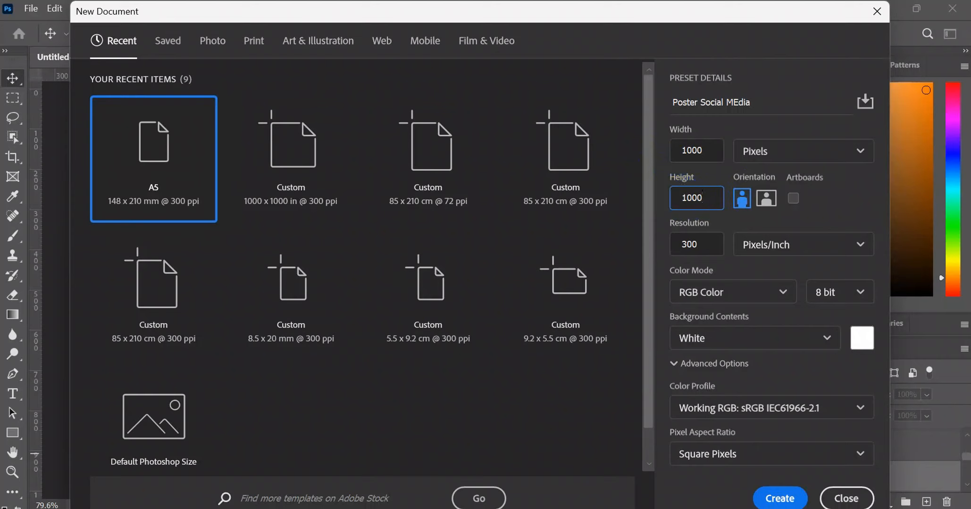
# - Set the resolution to 150 pixels/inch, keep RGB Color as the color mode, and create the document
pyautogui.click(699, 245)
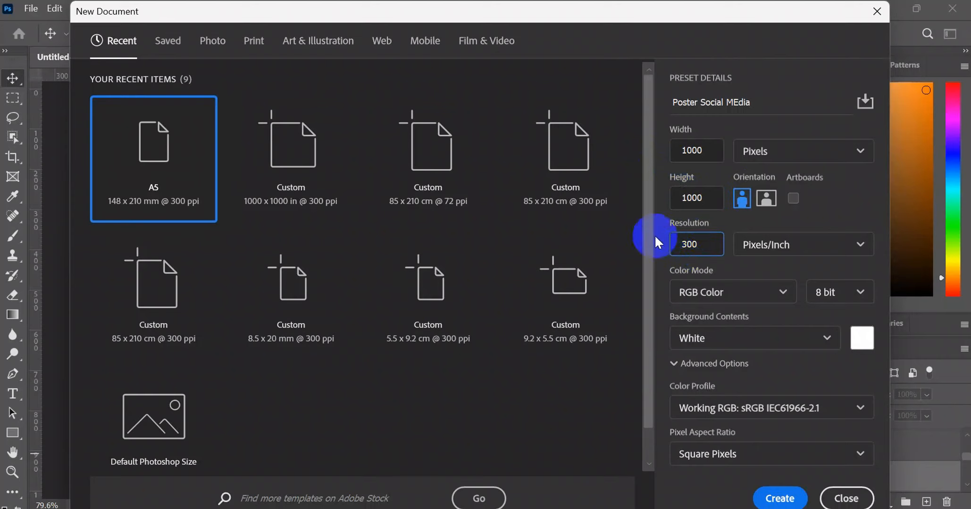
pyautogui.moveTo(680, 239); pyautogui.dragTo(707, 243)
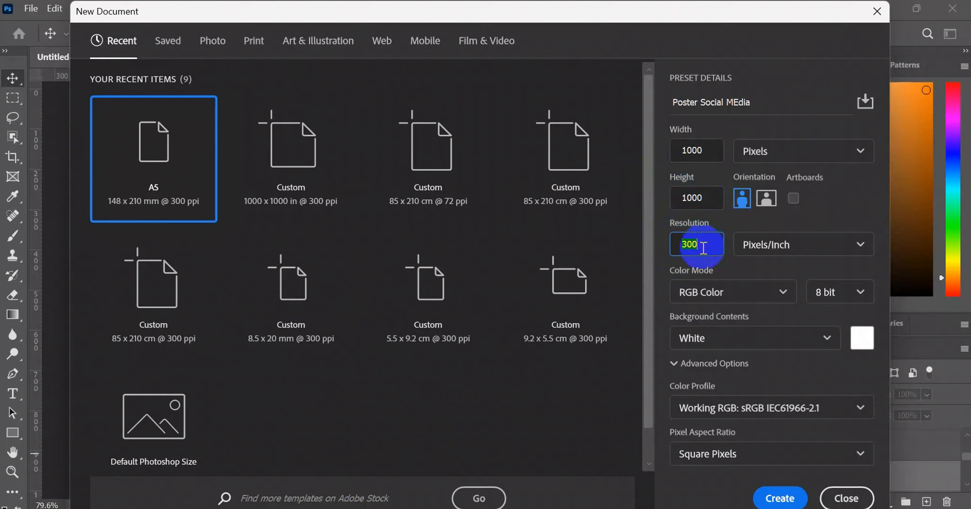
pyautogui.write('150')
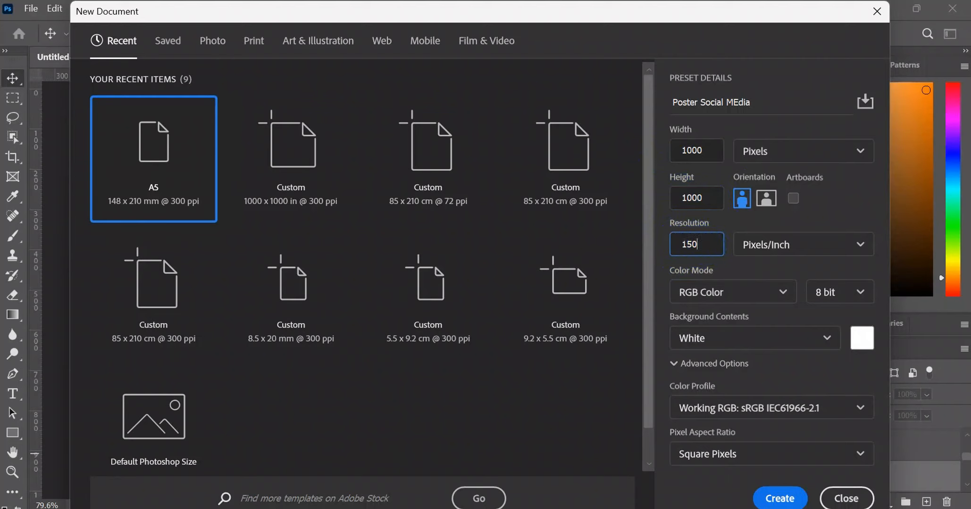
pyautogui.click(720, 298)
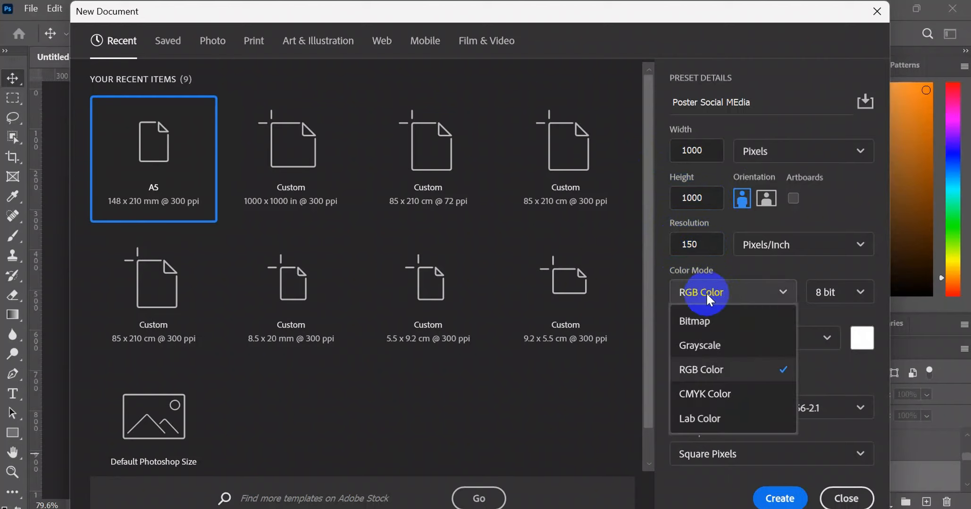
pyautogui.click(710, 375)
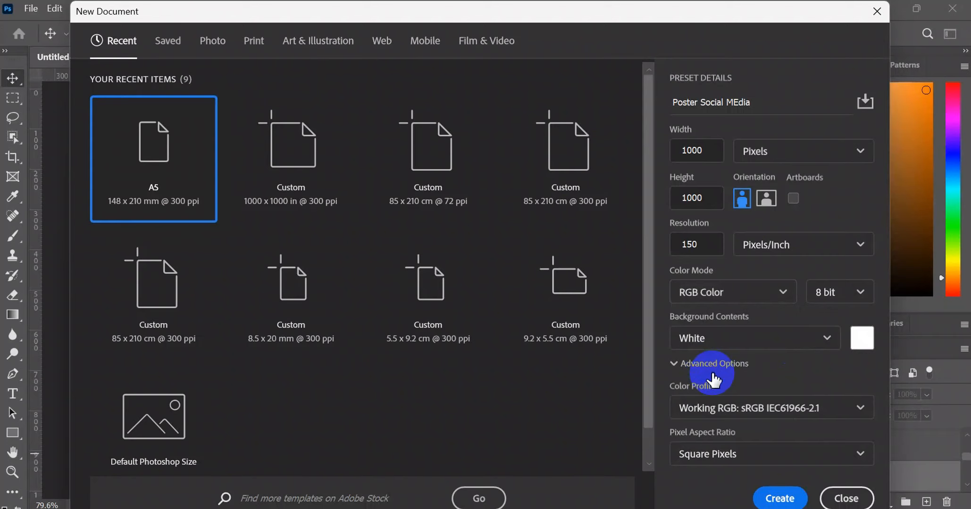
pyautogui.click(767, 499)
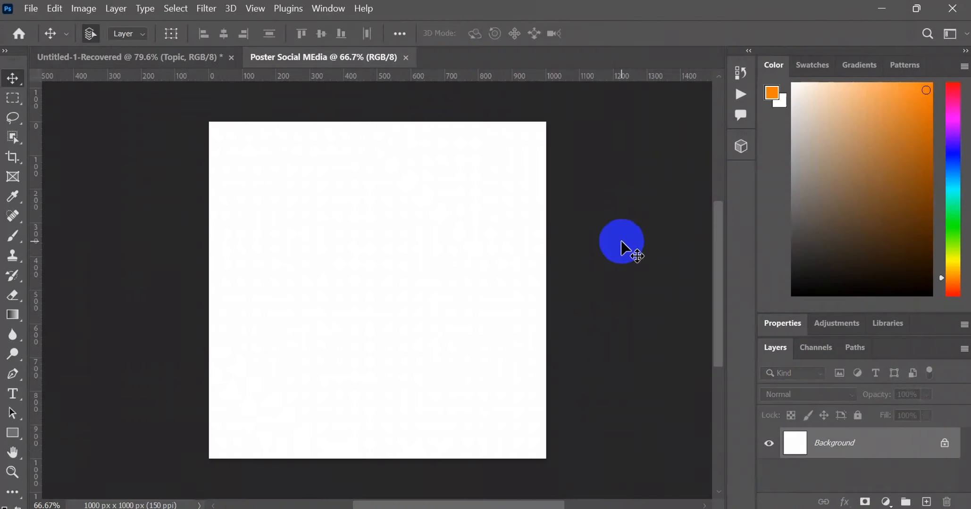
pyautogui.hotkey('ctrl', '0')
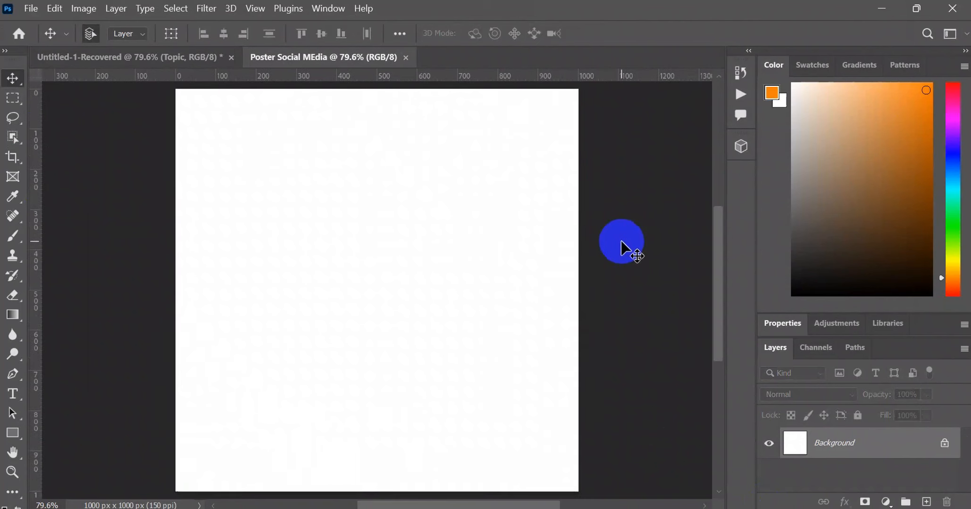
# - Review the finished poster in the Untitled-1-Recovered document and return to the blank Poster Social MEdia document
pyautogui.click(158, 57)
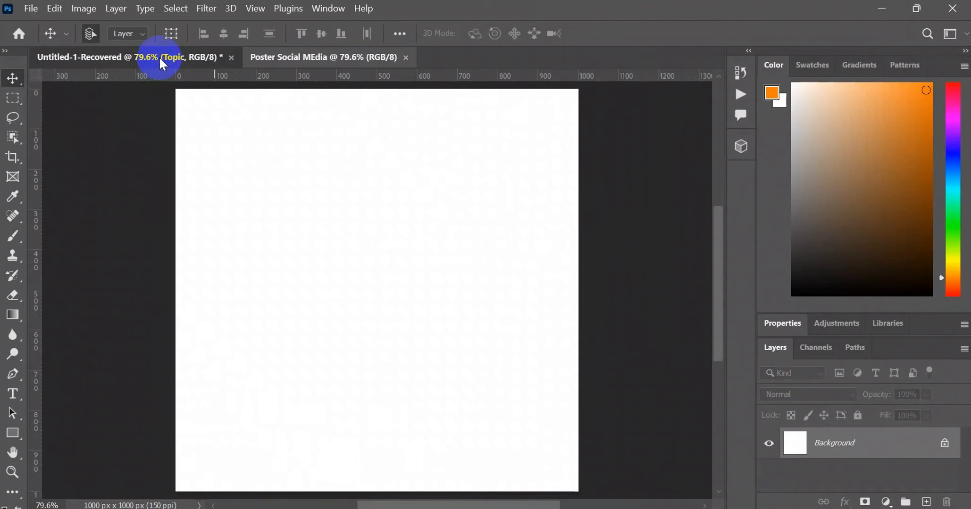
pyautogui.click(230, 113)
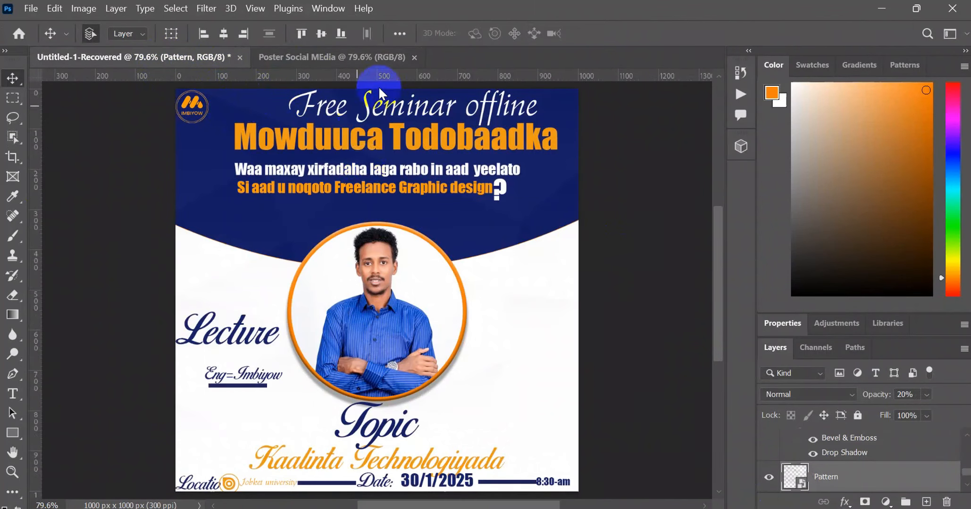
pyautogui.click(381, 57)
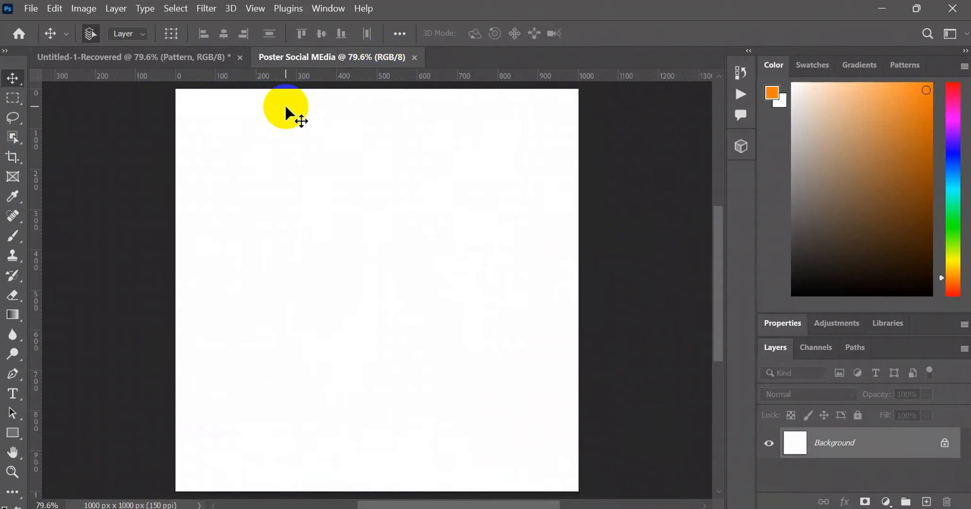
# - Draw a dark blue rectangle of about 910 by 325 px and center it horizontally in the upper part of the canvas
pyautogui.click(63, 175)
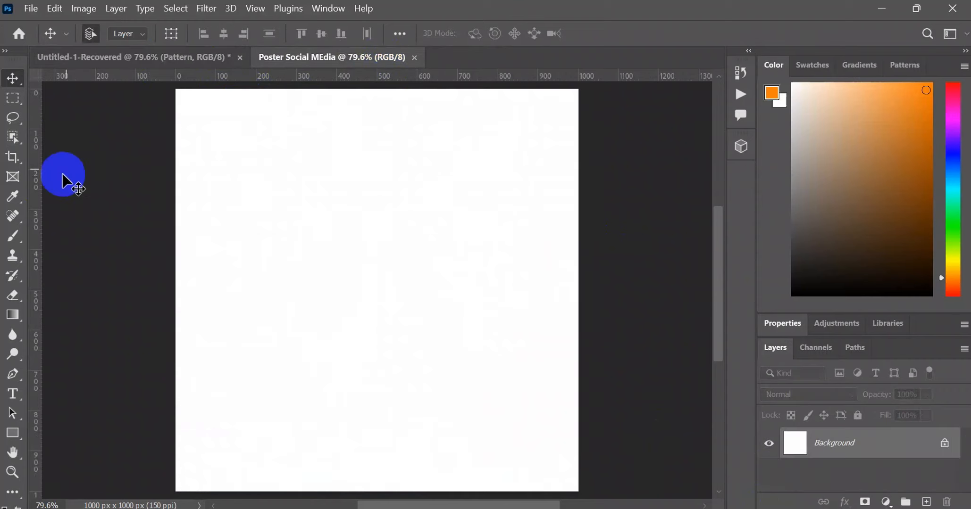
pyautogui.click(17, 426)
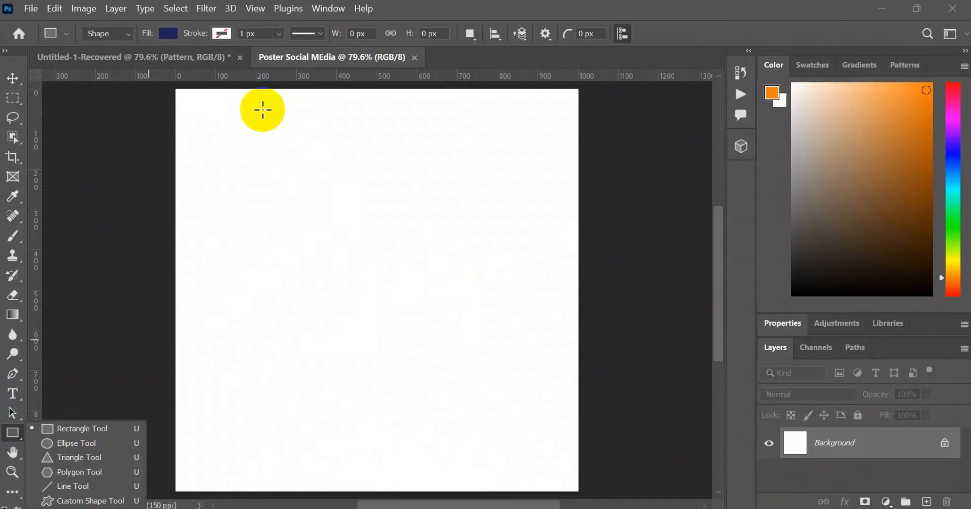
pyautogui.moveTo(261, 110); pyautogui.dragTo(284, 135)
pyautogui.hotkey('ctrl', 'z')
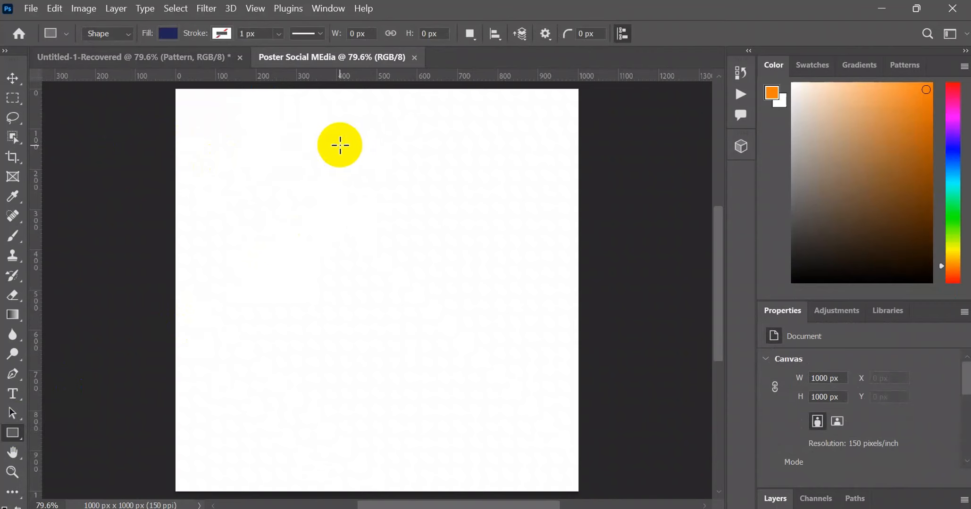
pyautogui.moveTo(340, 144)
pyautogui.mouseDown()
pyautogui.moveTo(360, 180)
pyautogui.moveTo(510, 189)
pyautogui.moveTo(522, 208)
pyautogui.mouseUp()
pyautogui.click(13, 78)
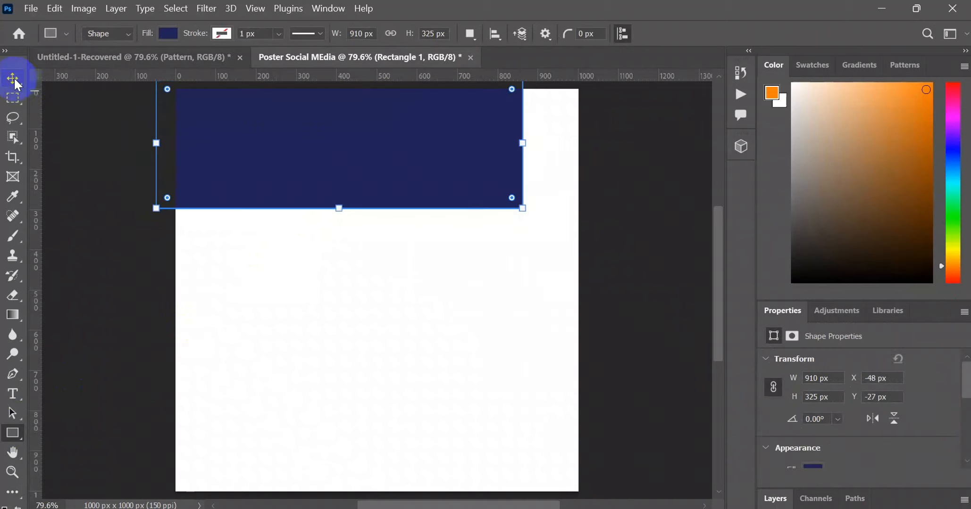
pyautogui.moveTo(400, 161)
pyautogui.mouseDown()
pyautogui.moveTo(435, 188)
pyautogui.moveTo(423, 182)
pyautogui.mouseUp()
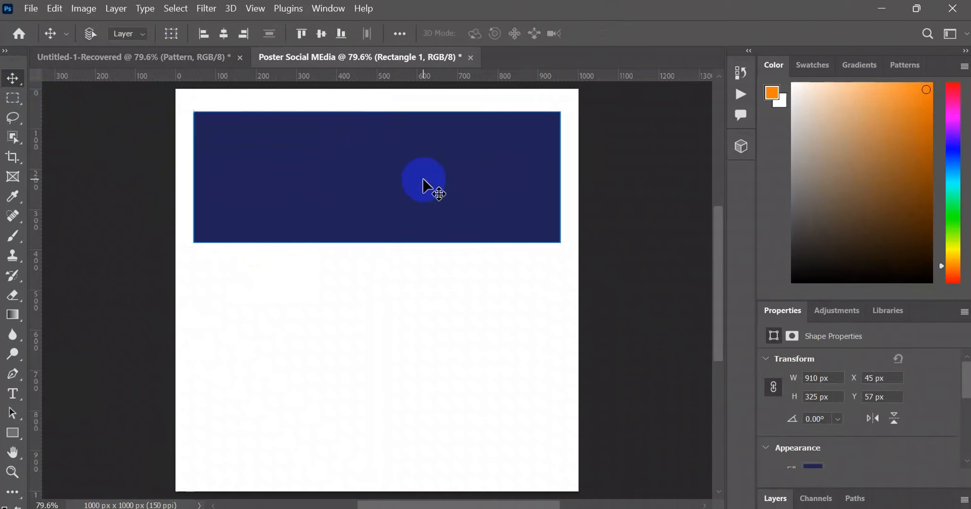
# - Stretch the rectangle with Free Transform to the canvas's top and side edges, making it about 1000 by 543 px
pyautogui.hotkey('ctrl', 't')
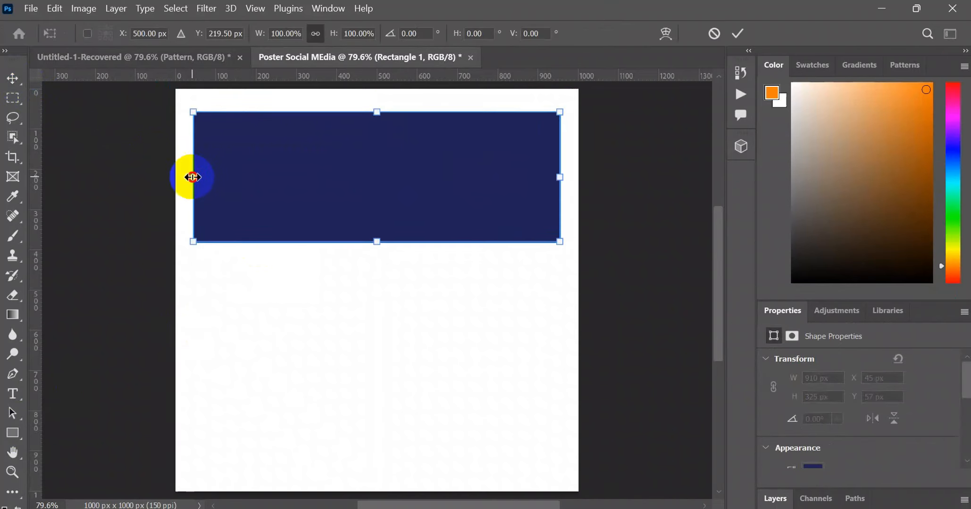
pyautogui.moveTo(193, 177); pyautogui.dragTo(176, 177)
pyautogui.moveTo(360, 116); pyautogui.dragTo(366, 89)
pyautogui.moveTo(560, 165); pyautogui.dragTo(581, 164)
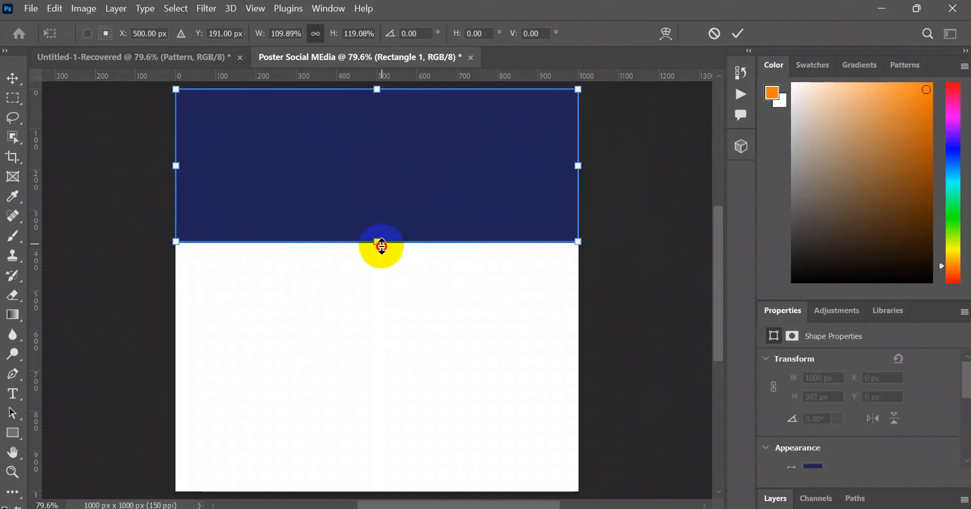
pyautogui.moveTo(381, 246); pyautogui.dragTo(385, 308)
# - Warp the rectangle's lower edge into a downward curve by raising both bottom corners to about 370 px below the canvas top
pyautogui.click(665, 39)
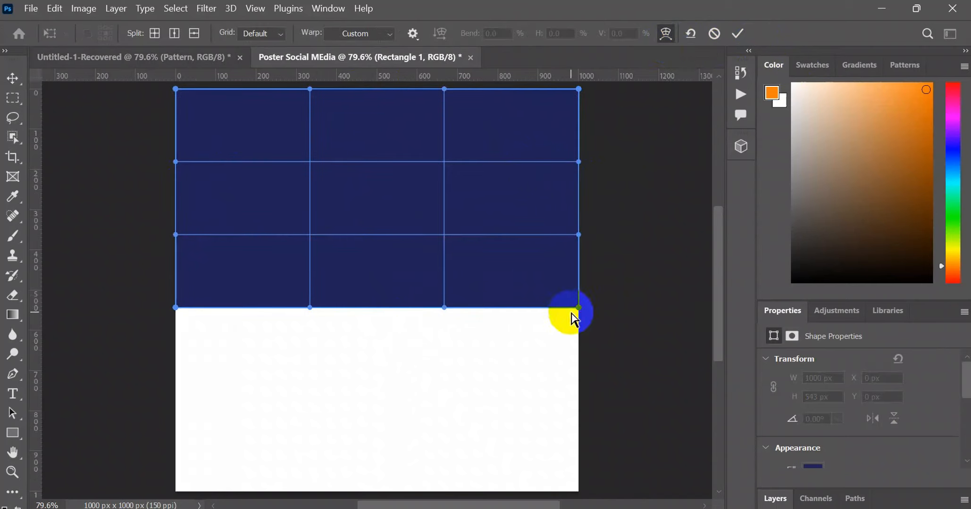
pyautogui.moveTo(579, 309); pyautogui.dragTo(581, 251)
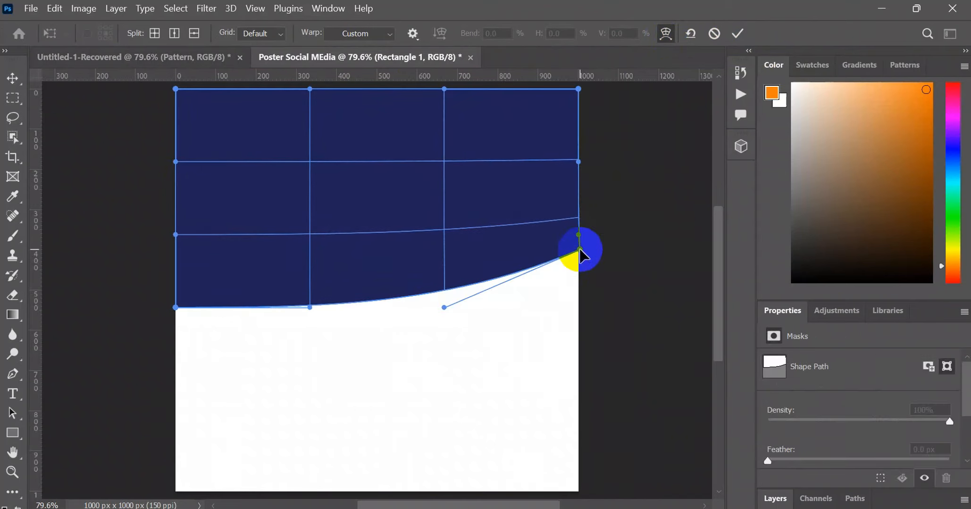
pyautogui.hotkey('ctrl', 'z')
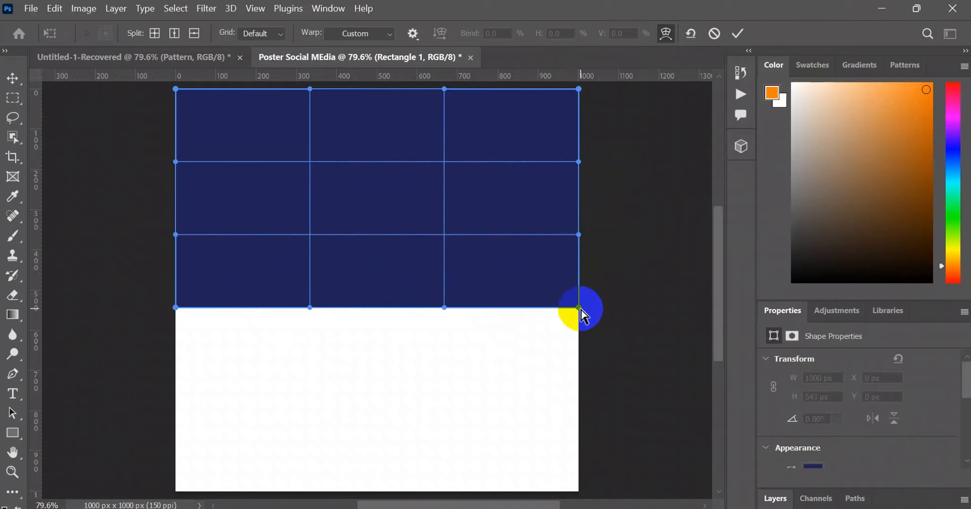
pyautogui.moveTo(579, 308); pyautogui.dragTo(580, 237)
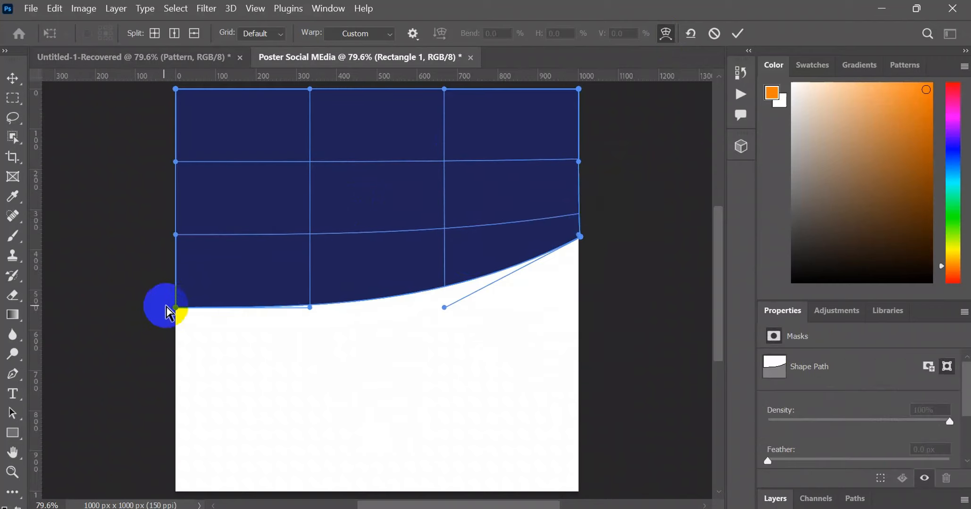
pyautogui.moveTo(175, 305); pyautogui.dragTo(176, 240)
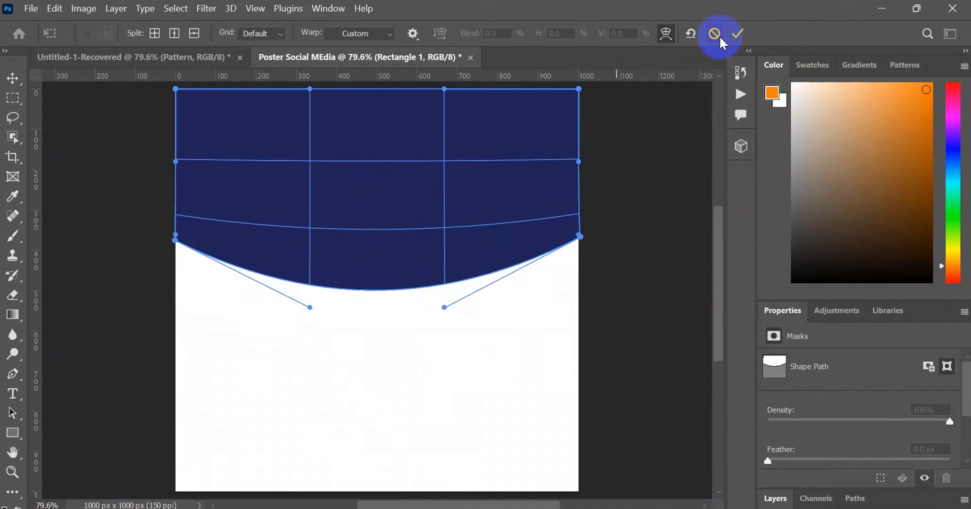
pyautogui.click(740, 34)
pyautogui.press('Return')
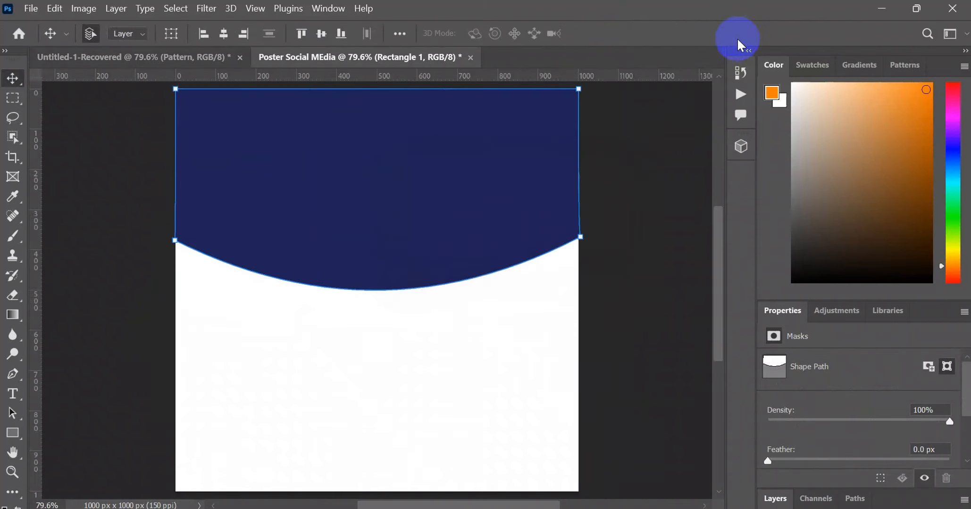
# - Resize the curved dark blue header shape slightly at its right edge with Free Transform to about 1006 by 500 px
pyautogui.click(664, 157)
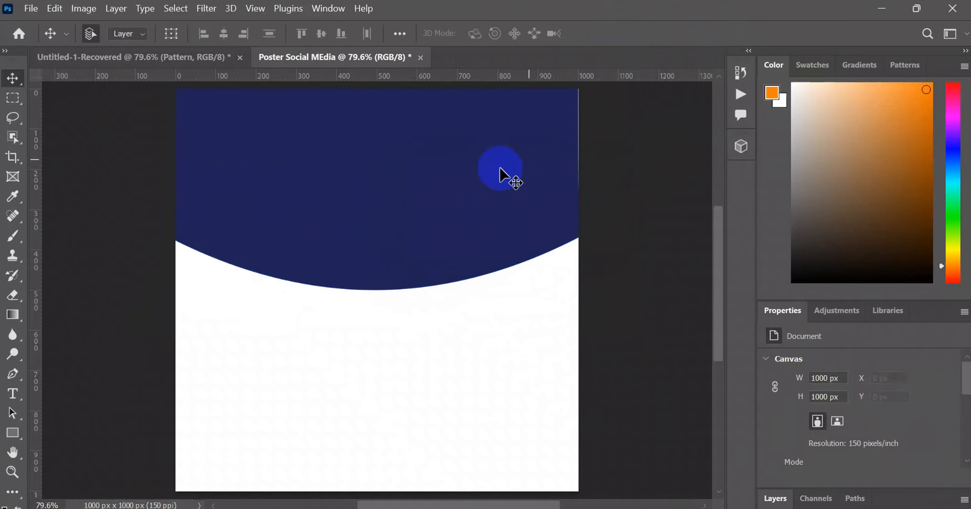
pyautogui.click(458, 179)
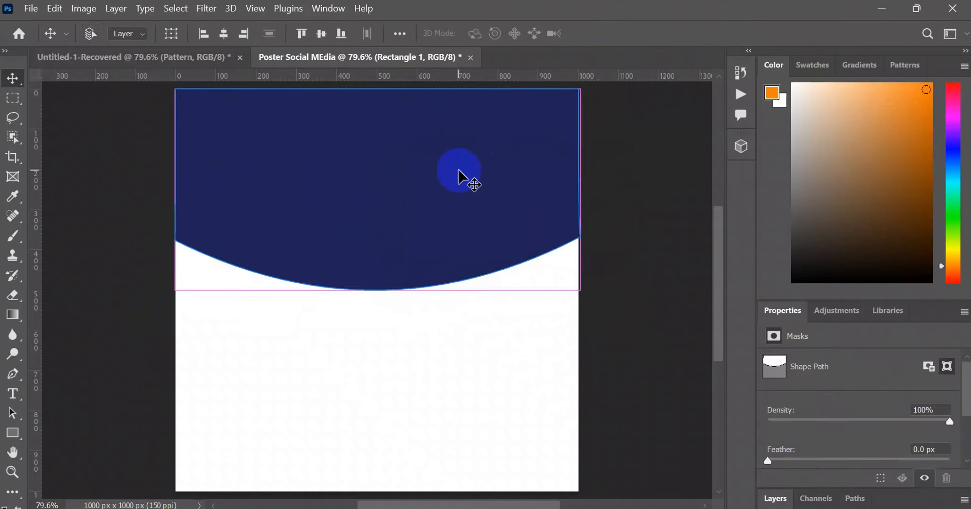
pyautogui.hotkey('ctrl', 't')
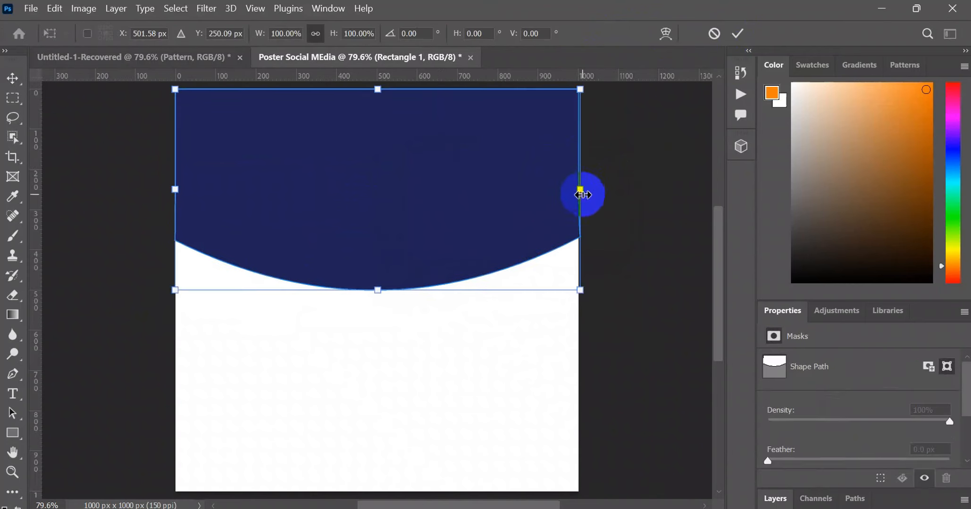
pyautogui.moveTo(575, 186); pyautogui.dragTo(580, 186)
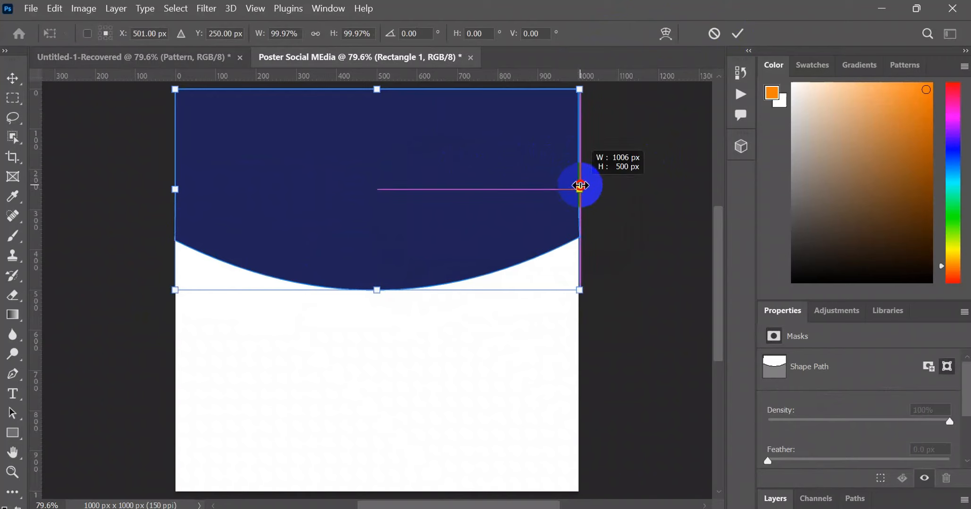
pyautogui.moveTo(575, 184); pyautogui.dragTo(575, 185)
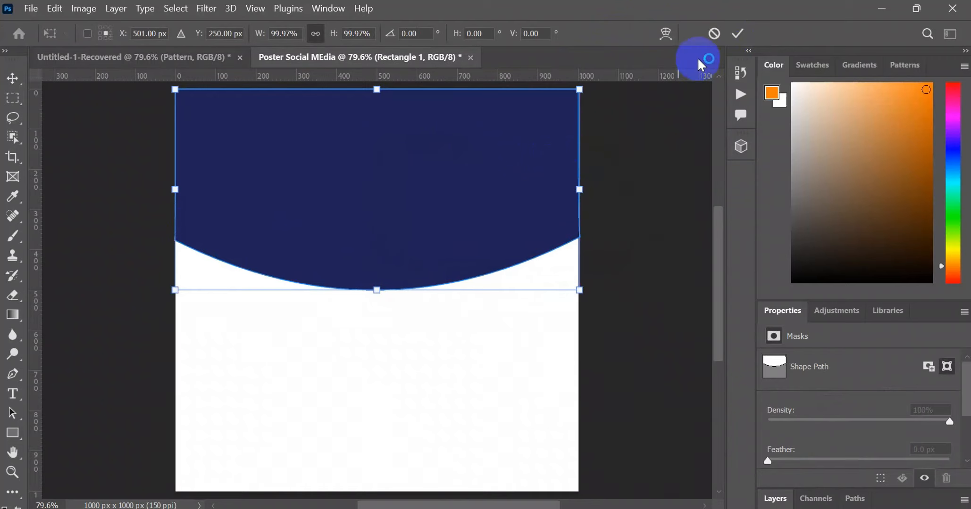
pyautogui.click(741, 31)
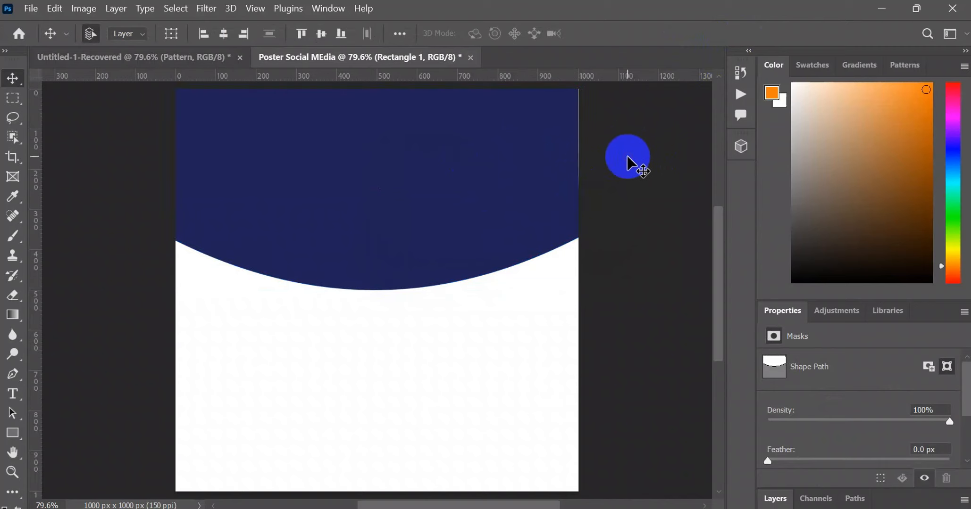
pyautogui.click(410, 217)
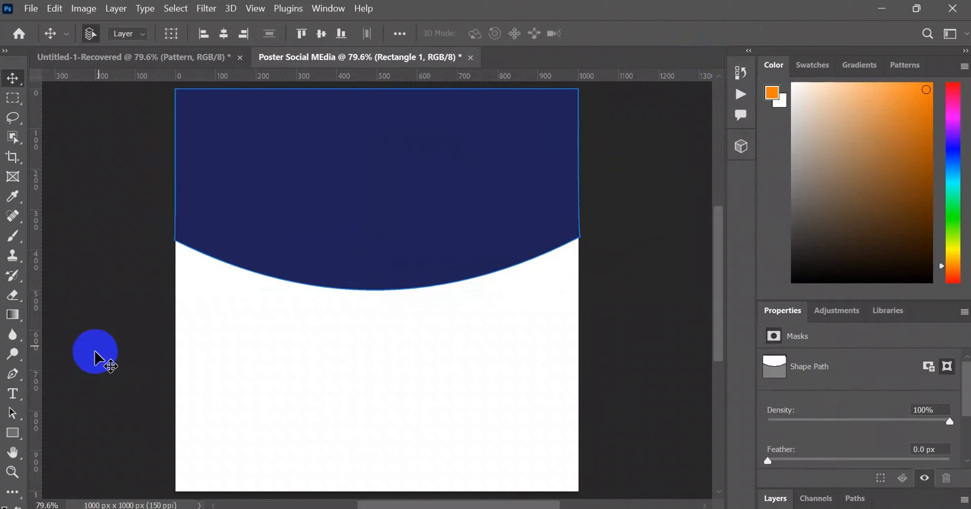
# - Check the header shape's stroke setting and compare the design with the finished poster in the Untitled-1-Recovered document
pyautogui.click(12, 433)
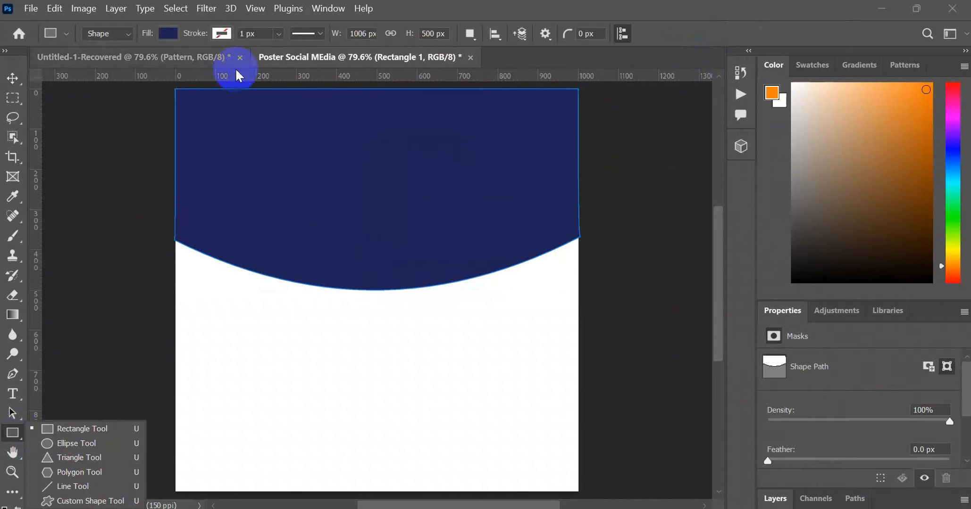
pyautogui.click(221, 33)
pyautogui.click(226, 36)
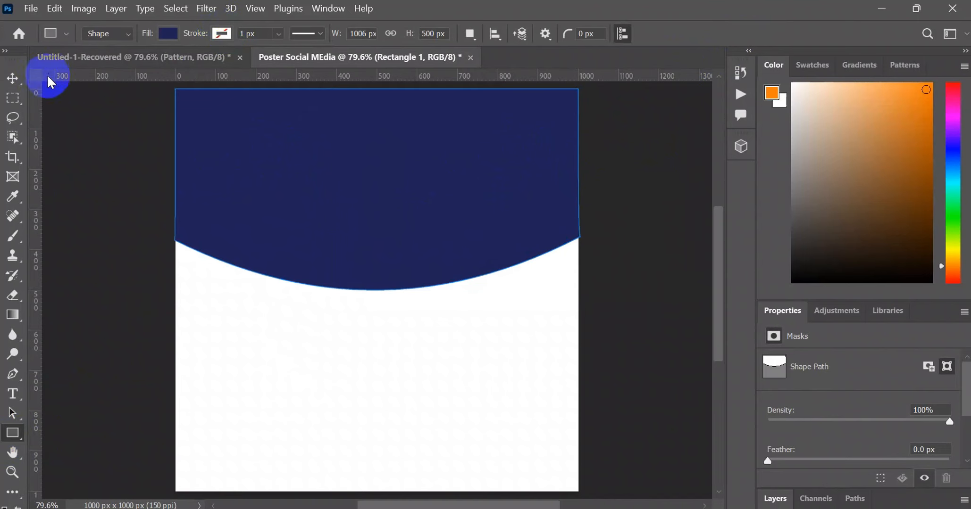
pyautogui.click(13, 77)
pyautogui.click(173, 57)
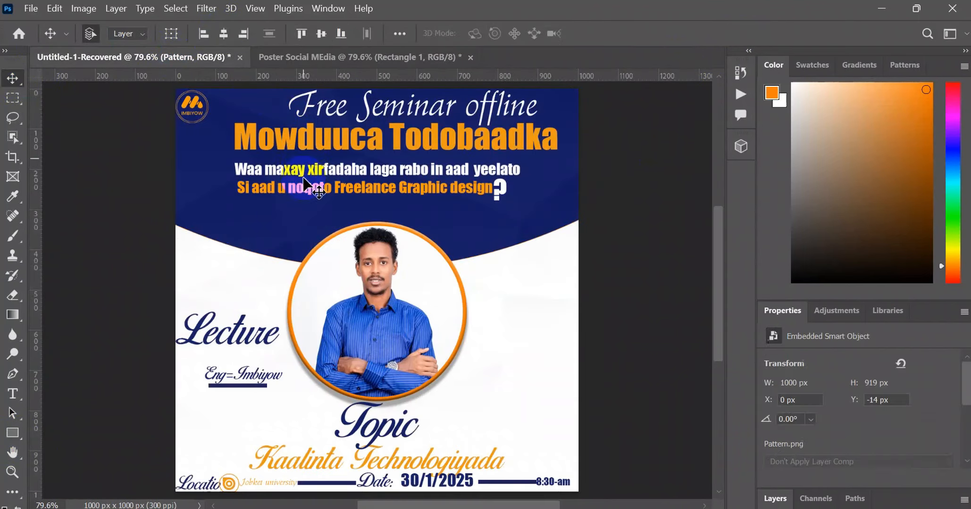
pyautogui.click(380, 59)
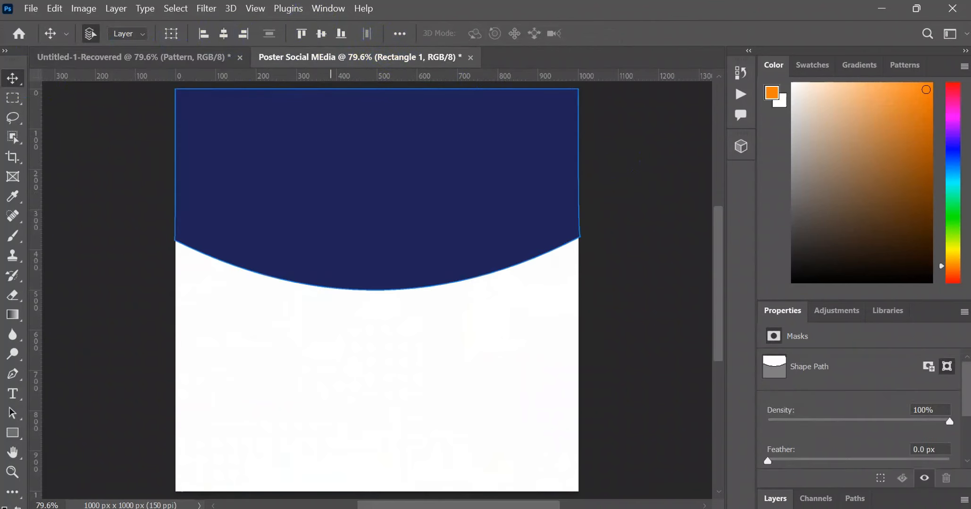
# - Switch to File Explorer, open the Poster Resorce images folder on the Desktop, and place the Pattern PNG into the poster document
pyautogui.hotkey('alt', 'Tab')
pyautogui.click(68, 212)
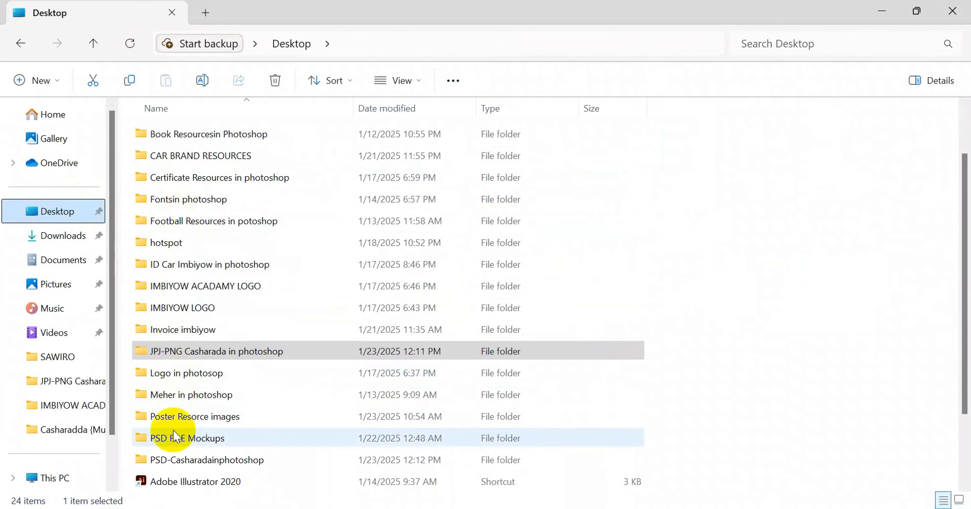
pyautogui.doubleClick(174, 418)
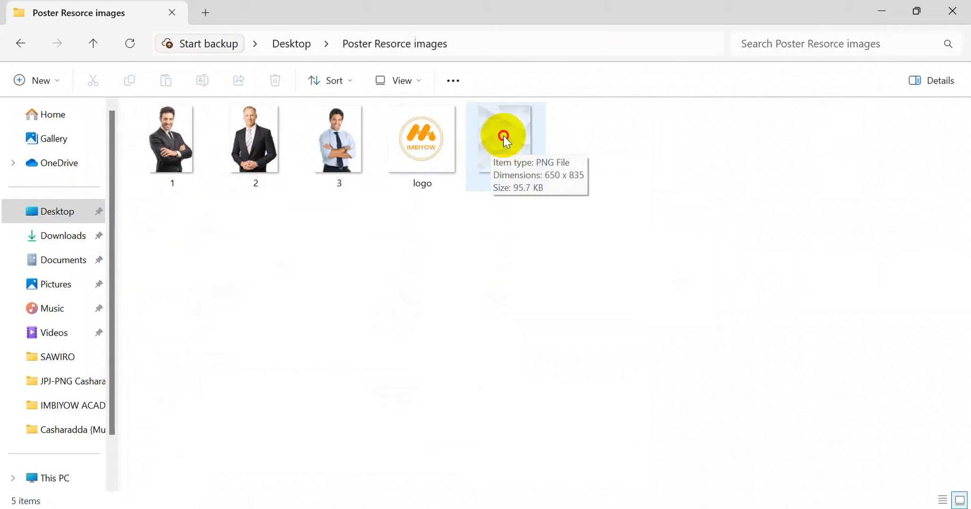
pyautogui.moveTo(504, 139); pyautogui.dragTo(404, 185)
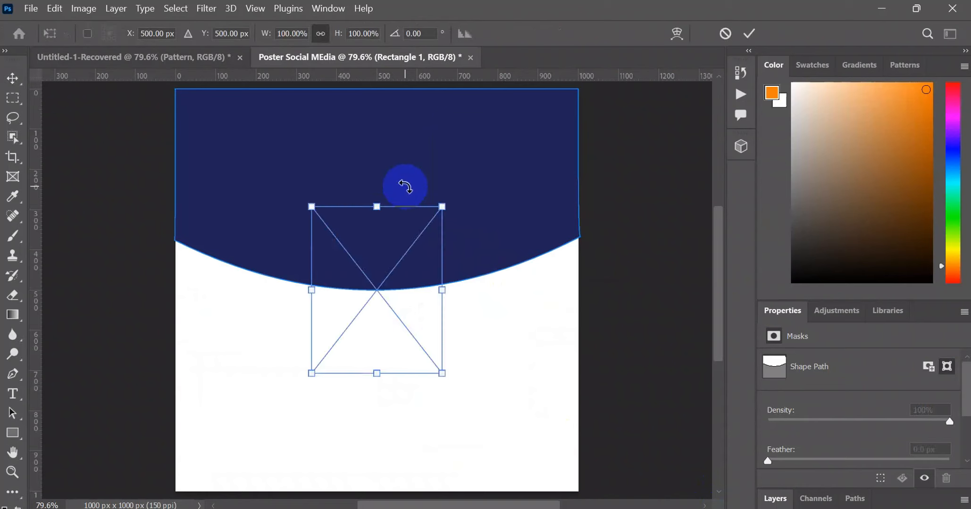
# - Move the pattern image over the header and stretch it from the canvas's top across its full width, scaled to about 309% wide and 150% high
pyautogui.moveTo(397, 233); pyautogui.dragTo(372, 141)
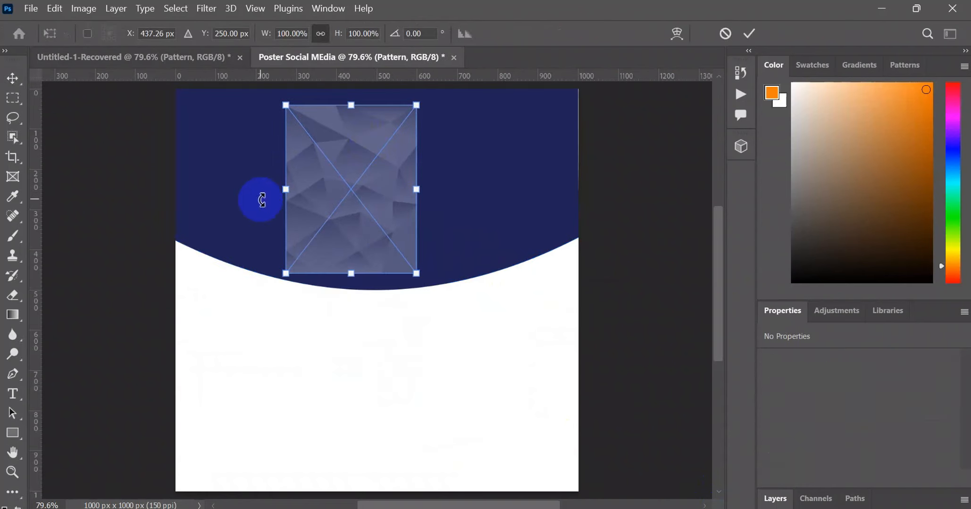
pyautogui.moveTo(290, 188); pyautogui.dragTo(176, 163)
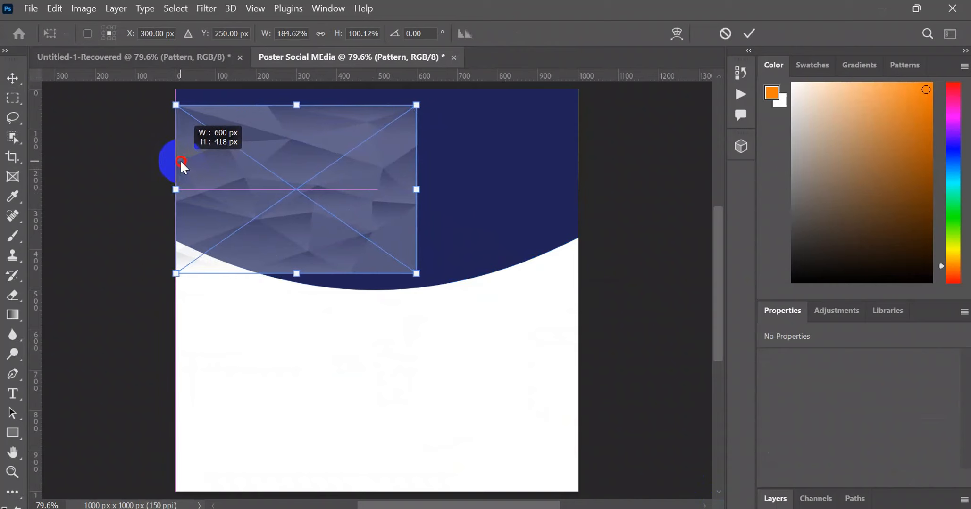
pyautogui.moveTo(295, 105); pyautogui.dragTo(295, 89)
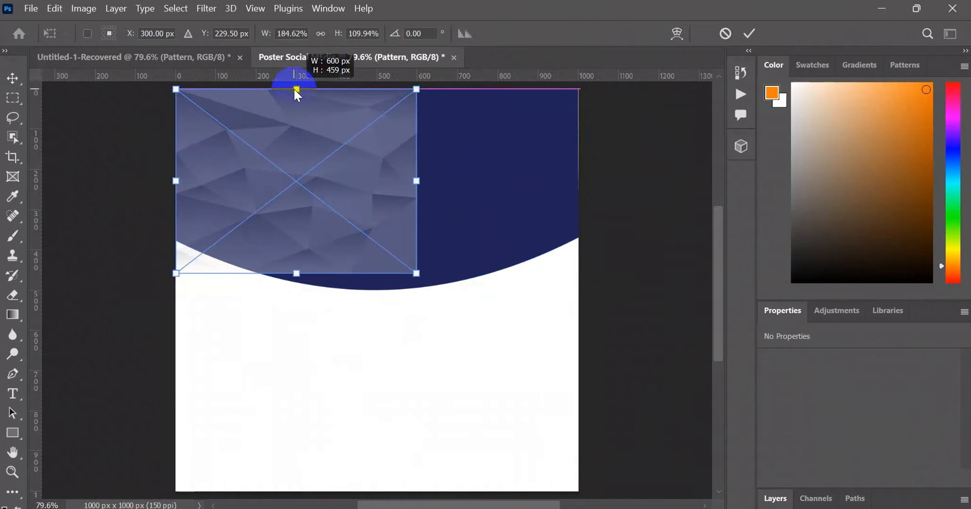
pyautogui.moveTo(416, 182); pyautogui.dragTo(579, 182)
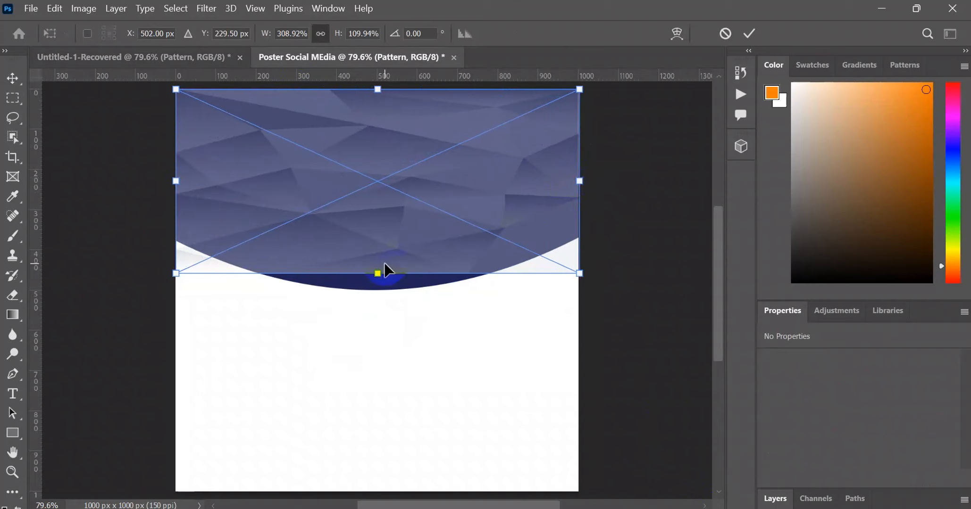
pyautogui.moveTo(384, 270); pyautogui.dragTo(395, 336)
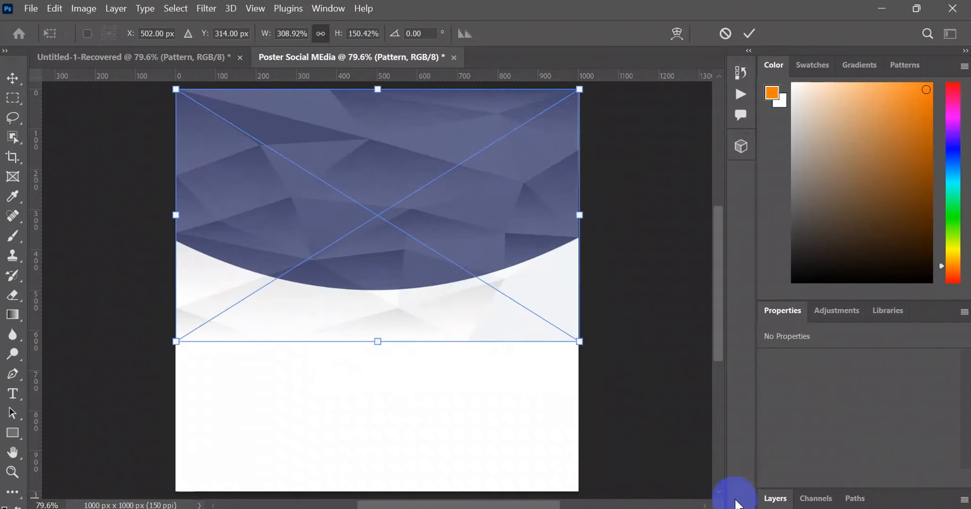
# - Commit the pattern's transform and clip the Pattern layer to the Rectangle 1 header shape with a clipping mask
pyautogui.click(768, 499)
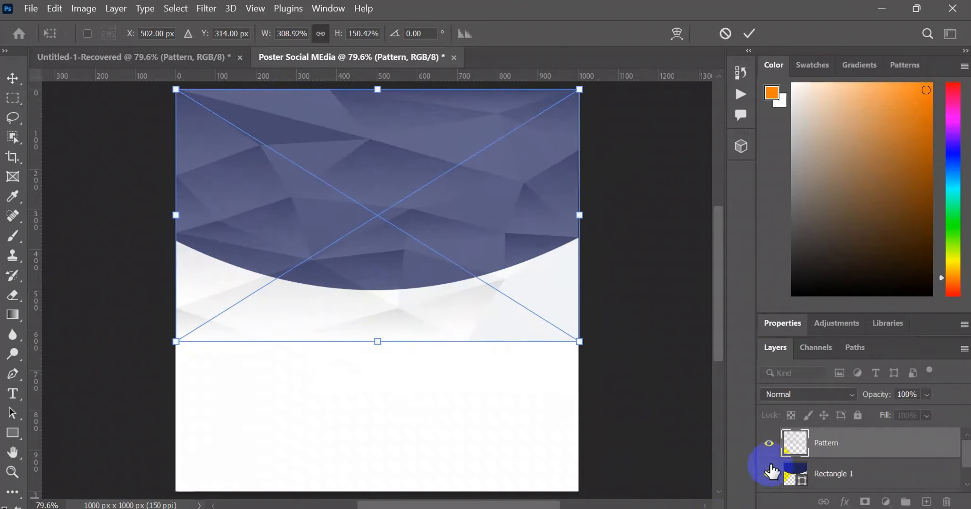
pyautogui.press('Return')
pyautogui.rightClick(810, 443)
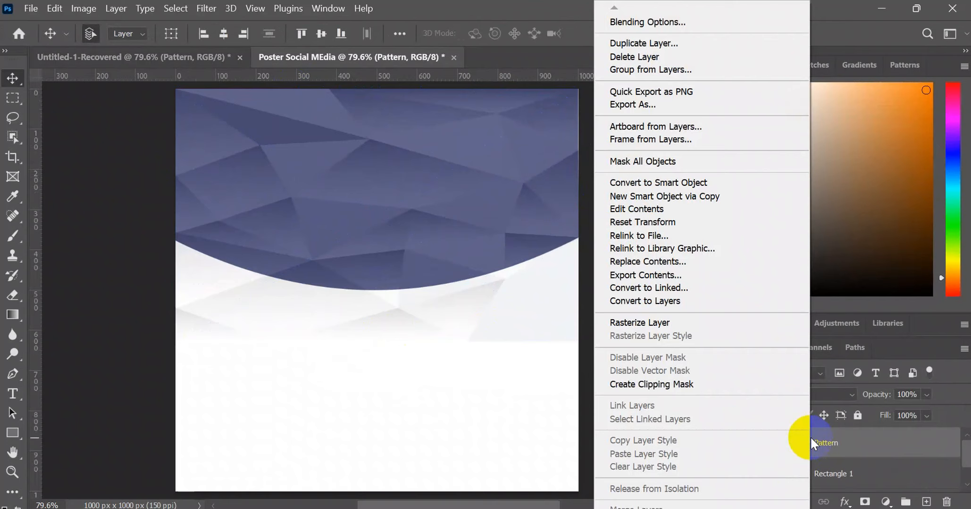
pyautogui.click(651, 385)
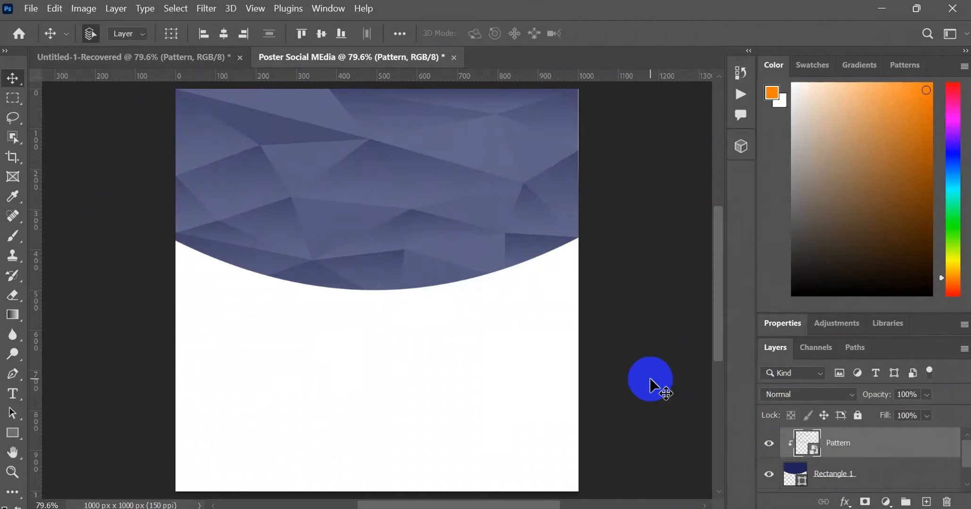
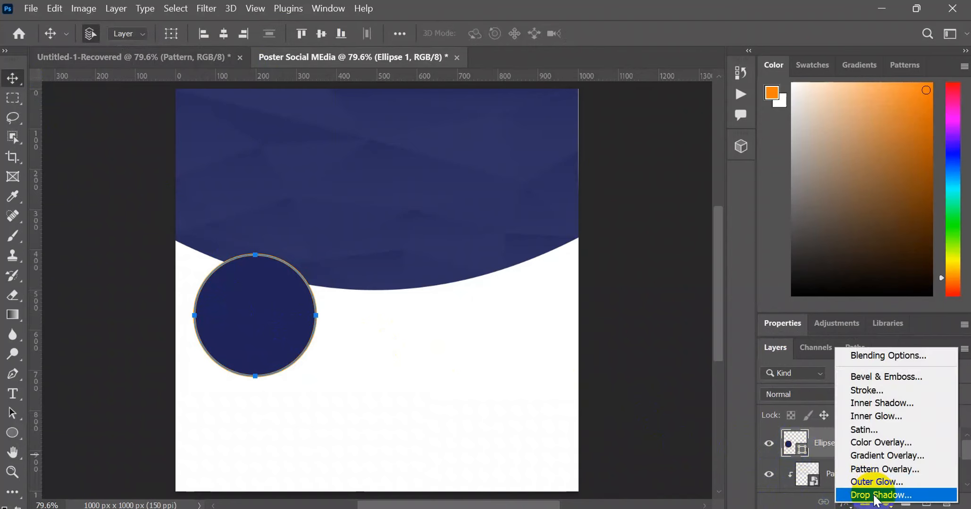
# - Add a drop shadow to the Ellipse 1 circle with 10 px distance, 16% spread and 21 px size
pyautogui.click(874, 496)
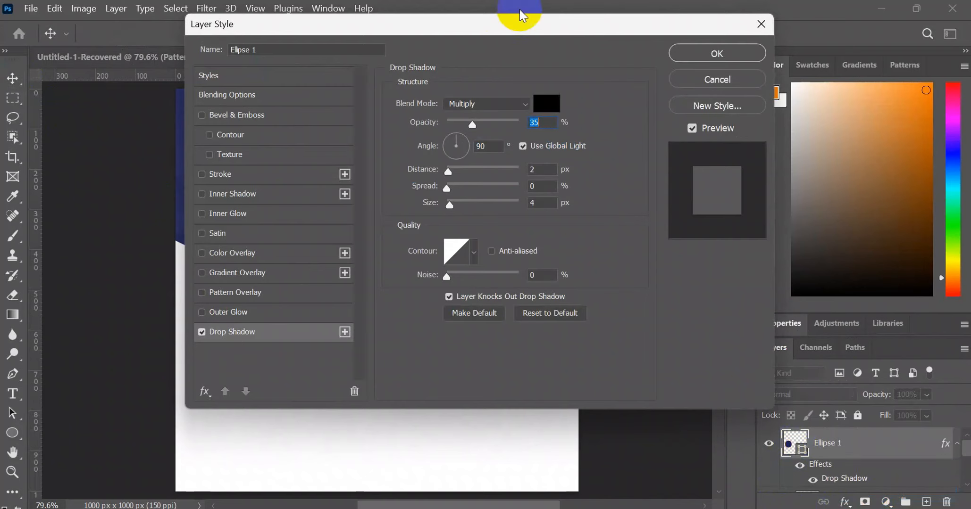
pyautogui.moveTo(523, 18); pyautogui.dragTo(768, 52)
pyautogui.click(787, 147)
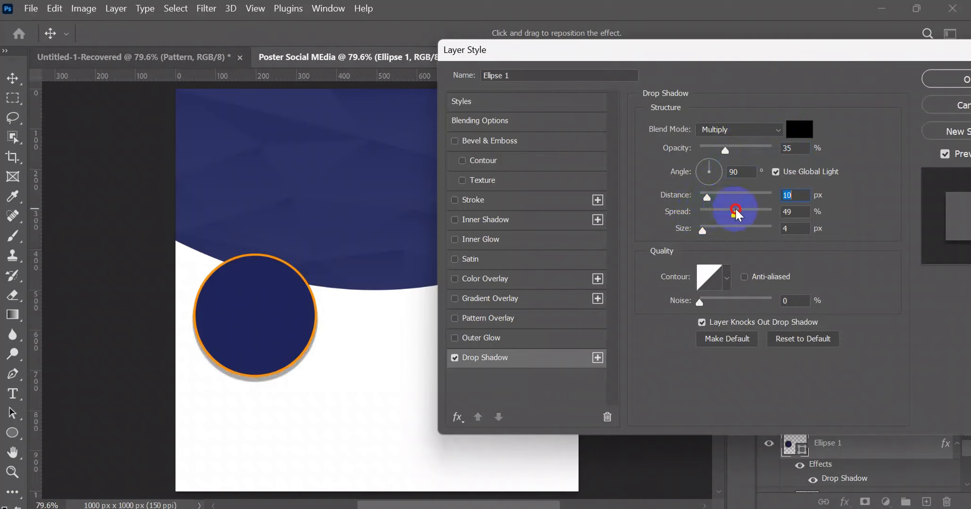
pyautogui.click(710, 208)
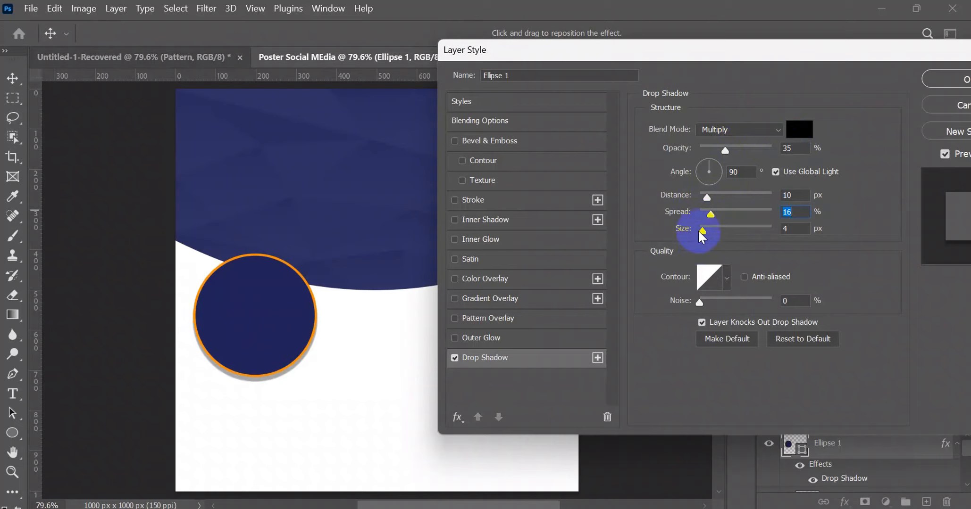
pyautogui.moveTo(698, 227); pyautogui.dragTo(709, 231)
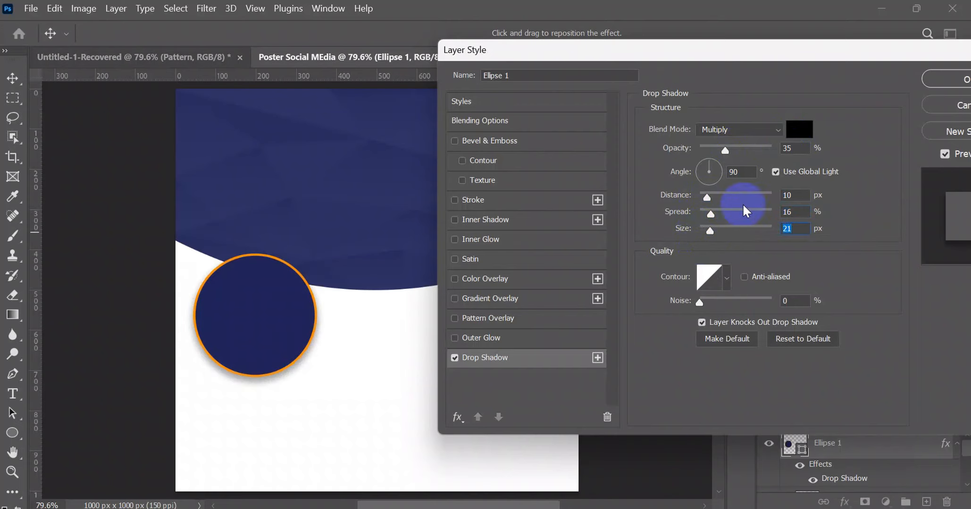
pyautogui.moveTo(927, 47); pyautogui.dragTo(852, 57)
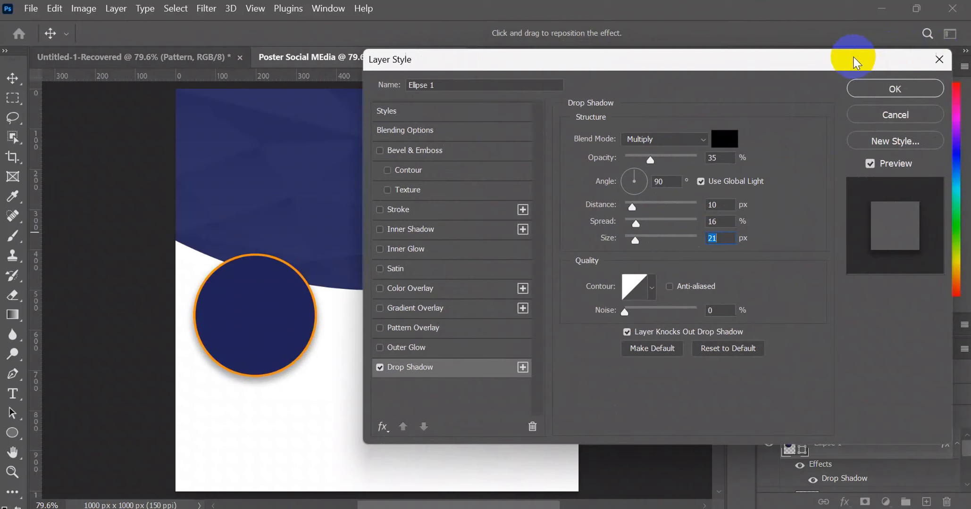
pyautogui.click(896, 89)
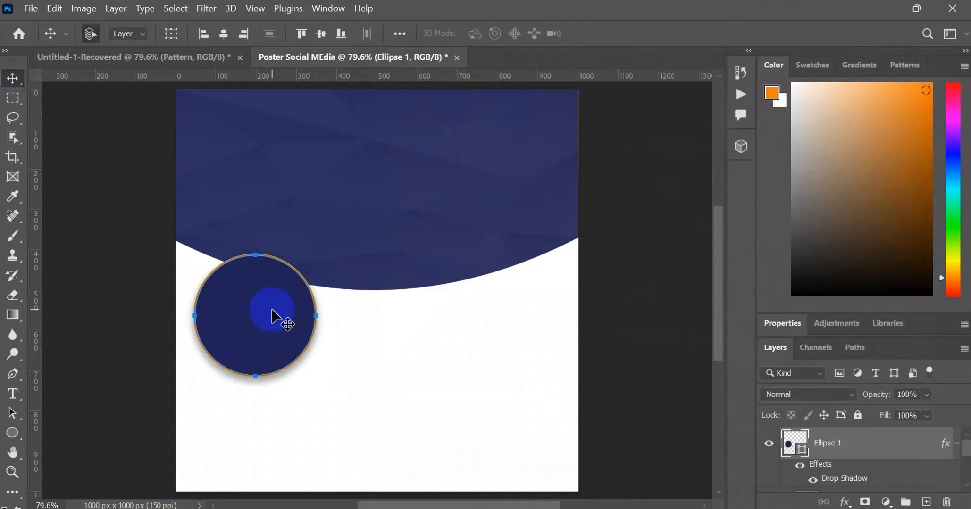
# - Duplicate the circle to its right and enlarge the copy to about 114% wide and 115% high
pyautogui.moveTo(273, 316); pyautogui.dragTo(384, 316)
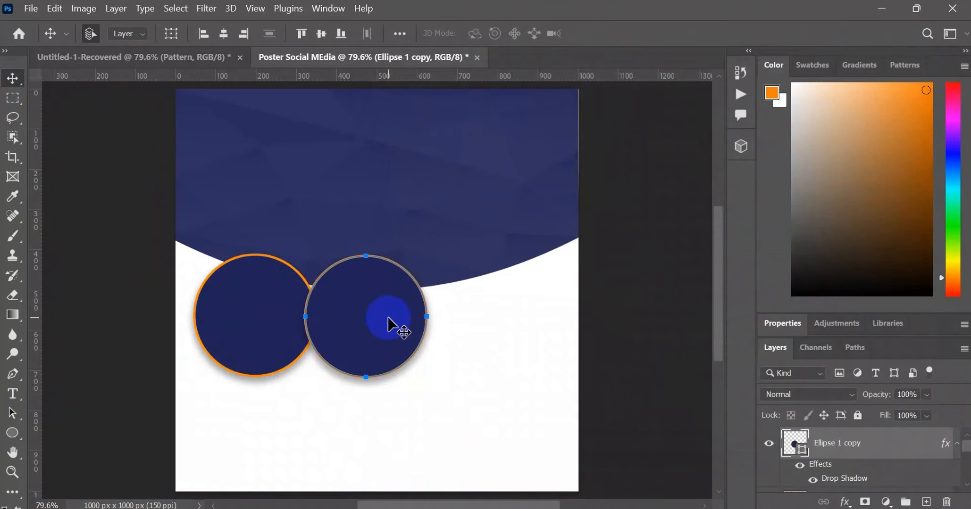
pyautogui.hotkey('ctrl', 't')
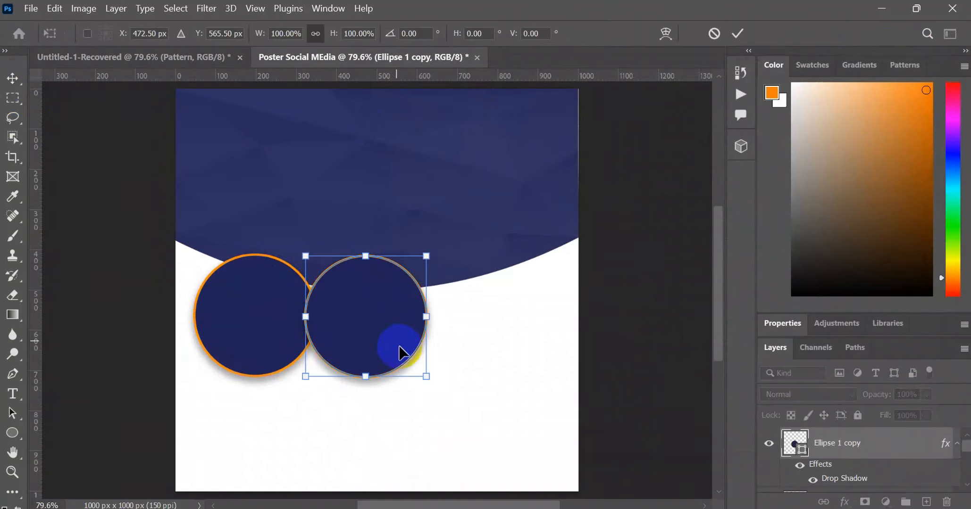
pyautogui.moveTo(427, 374); pyautogui.dragTo(443, 394)
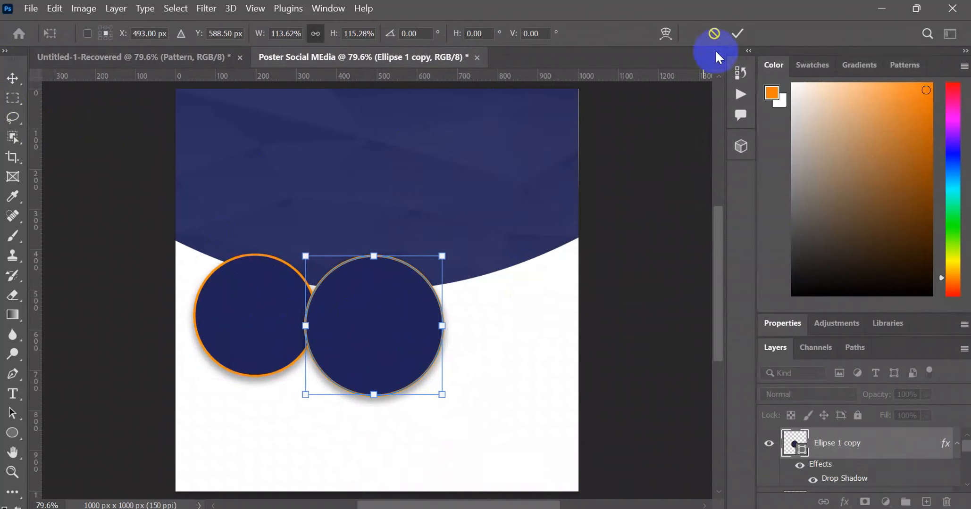
pyautogui.click(738, 33)
pyautogui.click(297, 285)
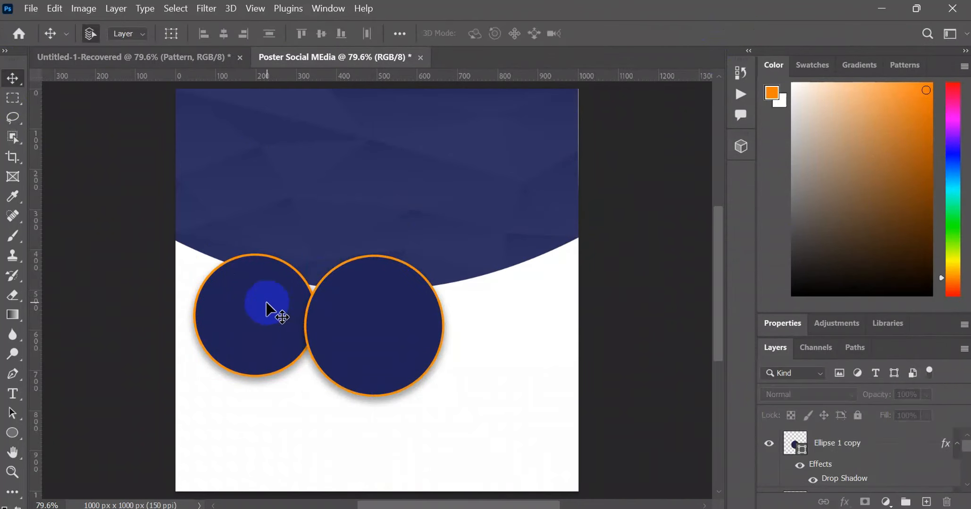
# - Copy the small circle to the large circle's right side and shift the original left until it just touches the large circle
pyautogui.moveTo(255, 309); pyautogui.dragTo(498, 313)
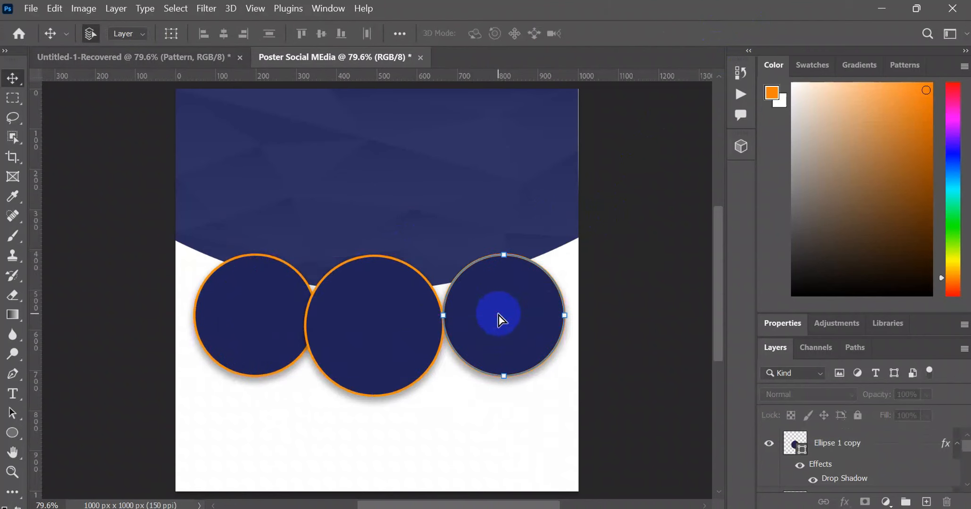
pyautogui.click(367, 306)
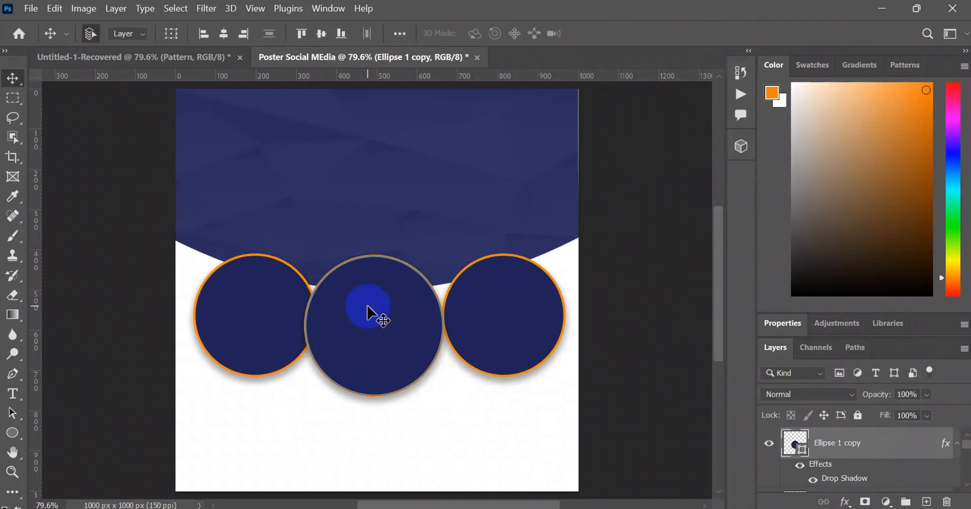
pyautogui.moveTo(368, 307); pyautogui.dragTo(372, 309)
pyautogui.hotkey('ctrl', 'z')
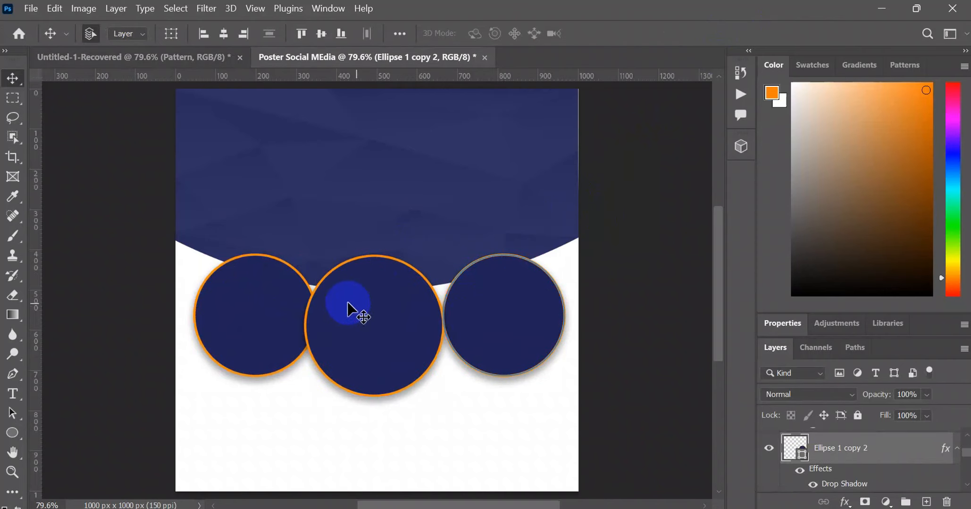
pyautogui.moveTo(269, 310); pyautogui.dragTo(267, 318)
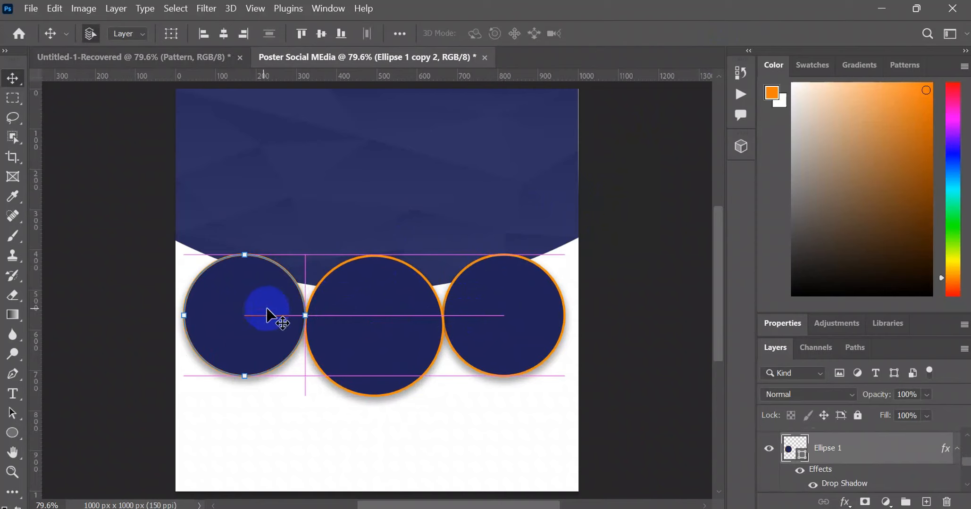
pyautogui.click(422, 318)
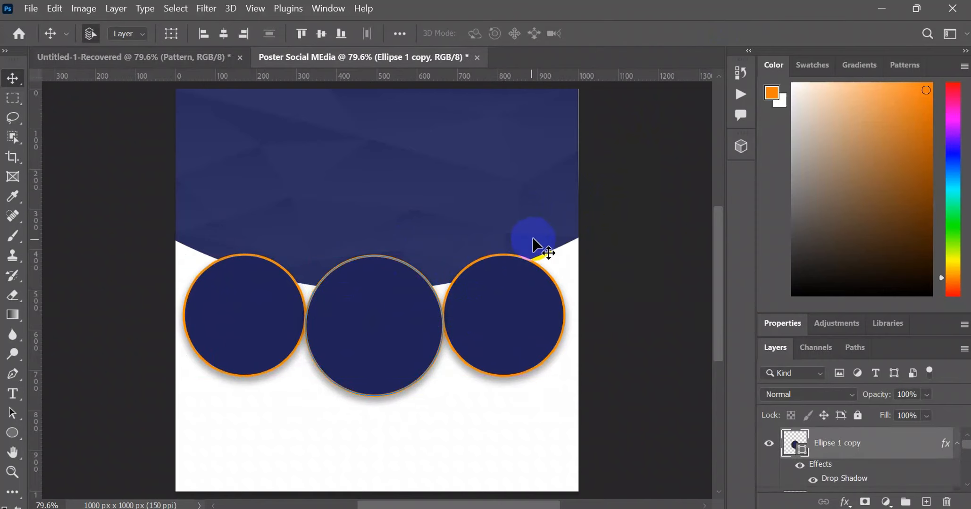
# - Select the left circle, switch to File Explorer, and place image 1 from the Poster Resorce images folder into the poster
pyautogui.click(262, 332)
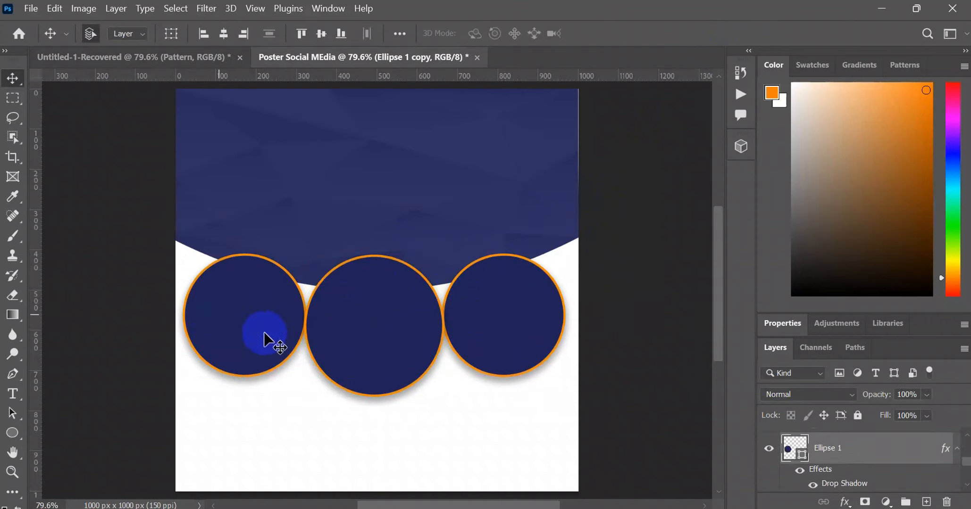
pyautogui.click(564, 508)
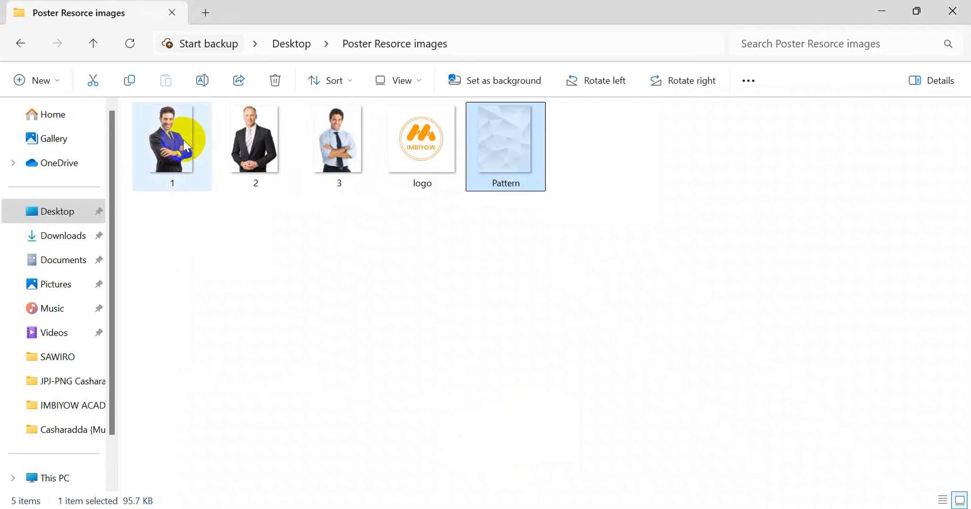
pyautogui.moveTo(175, 142); pyautogui.dragTo(240, 336)
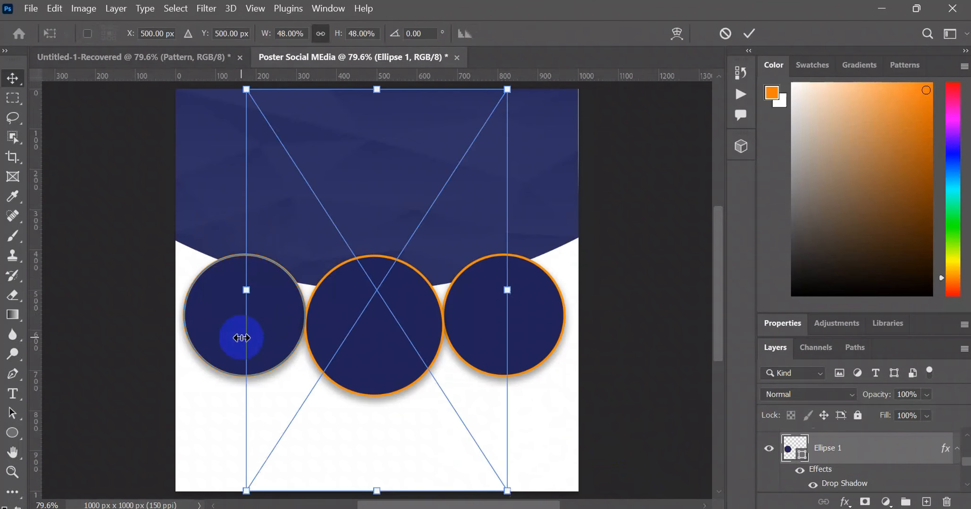
pyautogui.hscroll(-3, 453, 425)
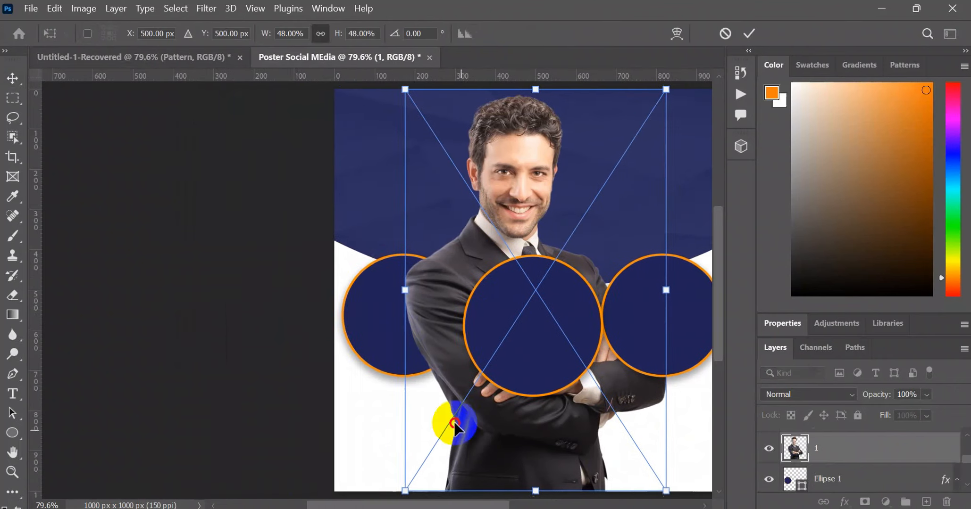
pyautogui.hscroll(3, 453, 425)
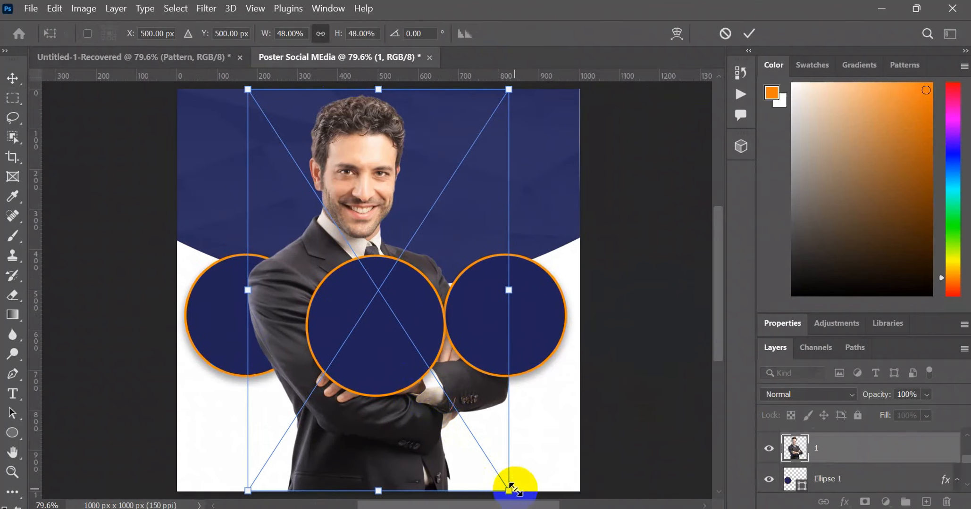
# - Scale image 1 to about 18.69%, position it over the left circle, and clip it to Ellipse 1 with a clipping mask
pyautogui.moveTo(509, 491); pyautogui.dragTo(431, 373)
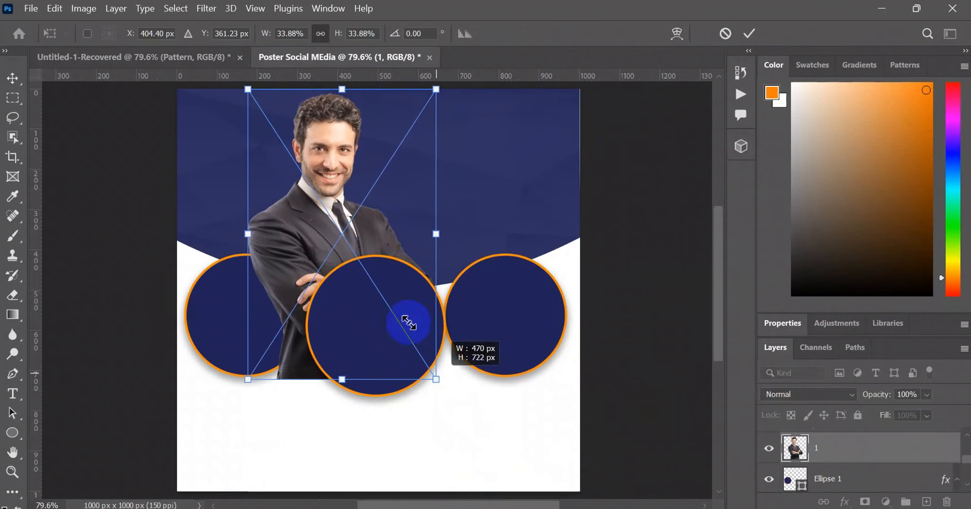
pyautogui.moveTo(380, 222); pyautogui.dragTo(291, 363)
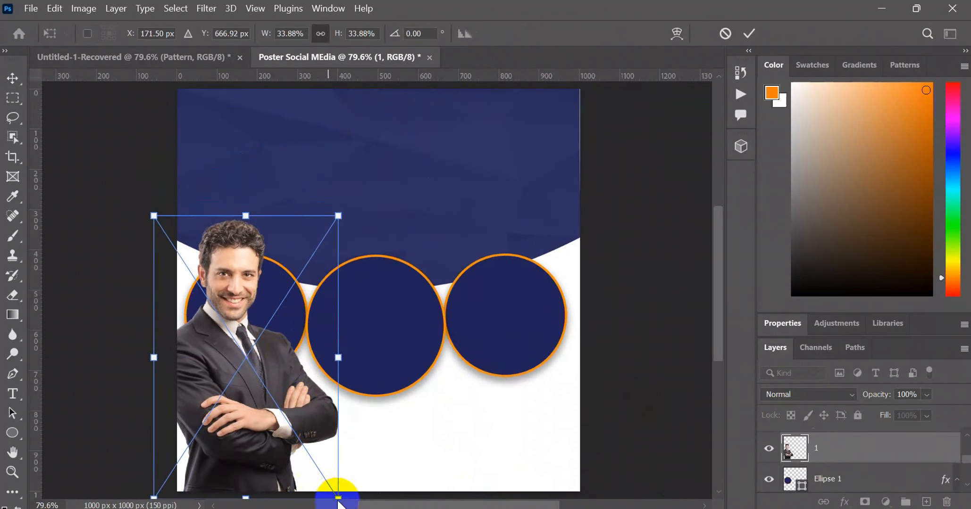
pyautogui.moveTo(338, 494); pyautogui.dragTo(255, 372)
pyautogui.moveTo(195, 278); pyautogui.dragTo(236, 317)
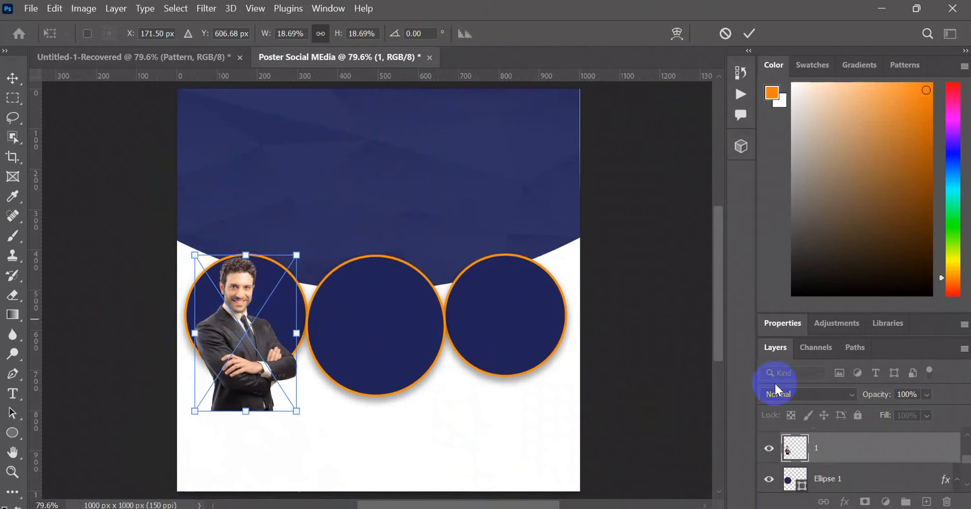
pyautogui.click(826, 452)
pyautogui.rightClick(825, 447)
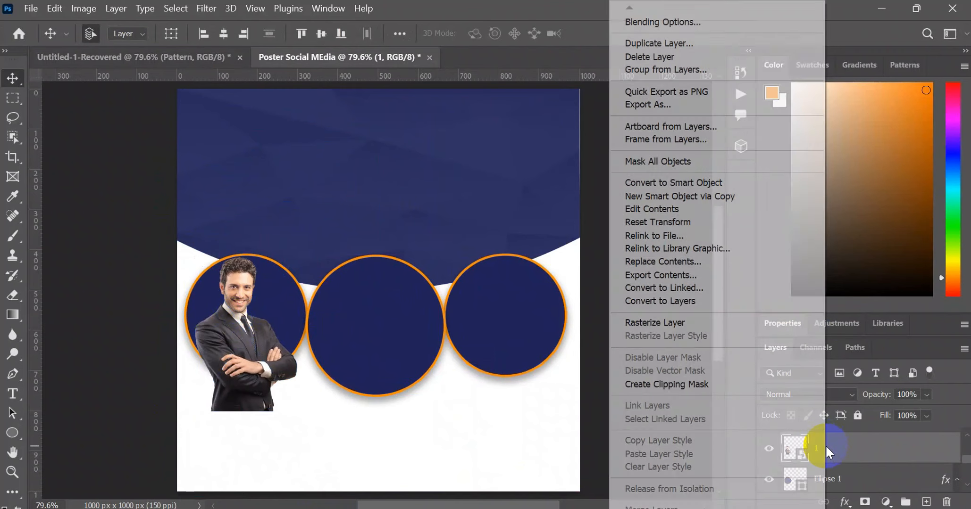
pyautogui.click(681, 384)
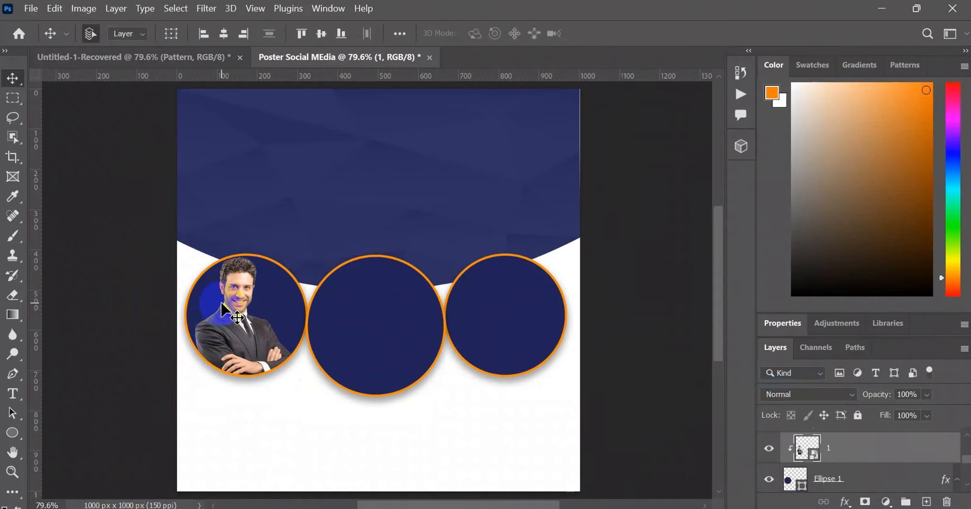
# - Reduce the clipped portrait in the left circle to about 16.92% and commit the transform
pyautogui.moveTo(224, 304); pyautogui.dragTo(224, 309)
pyautogui.hotkey('ctrl', 't')
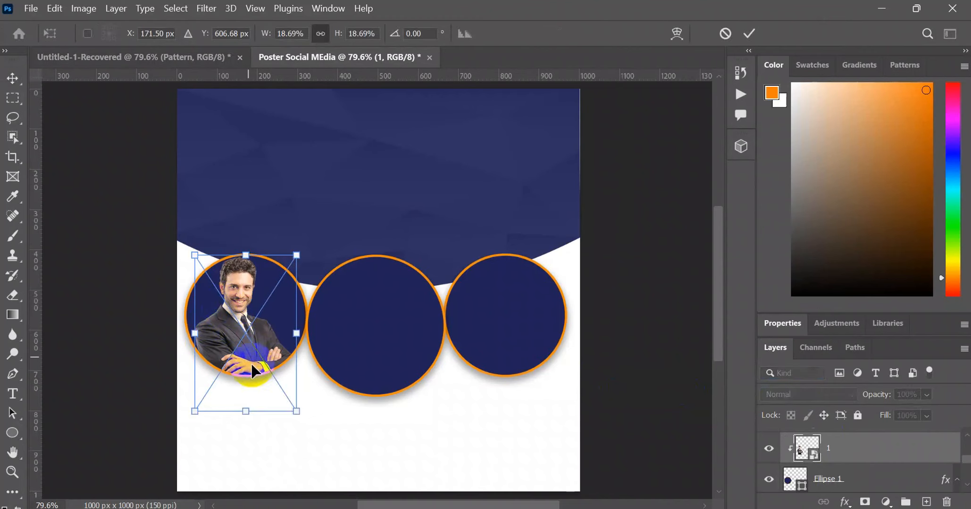
pyautogui.moveTo(294, 407); pyautogui.dragTo(286, 396)
pyautogui.moveTo(249, 302); pyautogui.dragTo(254, 302)
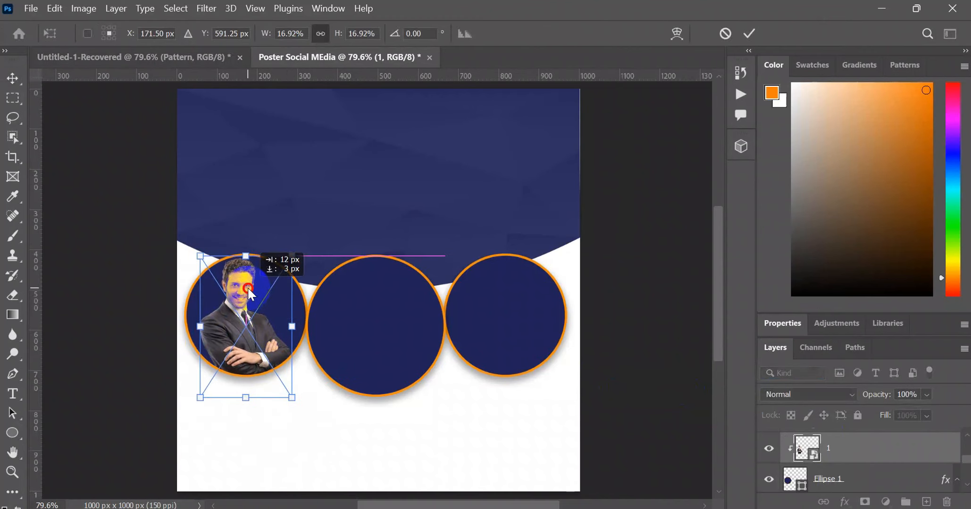
pyautogui.click(749, 33)
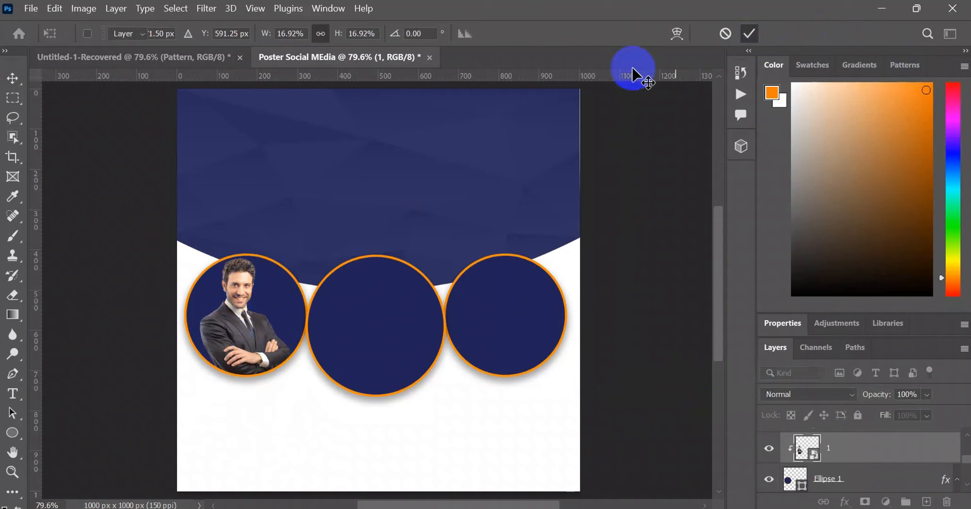
# - Select the large middle circle, switch to File Explorer, and place image 2 from the Poster Resorce images folder into the poster
pyautogui.click(393, 335)
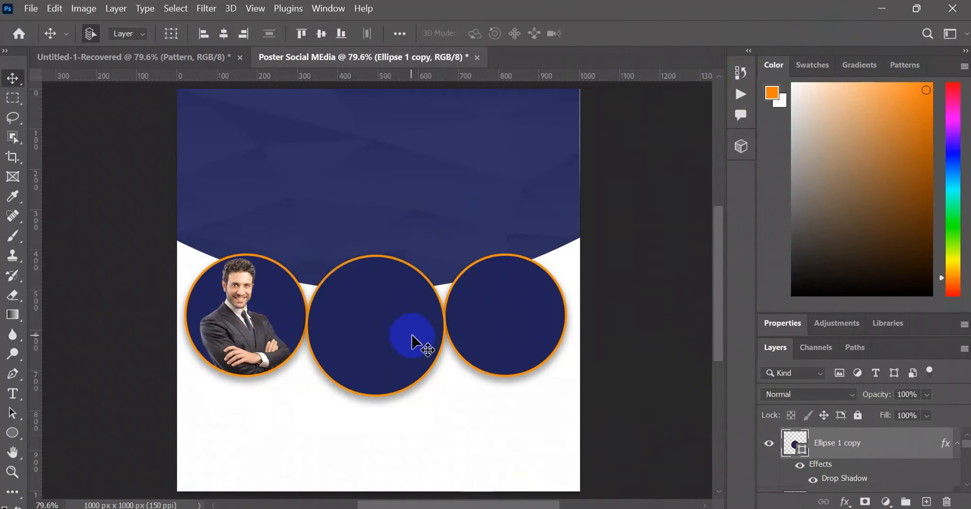
pyautogui.click(520, 438)
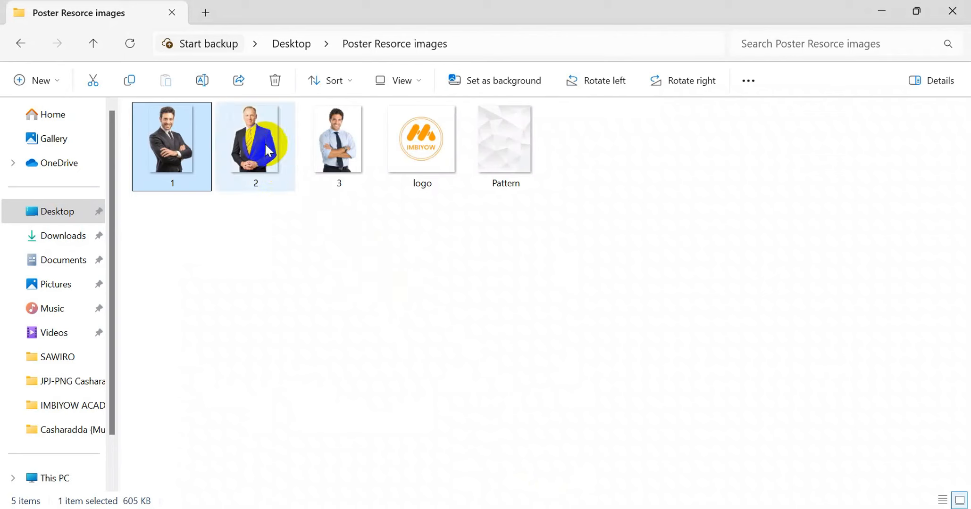
pyautogui.moveTo(259, 148); pyautogui.dragTo(377, 357)
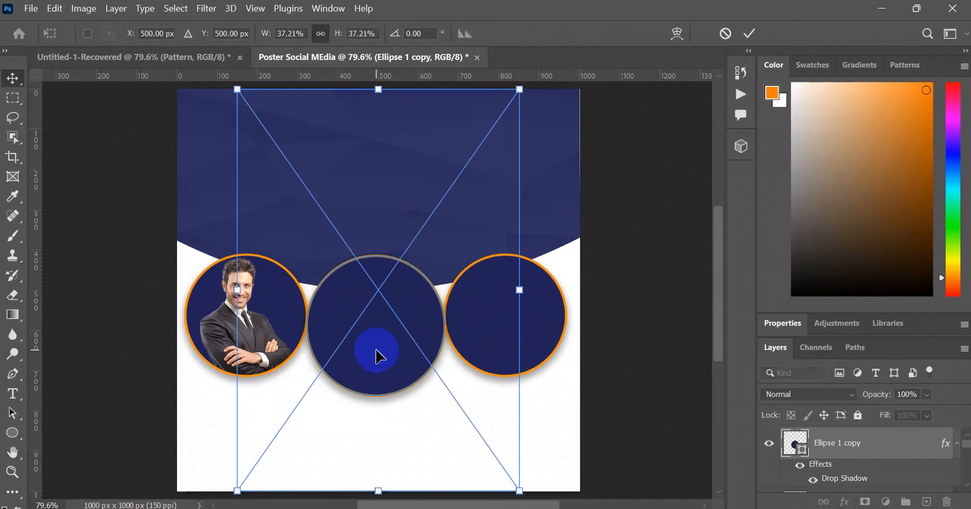
# - Scale image 2 to about 16.26% and position it over the large middle circle
pyautogui.moveTo(520, 491); pyautogui.dragTo(426, 358)
pyautogui.moveTo(397, 275); pyautogui.dragTo(414, 350)
pyautogui.moveTo(467, 481); pyautogui.dragTo(405, 383)
pyautogui.moveTo(368, 299); pyautogui.dragTo(370, 329)
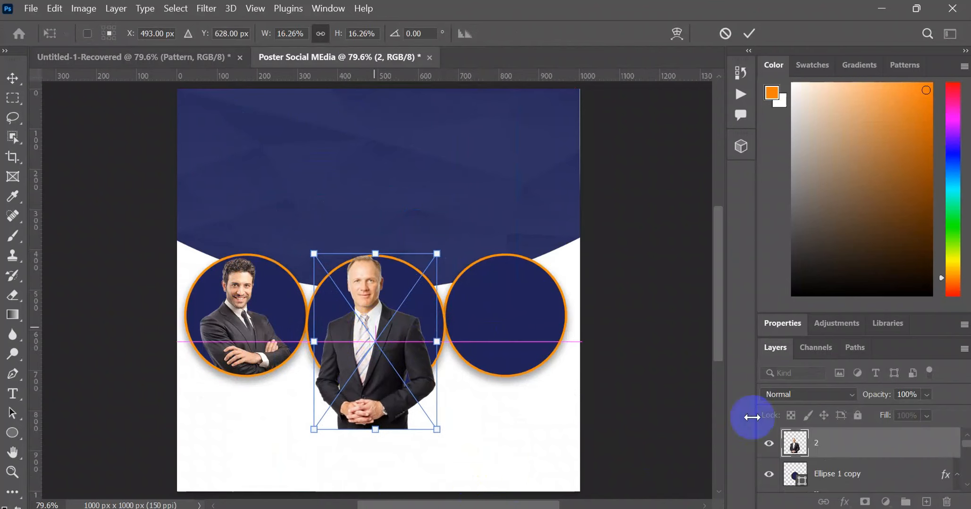
# - Clip layer 2 to the Ellipse 1 copy circle with a clipping mask and move the portrait slightly lower inside it
pyautogui.click(843, 452)
pyautogui.rightClick(842, 445)
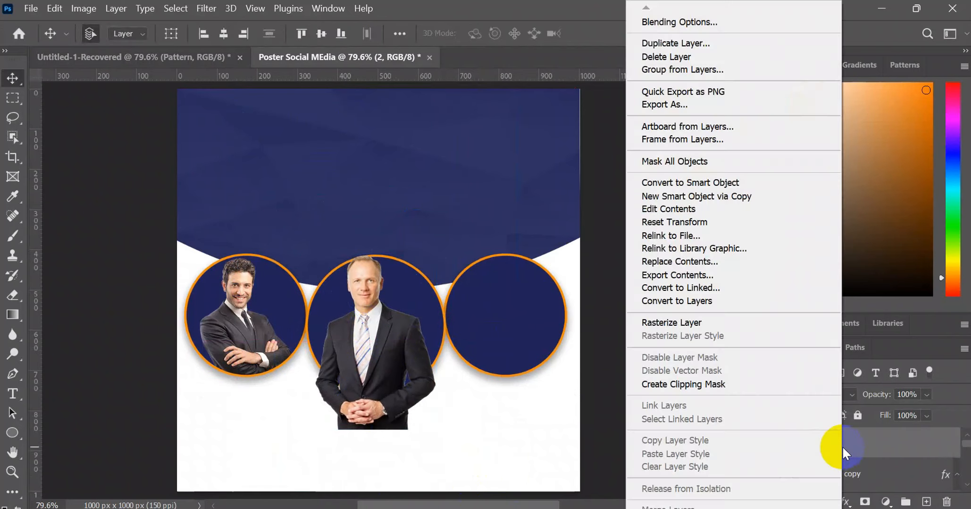
pyautogui.click(680, 384)
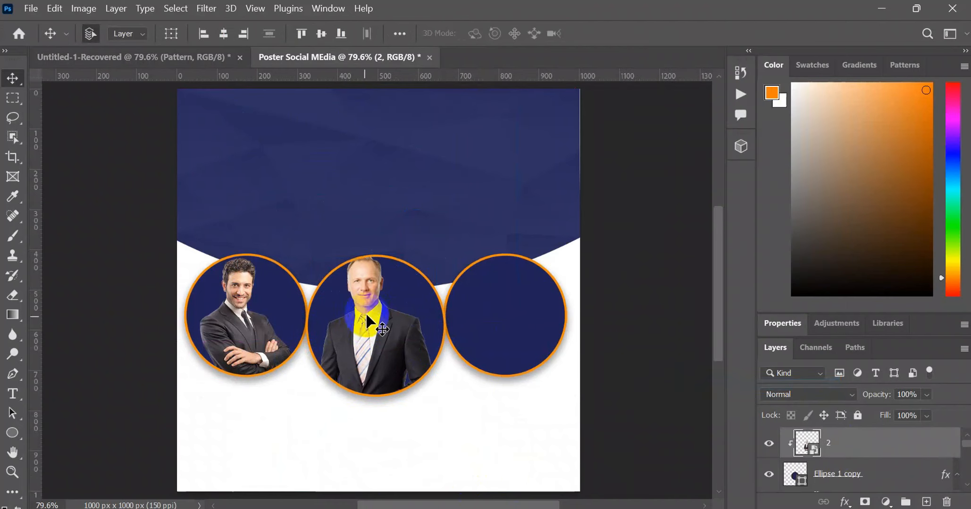
pyautogui.moveTo(374, 311); pyautogui.dragTo(375, 320)
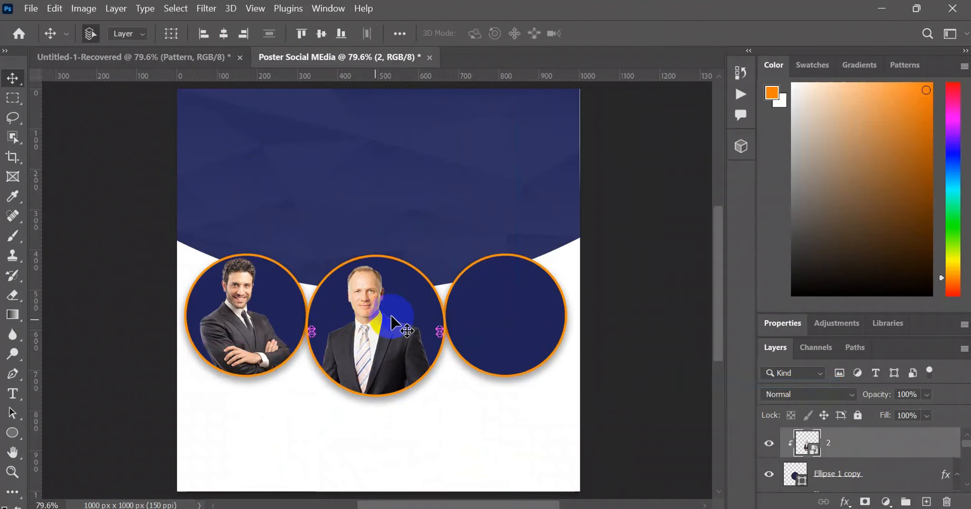
# - Select the empty circle on the poster's right side, switch to File Explorer, and place image 3 from the Poster Resorce images folder
pyautogui.click(490, 316)
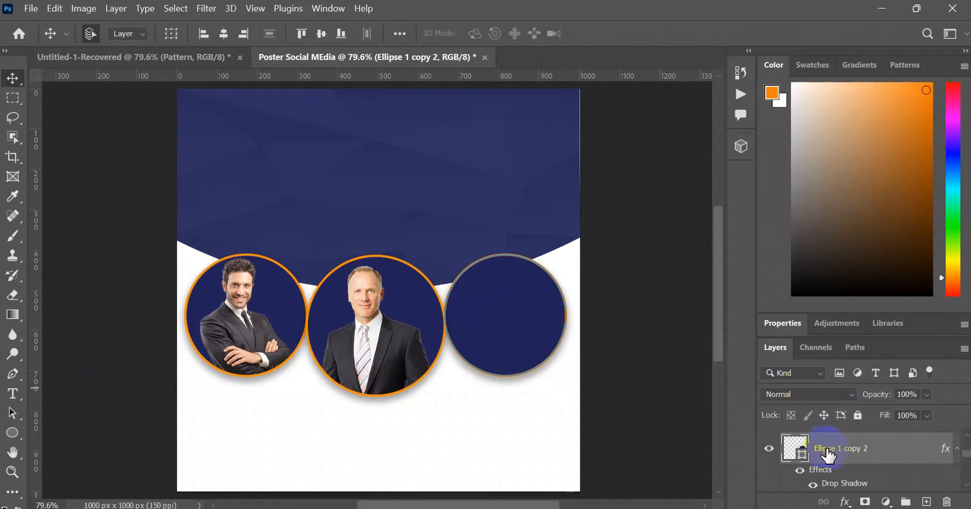
pyautogui.hotkey('alt', 'Tab')
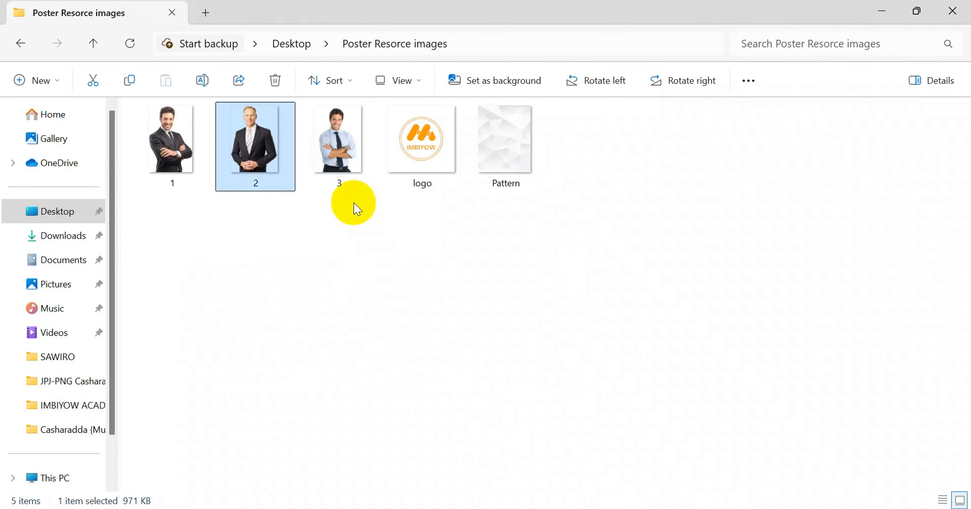
pyautogui.moveTo(344, 159); pyautogui.dragTo(394, 507)
pyautogui.moveTo(685, 503); pyautogui.dragTo(508, 345)
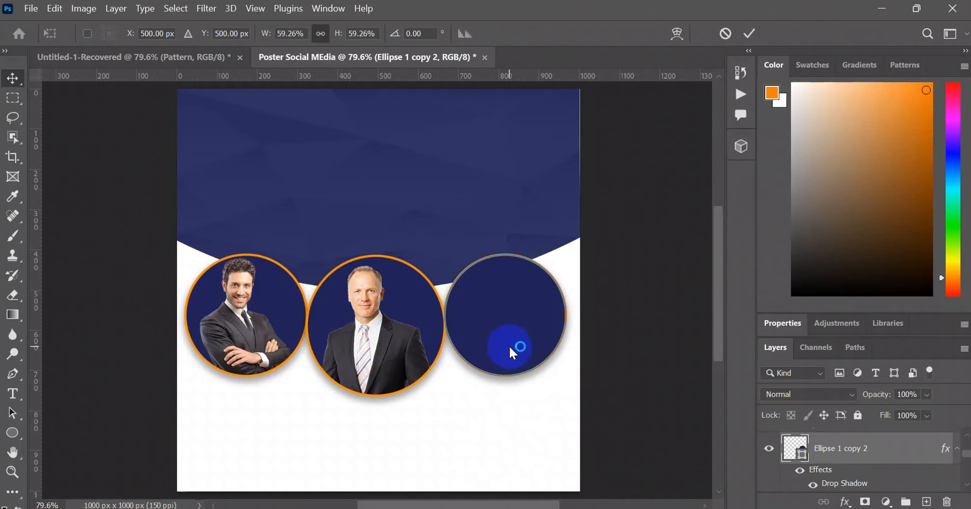
# - Scale image 3 down to portrait size and position it over the right circle
pyautogui.moveTo(512, 485); pyautogui.dragTo(527, 345)
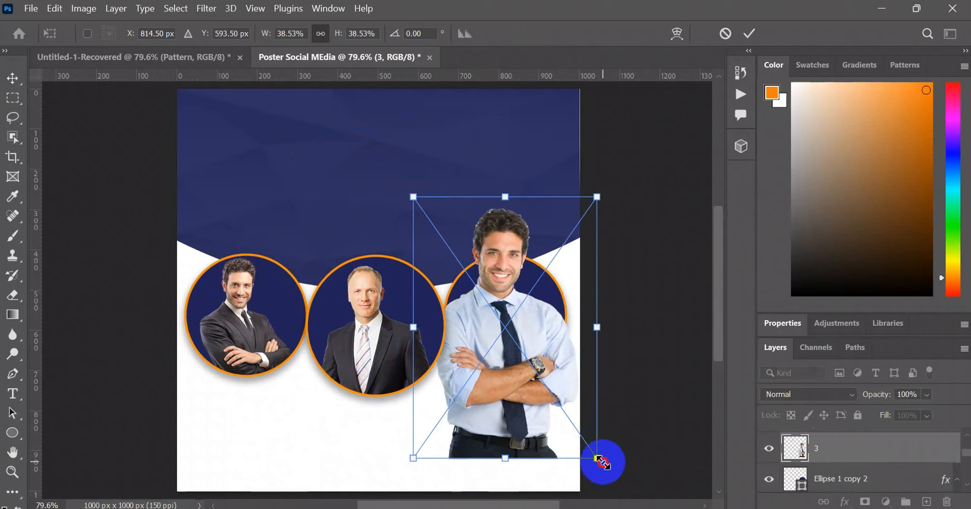
pyautogui.moveTo(597, 458); pyautogui.dragTo(537, 374)
pyautogui.moveTo(494, 303); pyautogui.dragTo(511, 335)
# - Clip layer 3 to the Ellipse 1 copy 2 circle with a clipping mask and move the portrait slightly lower inside it
pyautogui.rightClick(845, 452)
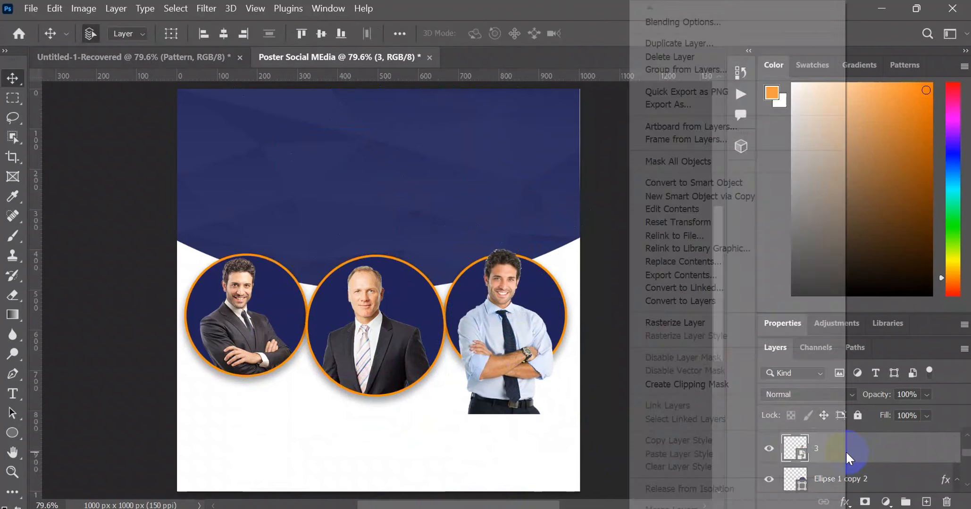
pyautogui.click(739, 386)
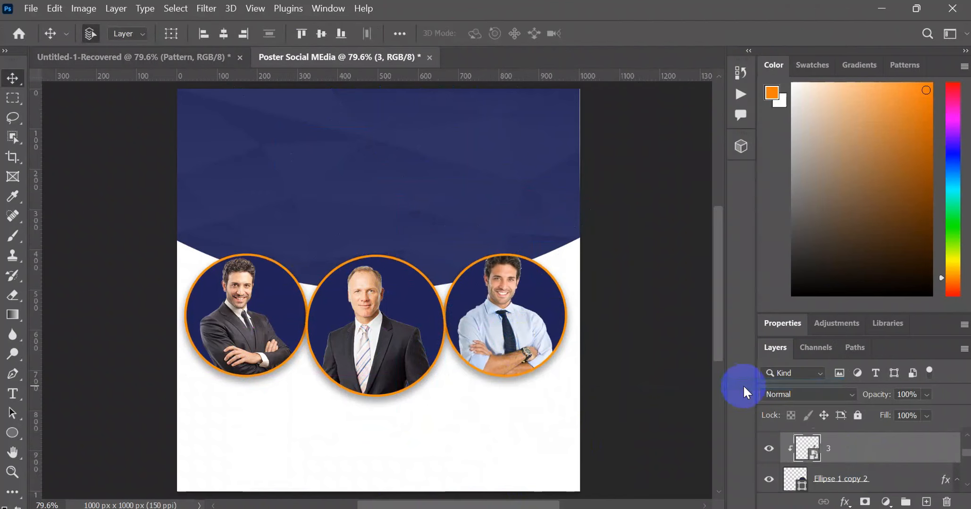
pyautogui.moveTo(506, 293); pyautogui.dragTo(508, 305)
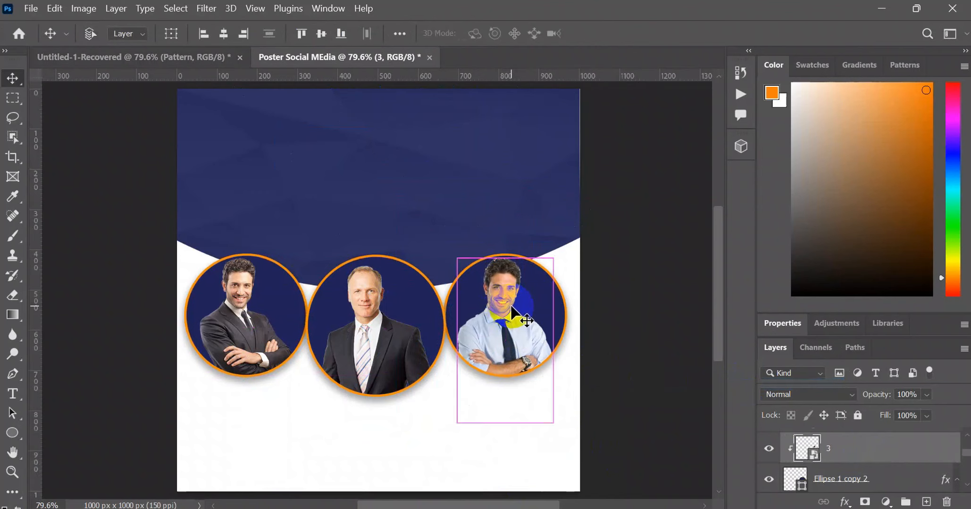
# - Reduce the clipped portrait in the right circle to about 22.42%, commit the transform, and deselect the layer
pyautogui.hotkey('ctrl', 't')
pyautogui.moveTo(565, 423); pyautogui.dragTo(550, 402)
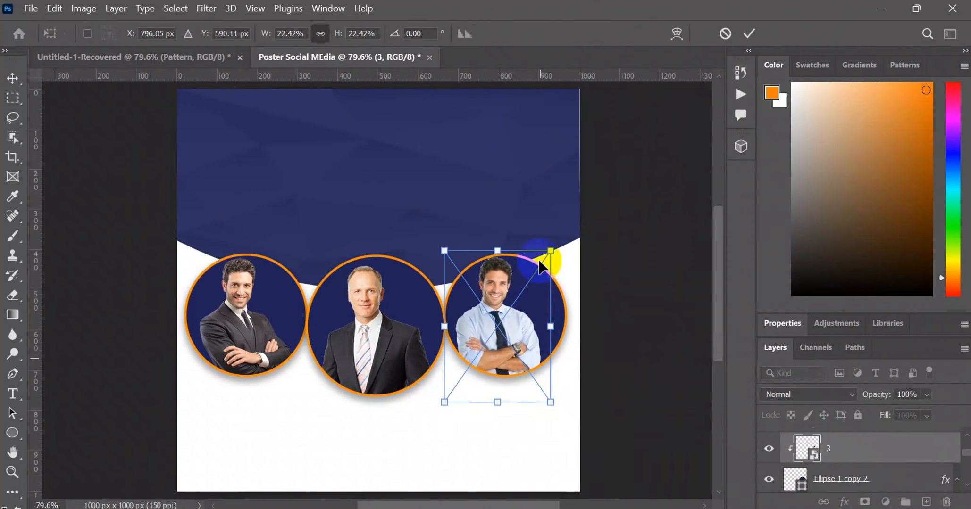
pyautogui.click(749, 33)
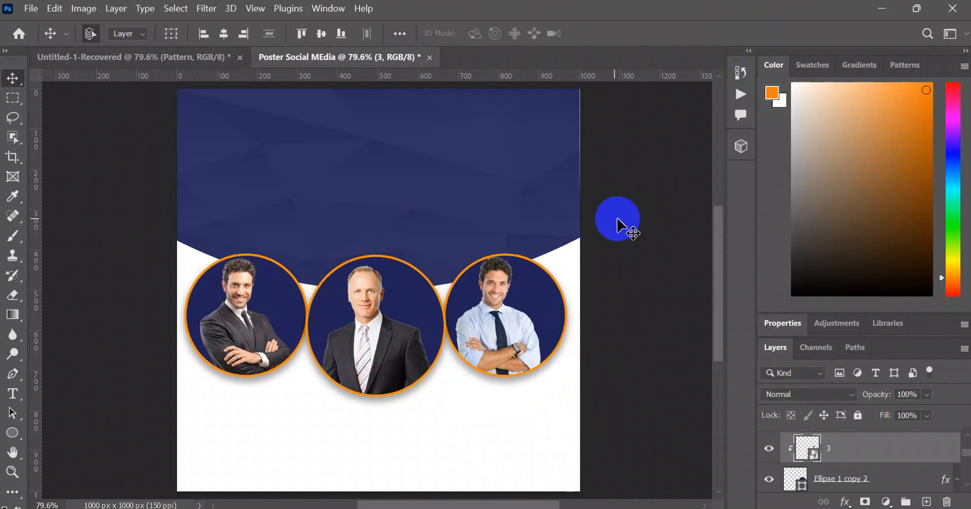
pyautogui.click(614, 221)
# - Check the logo on the reference poster, switch to File Explorer, and place the logo image into the Poster Social MEdia document
pyautogui.click(211, 62)
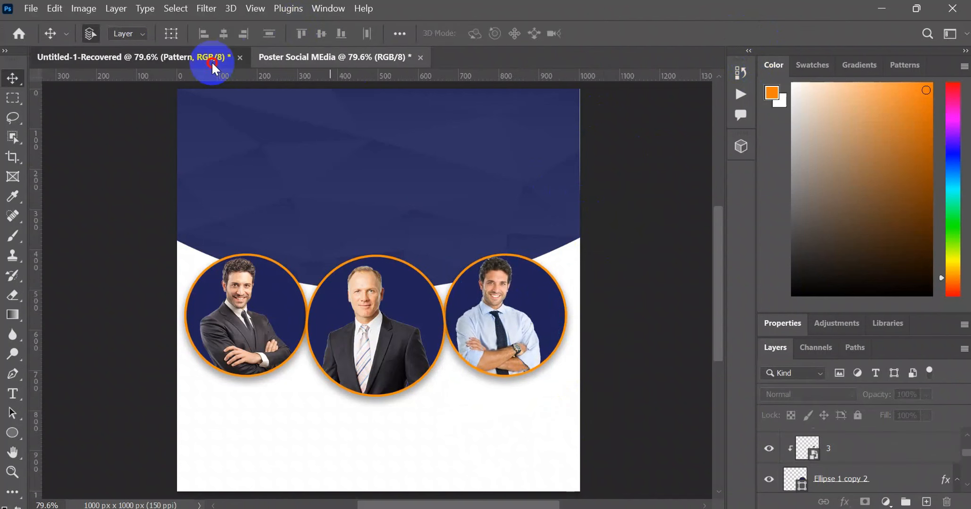
pyautogui.click(195, 103)
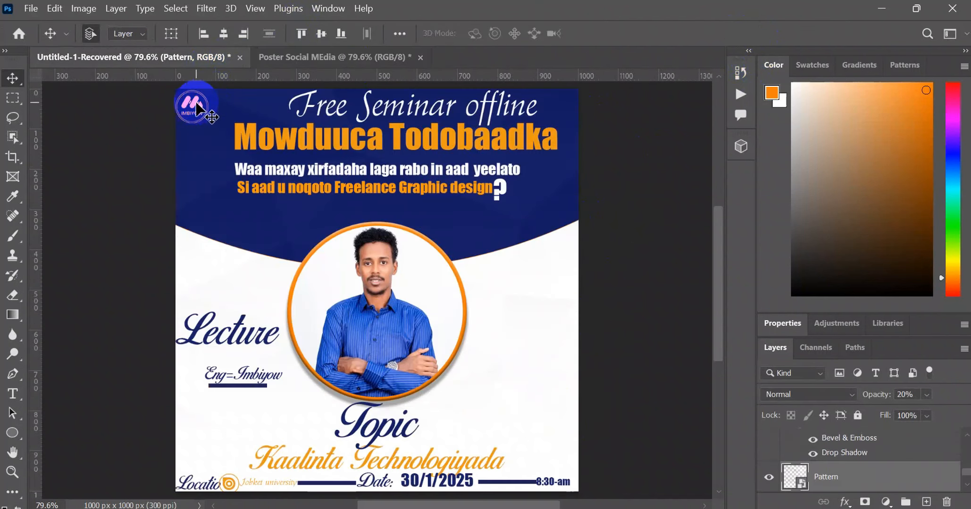
pyautogui.moveTo(703, 508)
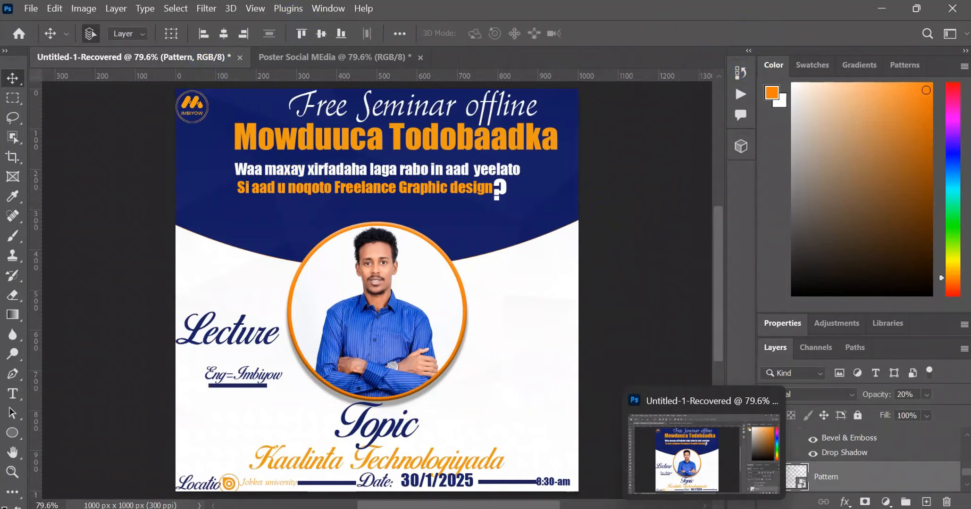
pyautogui.click(543, 508)
pyautogui.click(434, 146)
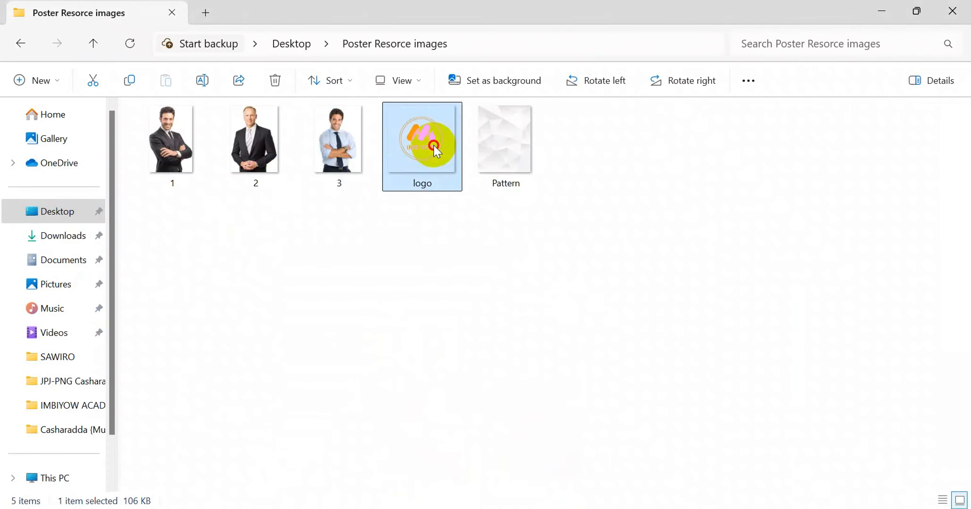
pyautogui.moveTo(434, 146); pyautogui.dragTo(349, 61)
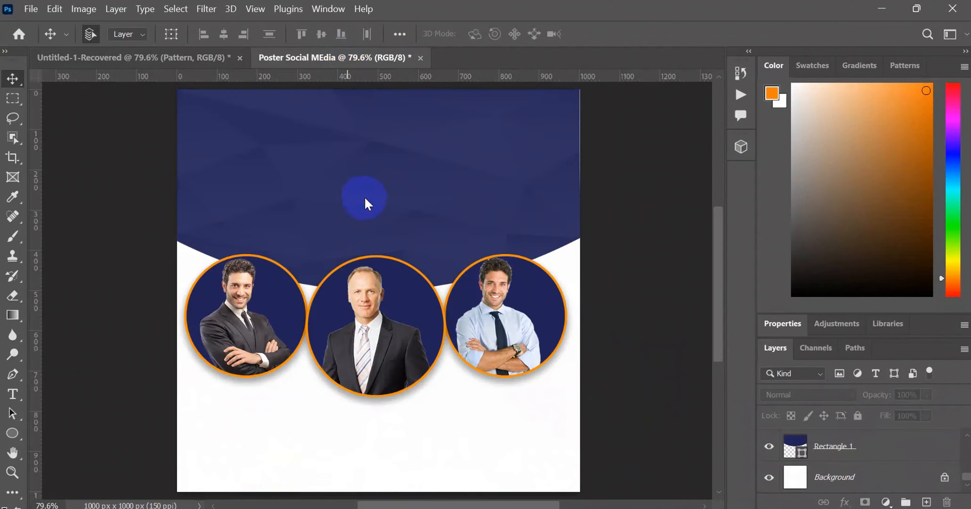
pyautogui.moveTo(737, 508)
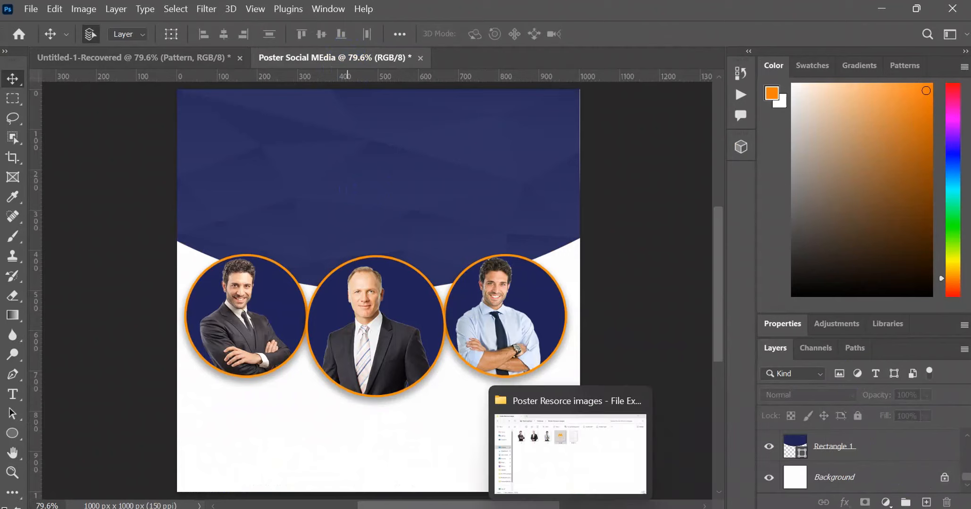
pyautogui.click(570, 508)
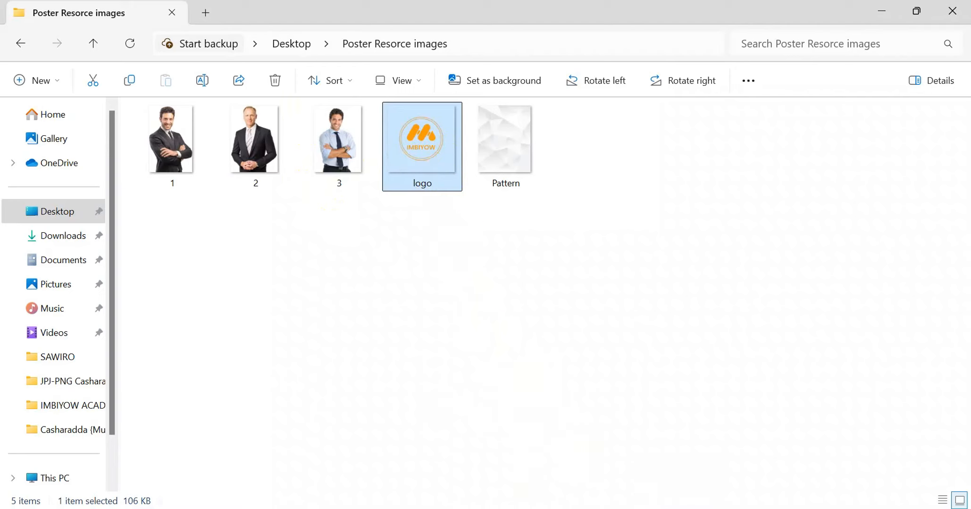
pyautogui.moveTo(428, 140); pyautogui.dragTo(241, 166)
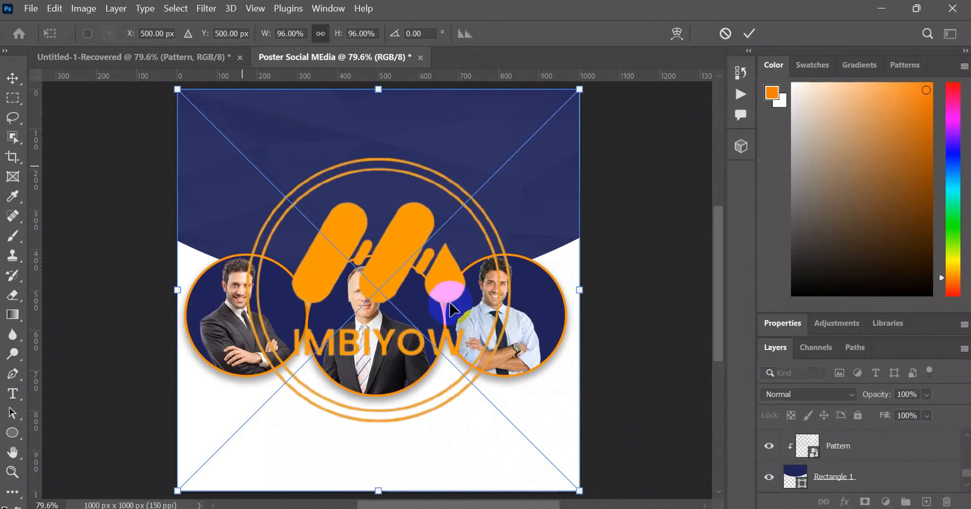
# - Scale the logo to about 6.38%, commit it at the top of the header, and align it to the poster's left edge
pyautogui.moveTo(572, 485); pyautogui.dragTo(213, 102)
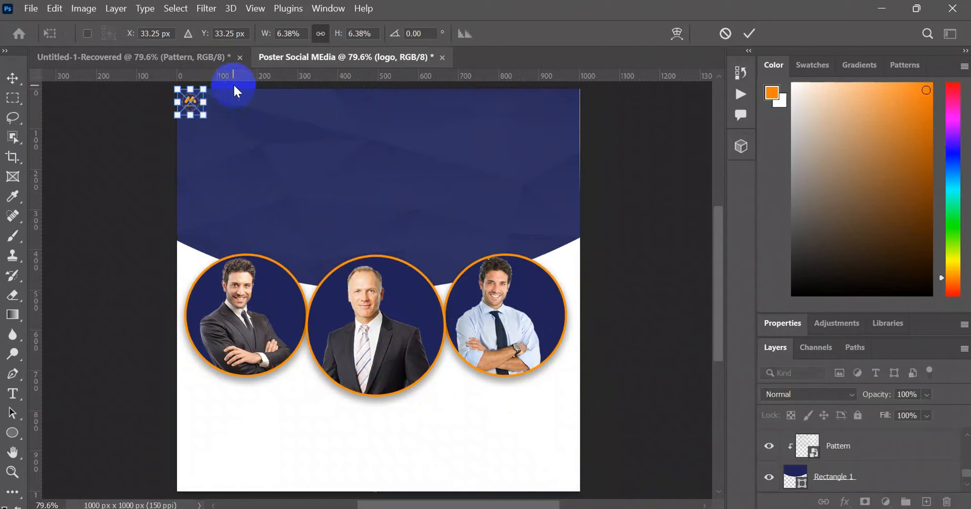
pyautogui.click(14, 78)
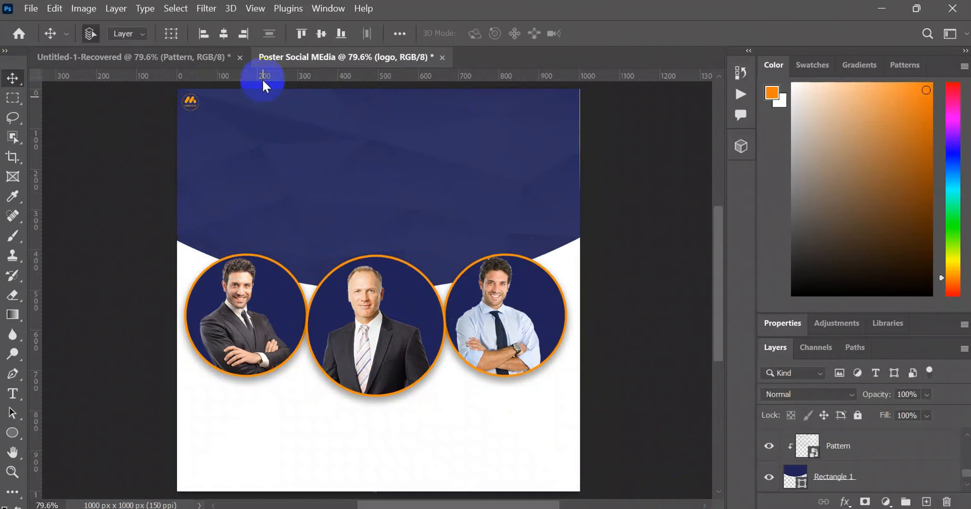
pyautogui.click(198, 34)
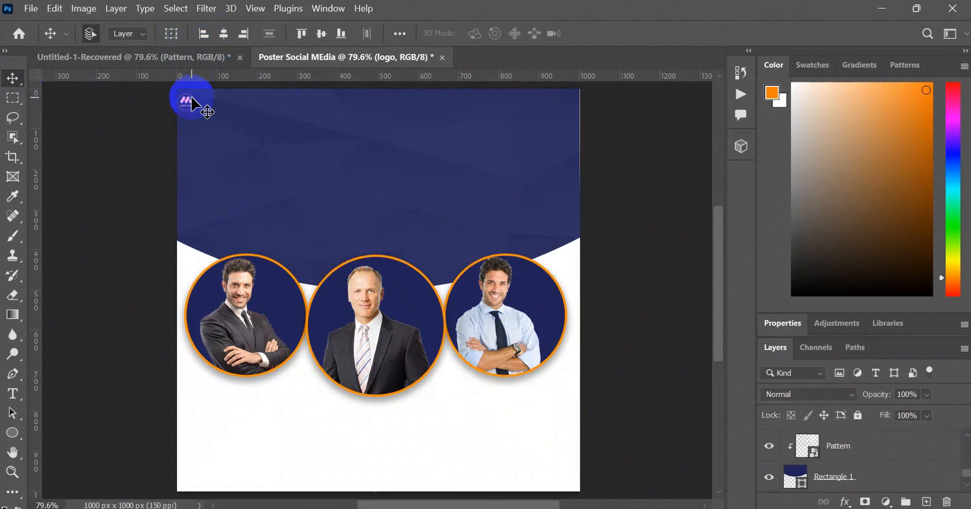
# - Copy the "Free Seminar offline" title from the reference poster and paste it as a new text layer in the Poster Social MEdia header
pyautogui.click(216, 56)
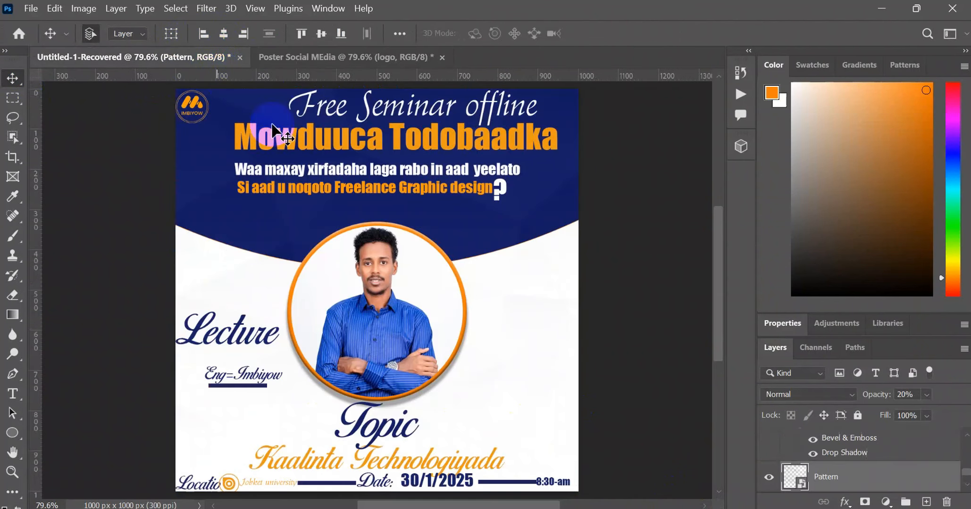
pyautogui.moveTo(362, 112); pyautogui.dragTo(383, 107)
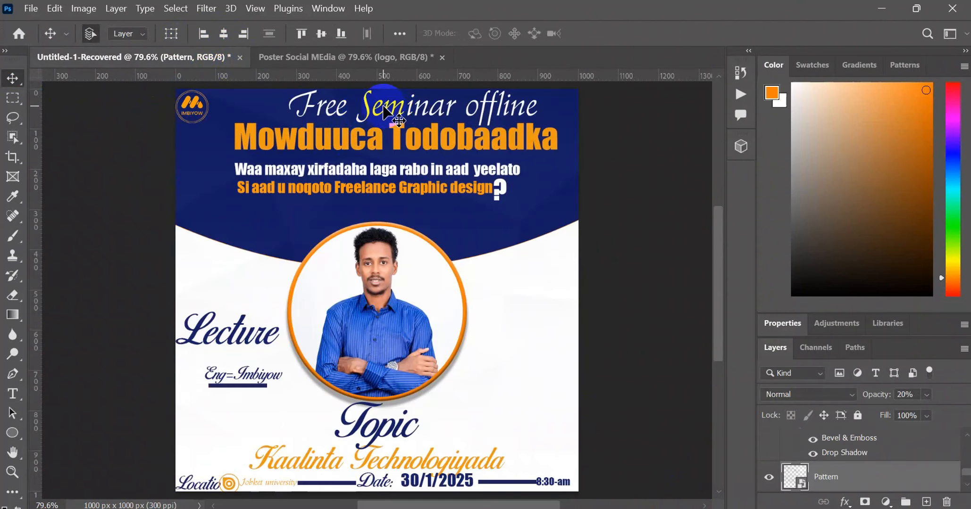
pyautogui.doubleClick(400, 101)
pyautogui.hotkey('ctrl', 'c')
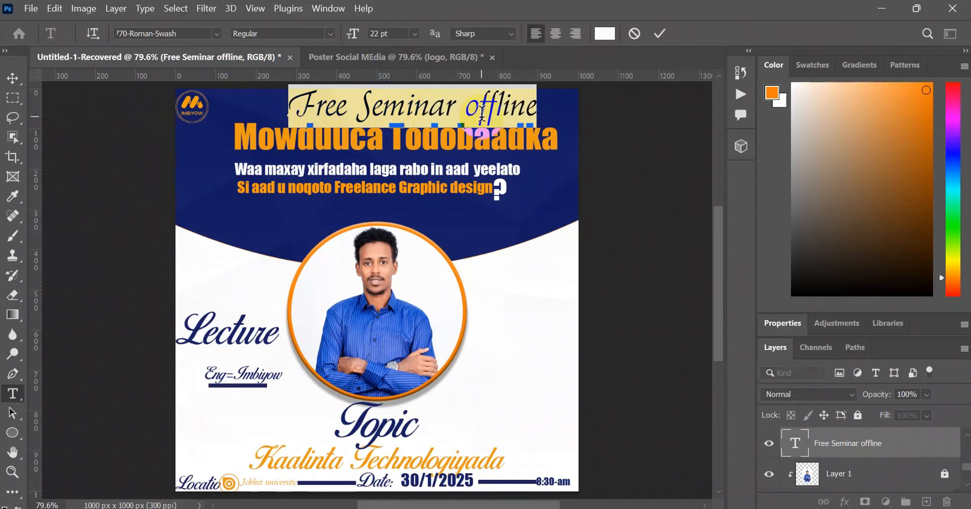
pyautogui.click(334, 55)
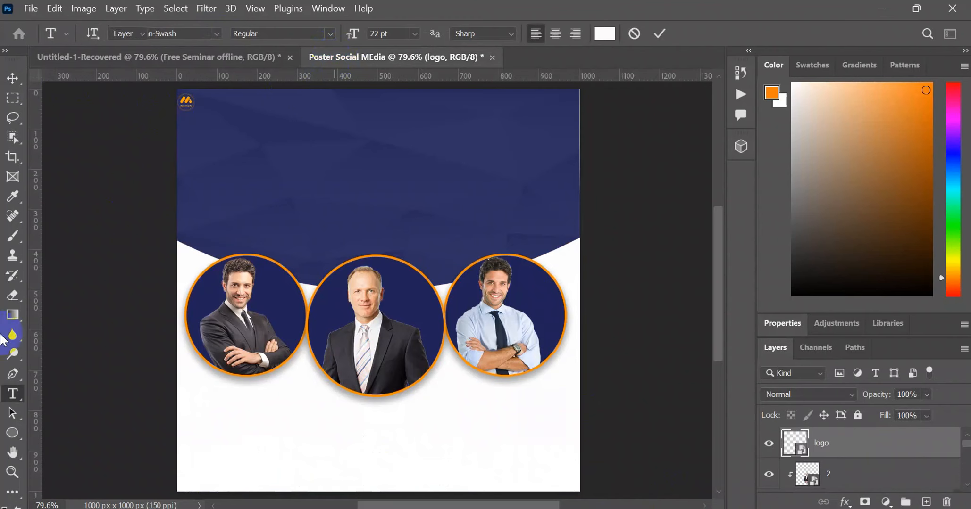
pyautogui.click(307, 105)
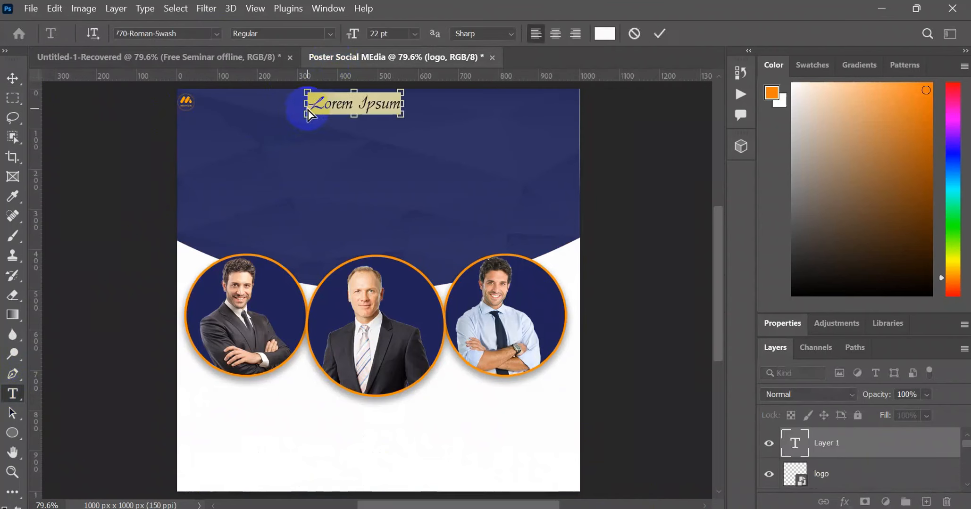
pyautogui.hotkey('ctrl', 'v')
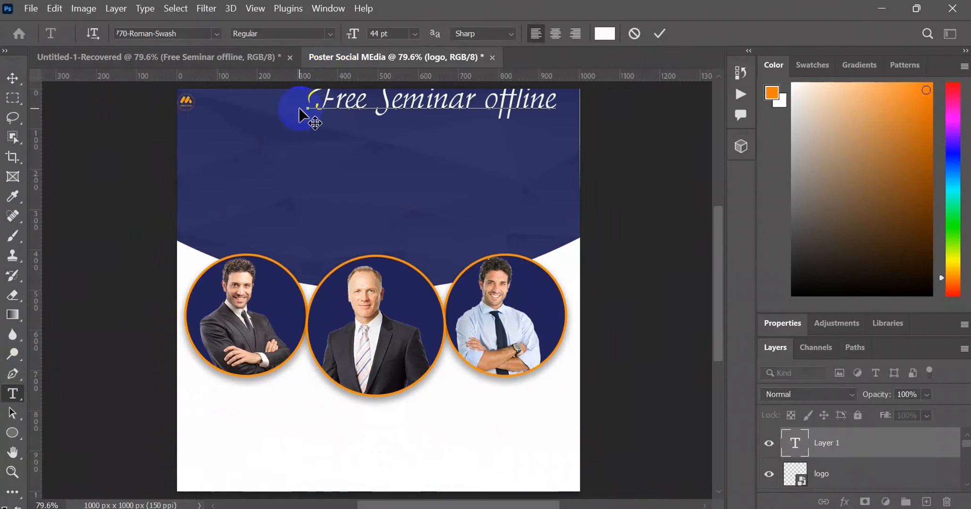
# - Move the "Free Seminar offline" title fully inside the top of the header and center it horizontally on the poster
pyautogui.click(13, 77)
pyautogui.moveTo(429, 104); pyautogui.dragTo(369, 124)
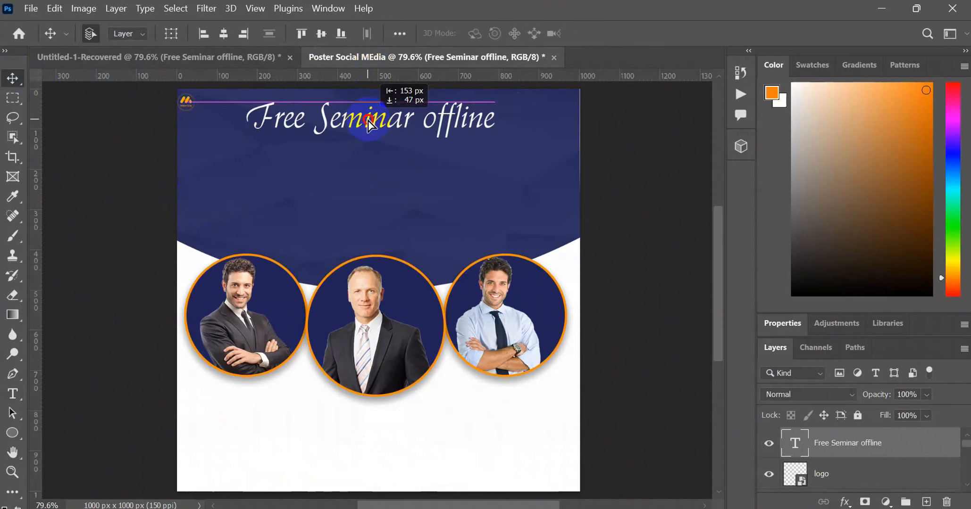
pyautogui.click(223, 34)
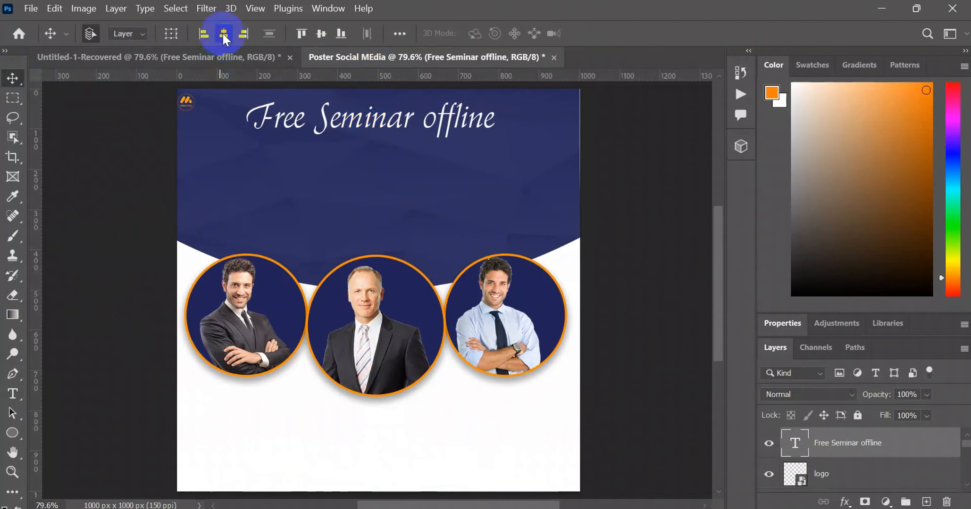
# - Copy the "Mowduuca Todobaadka" heading from the reference poster, paste it as a new text layer under the seminar title, and center it there
pyautogui.click(173, 48)
pyautogui.doubleClick(297, 140)
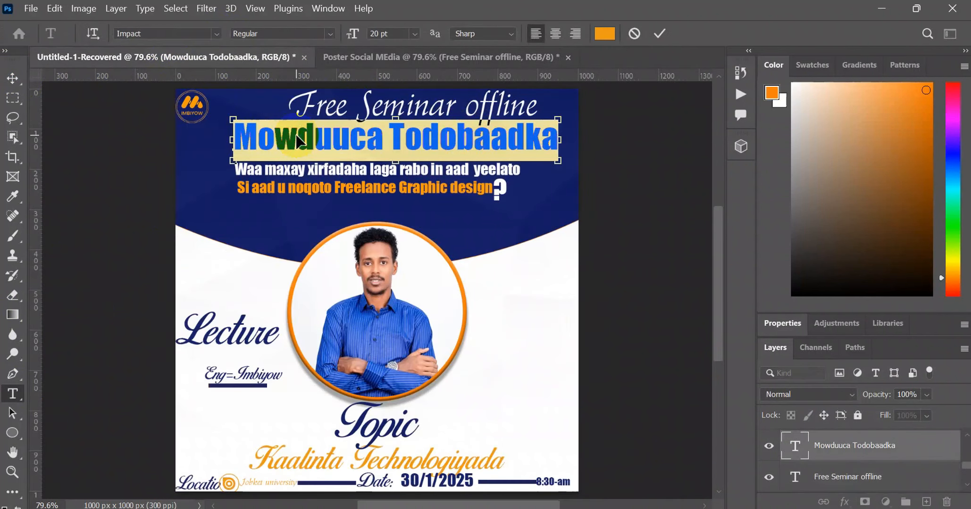
pyautogui.click(408, 56)
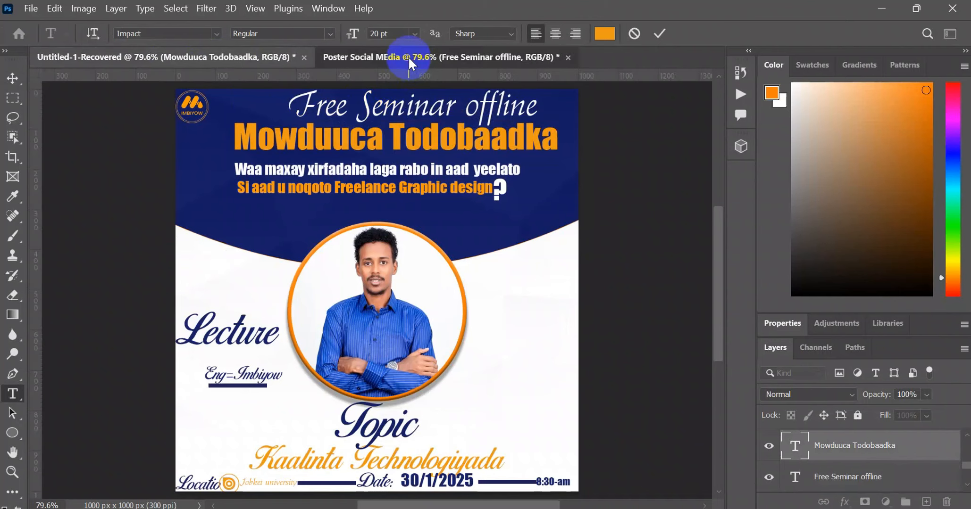
pyautogui.press('v')
pyautogui.click(13, 393)
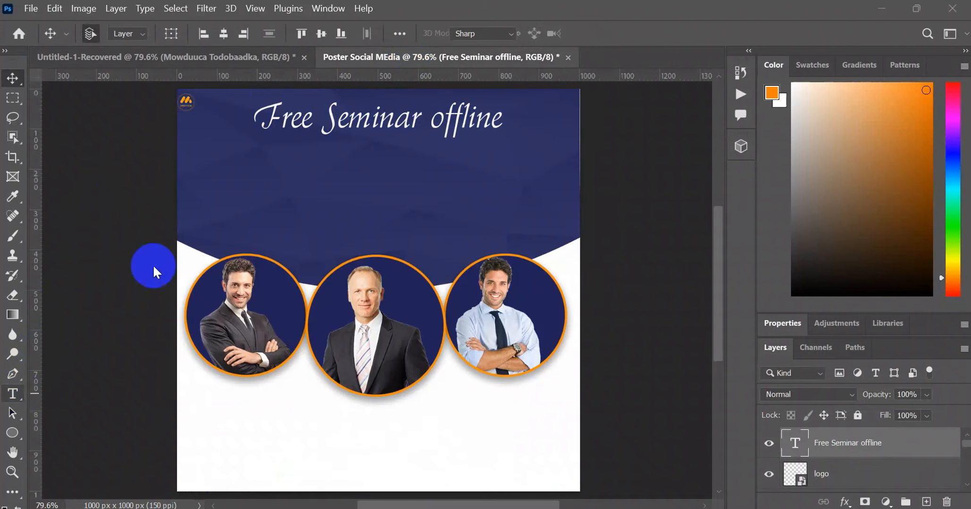
pyautogui.click(287, 164)
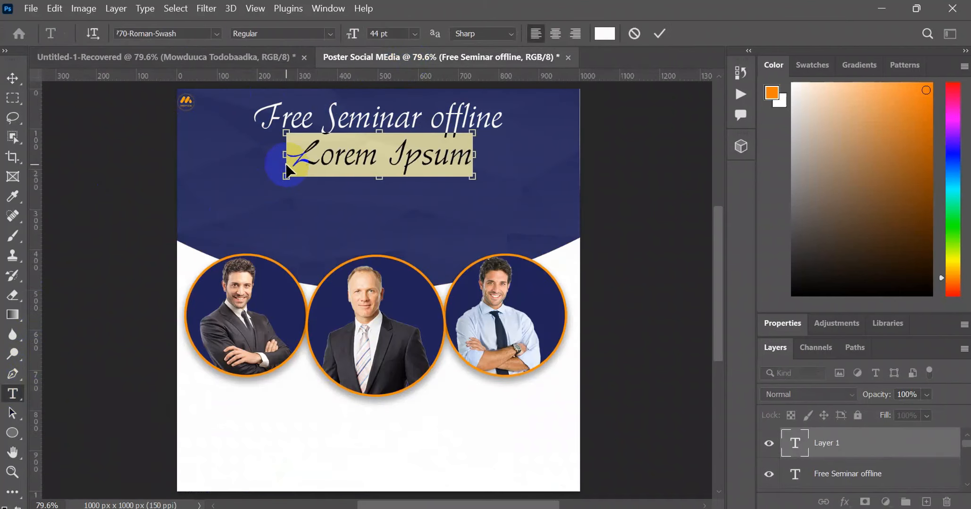
pyautogui.write('Mowduuca Todobaadka')
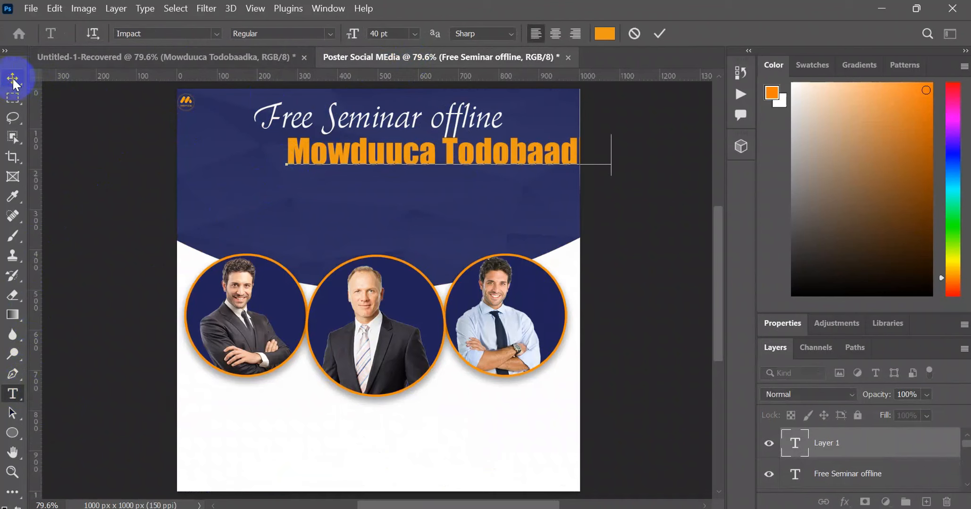
pyautogui.click(12, 76)
pyautogui.moveTo(412, 152); pyautogui.dragTo(358, 151)
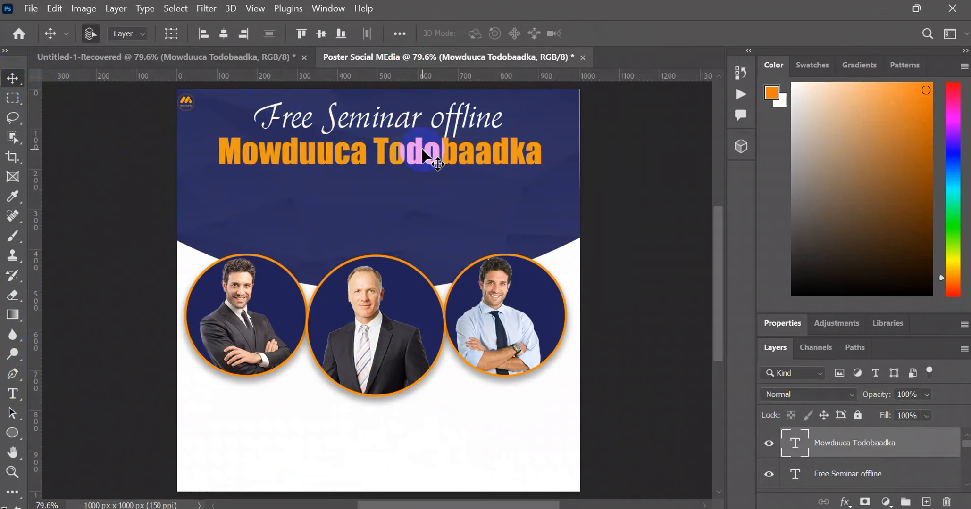
# - Copy the two-line "Waa maxay xirfadaha laga rabo in aad yeelato" subheading from the reference poster and paste it as a new text layer below "Mowduuca Todobaadka"
pyautogui.click(249, 55)
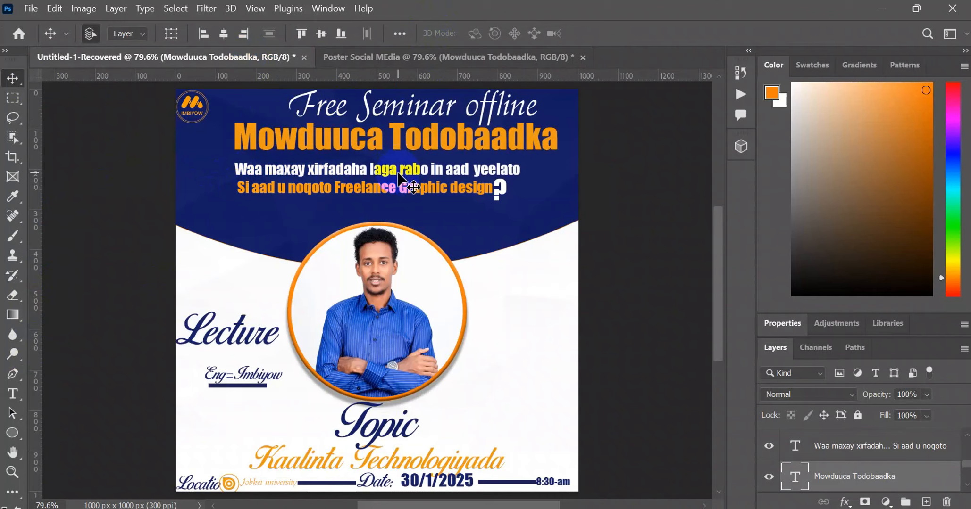
pyautogui.doubleClick(421, 185)
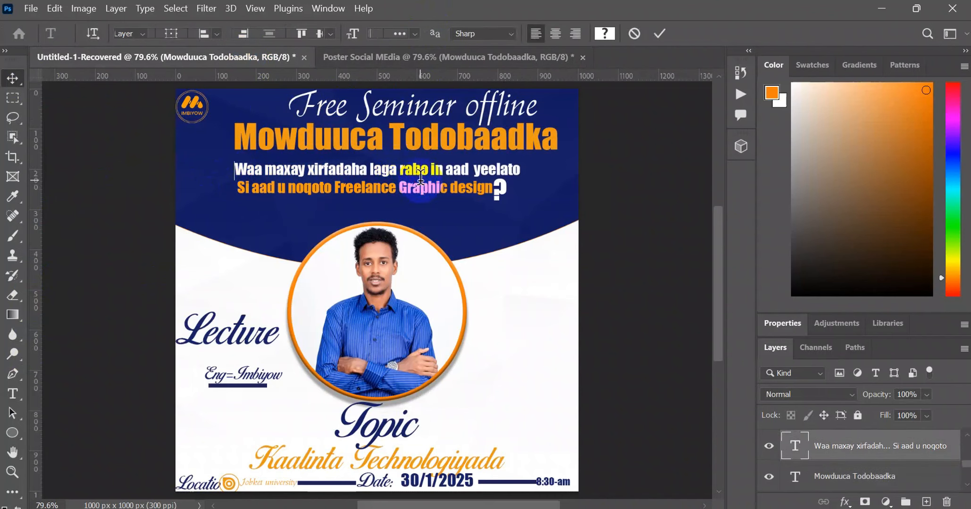
pyautogui.hotkey('ctrl', 'c')
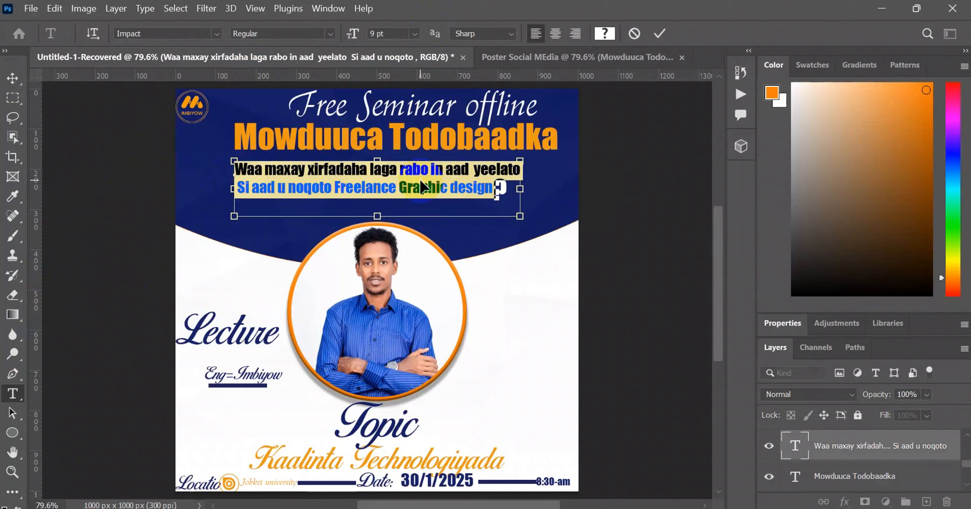
pyautogui.click(495, 59)
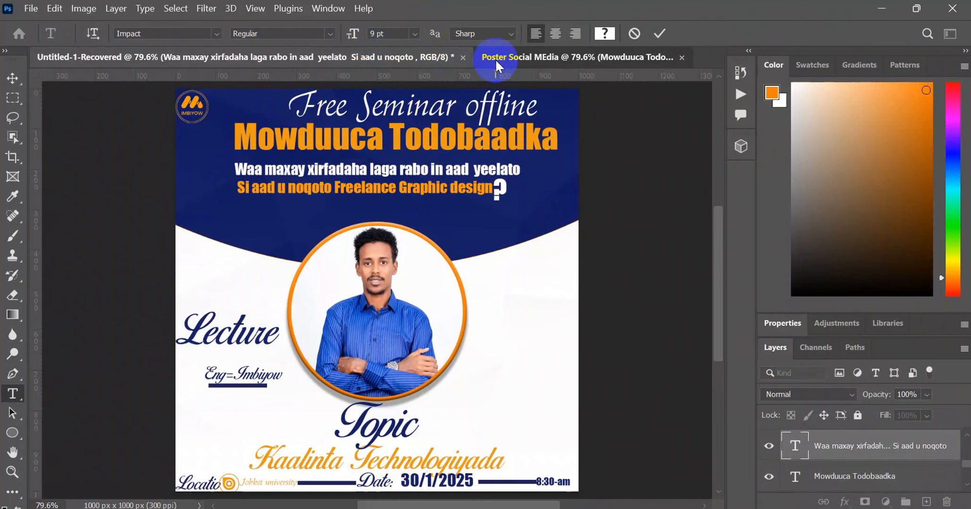
pyautogui.click(401, 169)
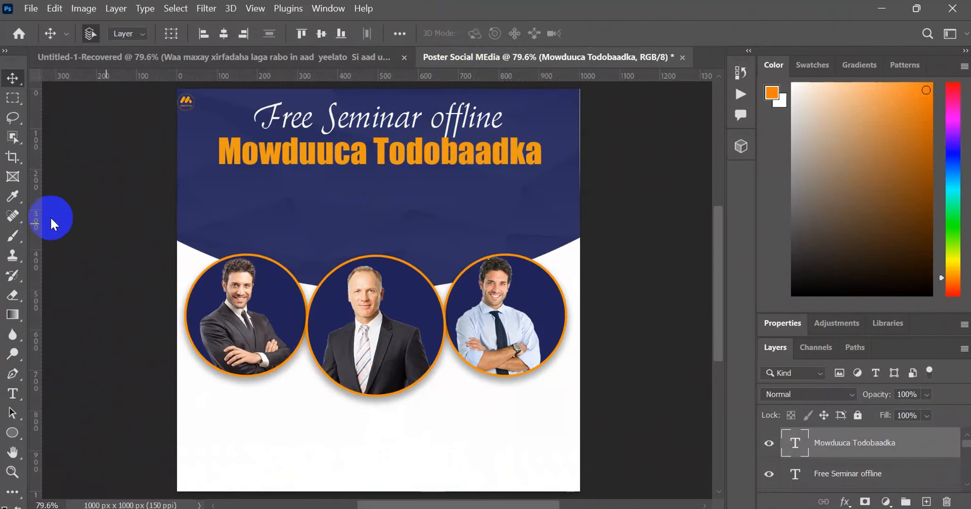
pyautogui.click(13, 393)
pyautogui.click(48, 392)
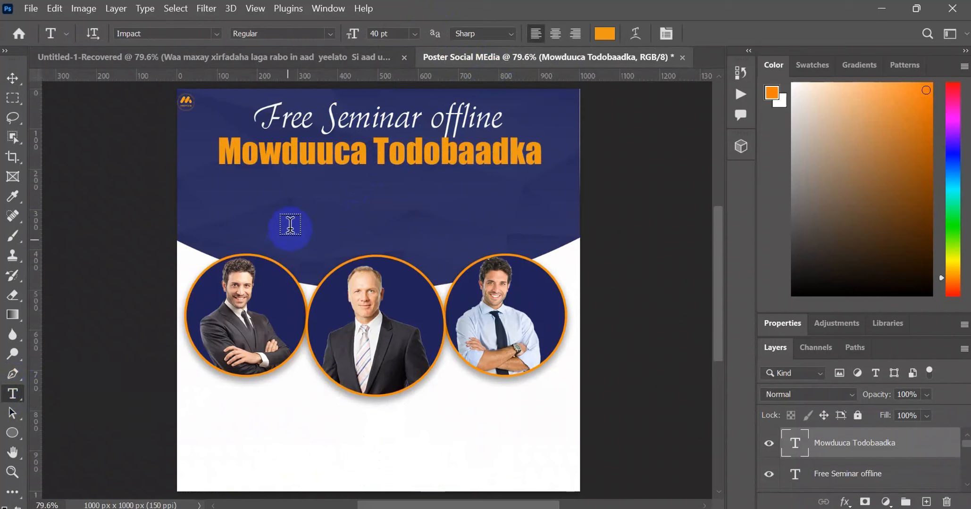
pyautogui.click(281, 204)
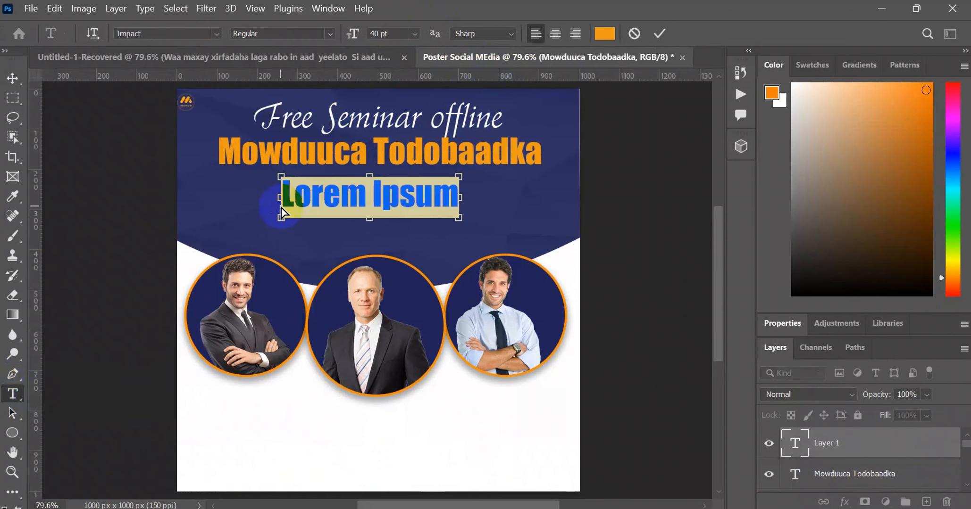
pyautogui.hotkey('ctrl', 'v')
pyautogui.click(6, 80)
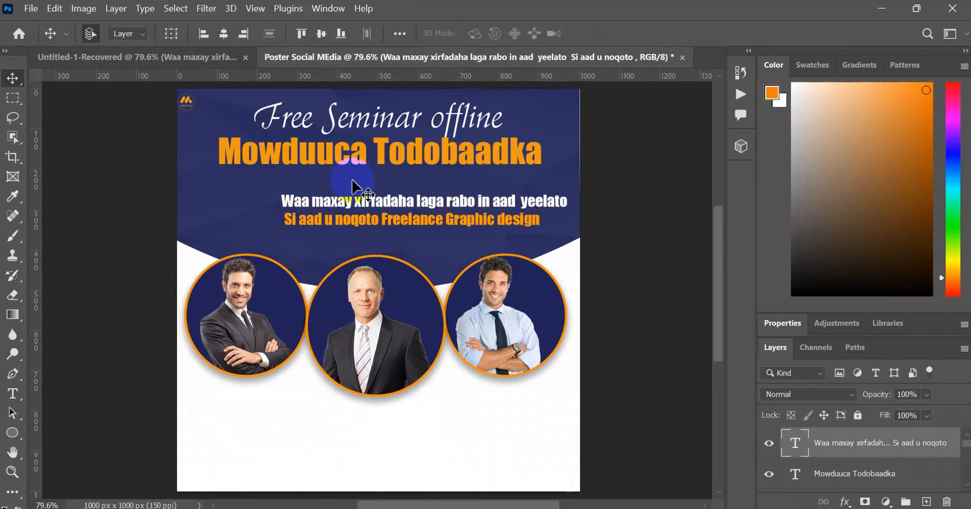
# - Place the two-line subheading just under "Mowduuca Todobaadka", flush with its left edge, and shift the "Free Seminar offline" title to the heading's right edge
pyautogui.moveTo(388, 215); pyautogui.dragTo(365, 177)
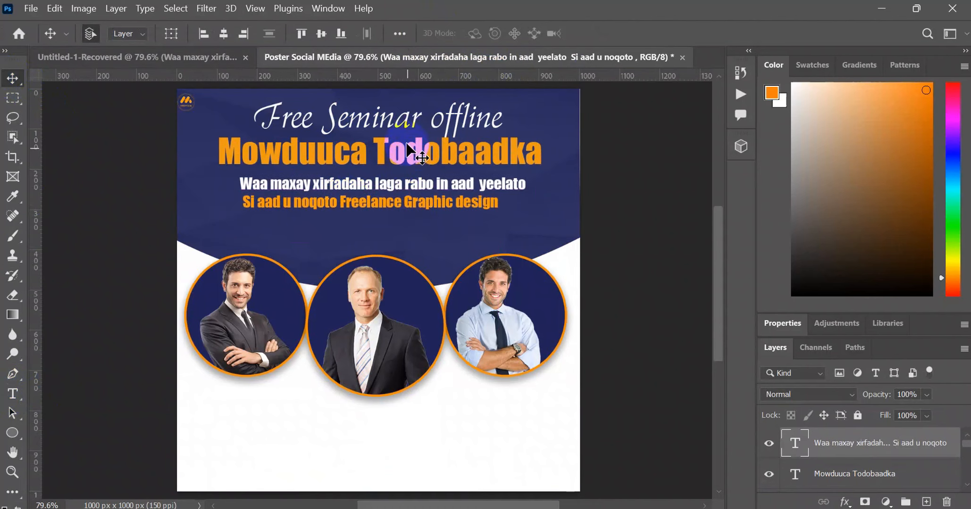
pyautogui.click(383, 126)
pyautogui.moveTo(380, 126); pyautogui.dragTo(416, 134)
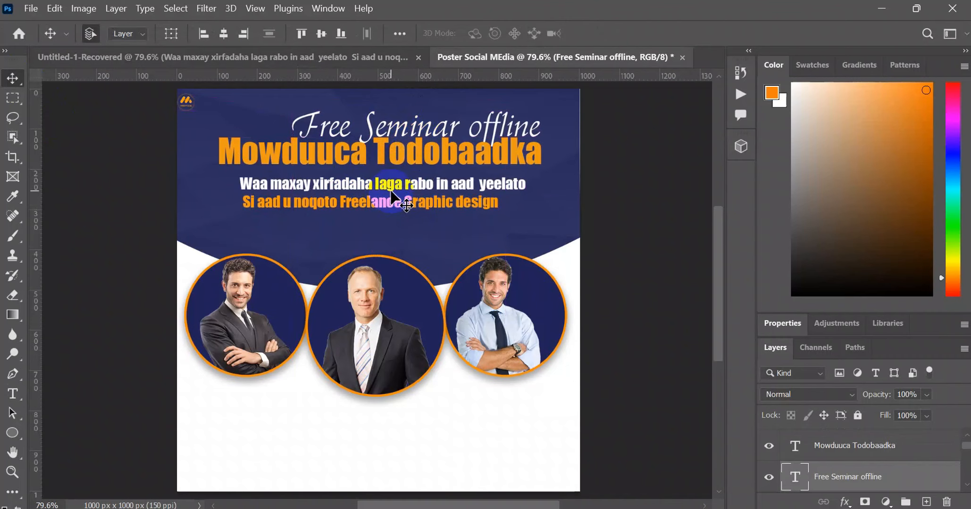
pyautogui.click(408, 191)
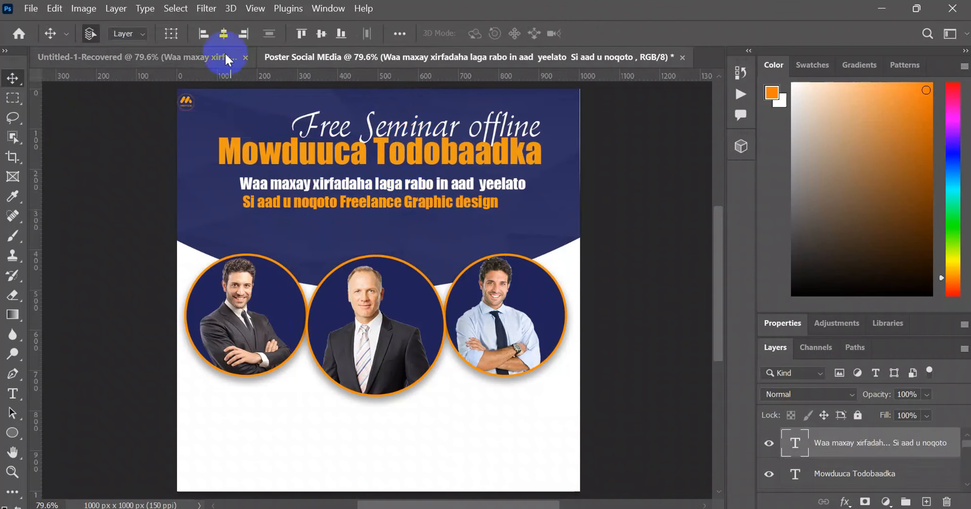
pyautogui.click(219, 34)
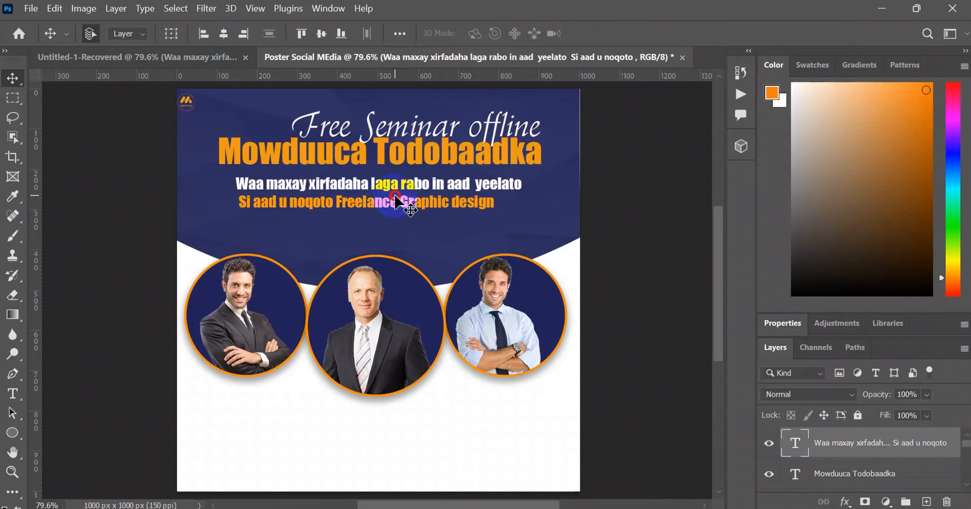
pyautogui.moveTo(396, 198); pyautogui.dragTo(378, 197)
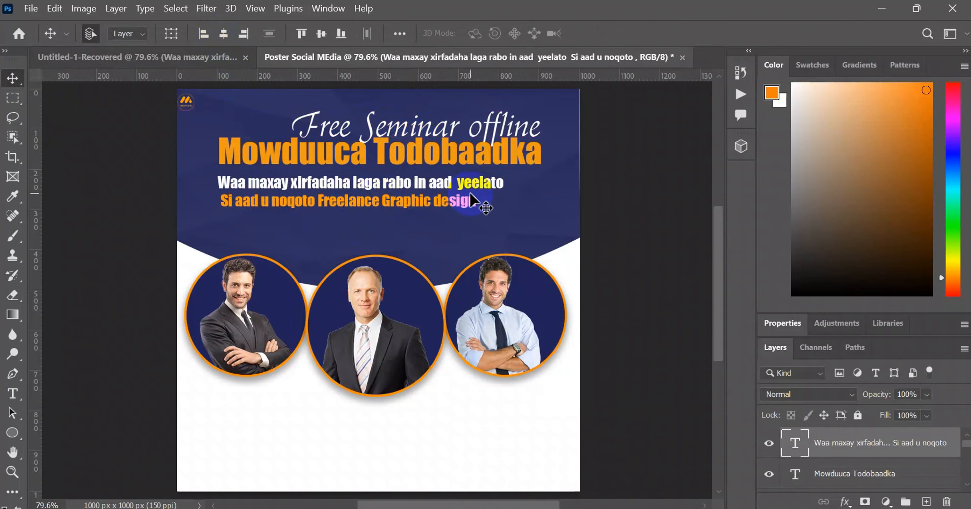
pyautogui.scroll(1, 613, 179)
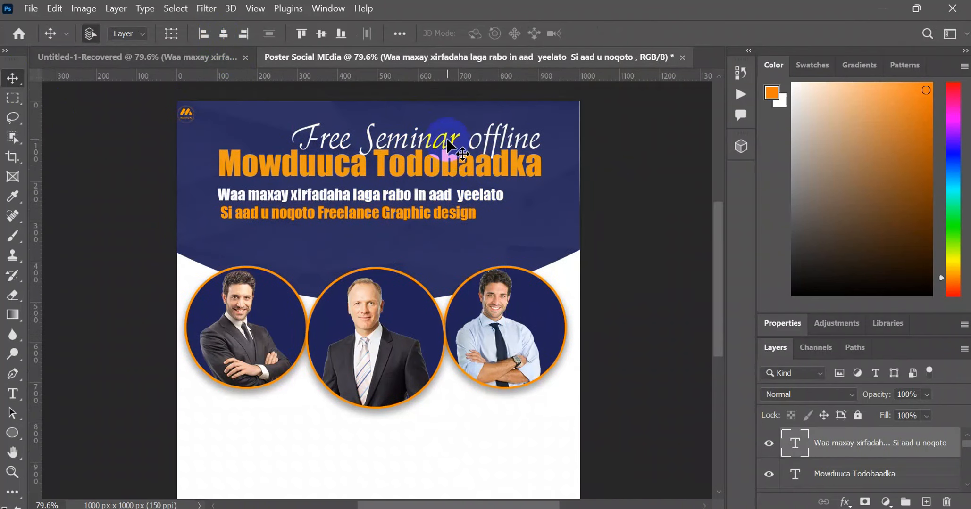
pyautogui.moveTo(448, 144); pyautogui.dragTo(429, 126)
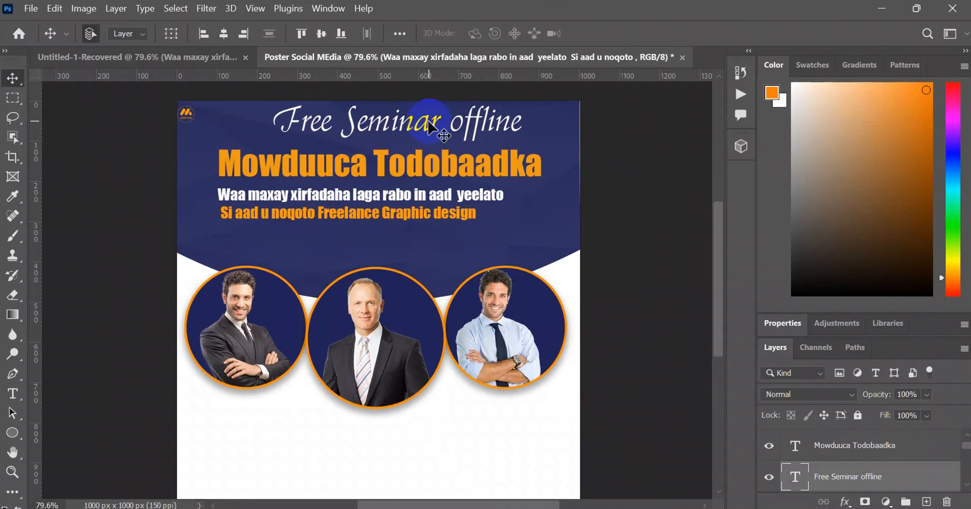
pyautogui.moveTo(418, 162); pyautogui.dragTo(418, 152)
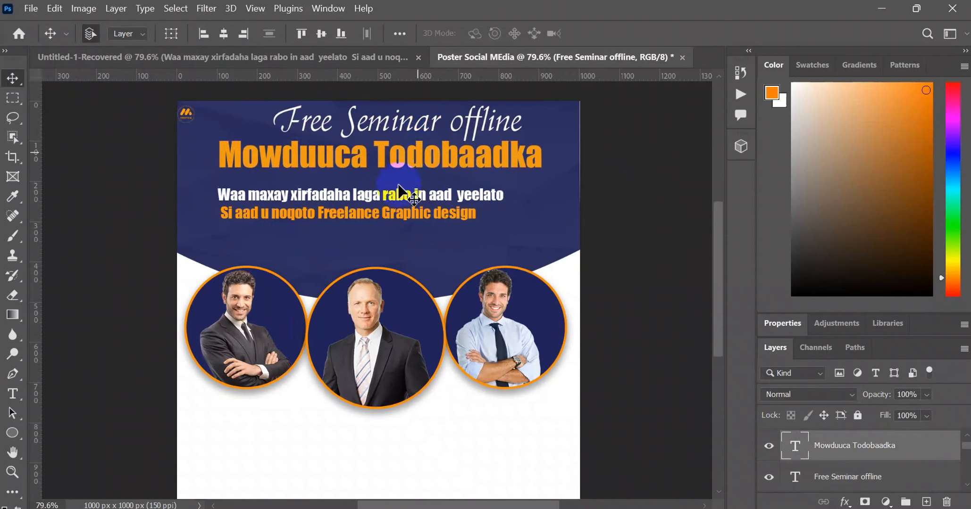
pyautogui.moveTo(398, 186)
pyautogui.mouseDown()
pyautogui.moveTo(420, 173)
pyautogui.moveTo(417, 192)
pyautogui.mouseUp()
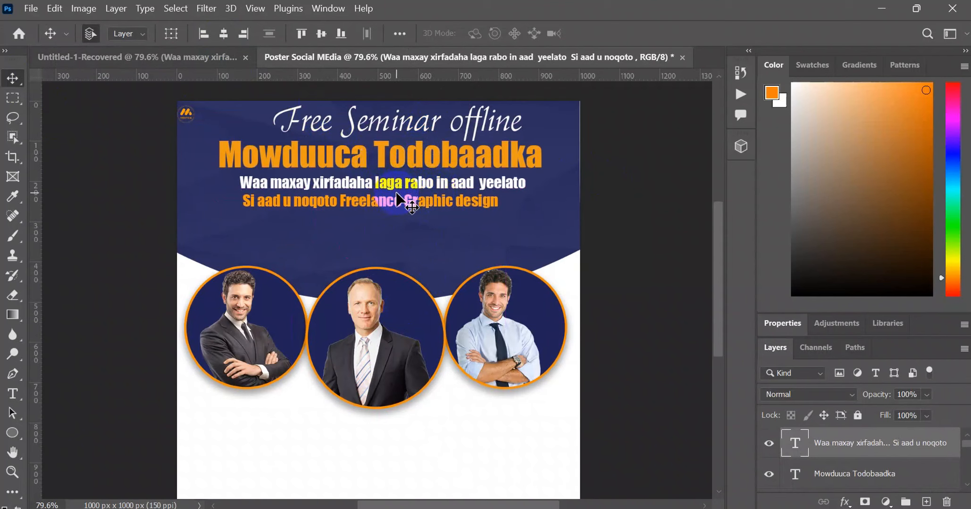
pyautogui.hotkey('ctrl', 'z')
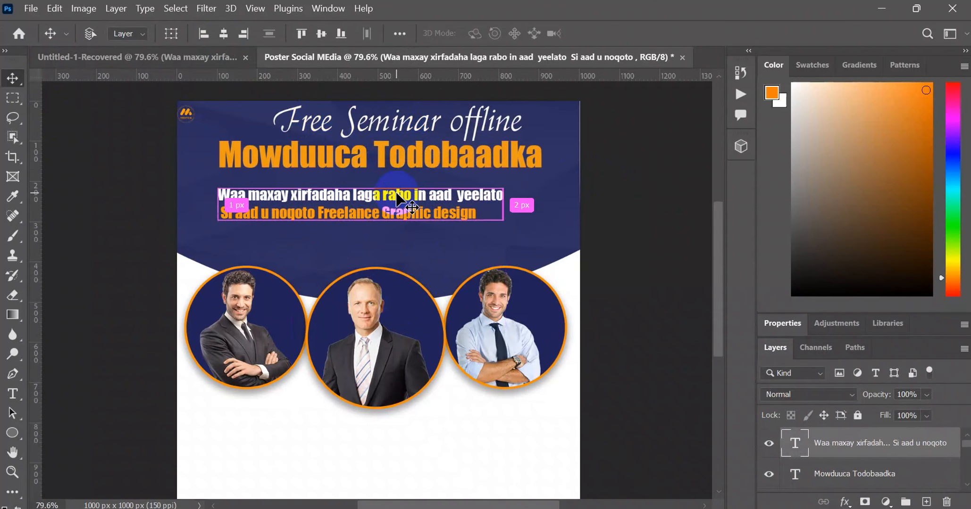
pyautogui.hotkey('ctrl', 'z')
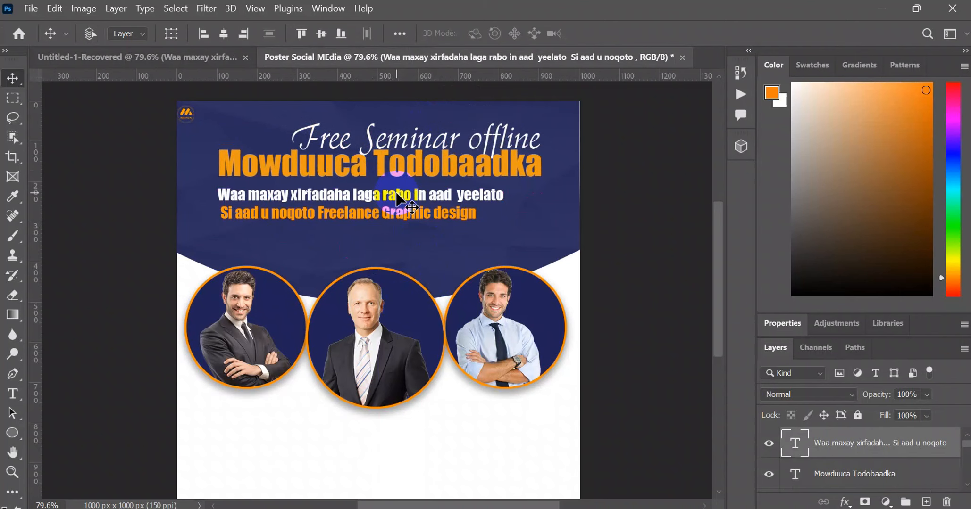
pyautogui.click(211, 56)
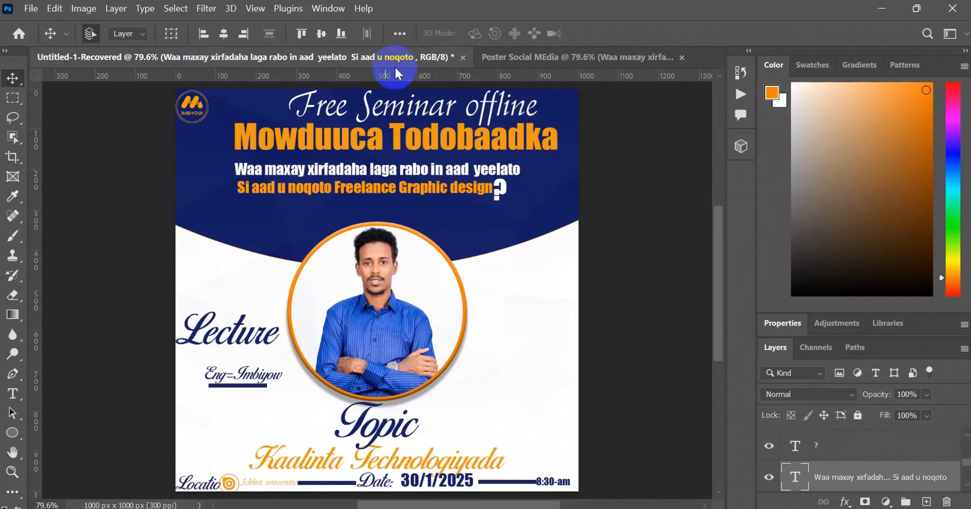
pyautogui.click(492, 60)
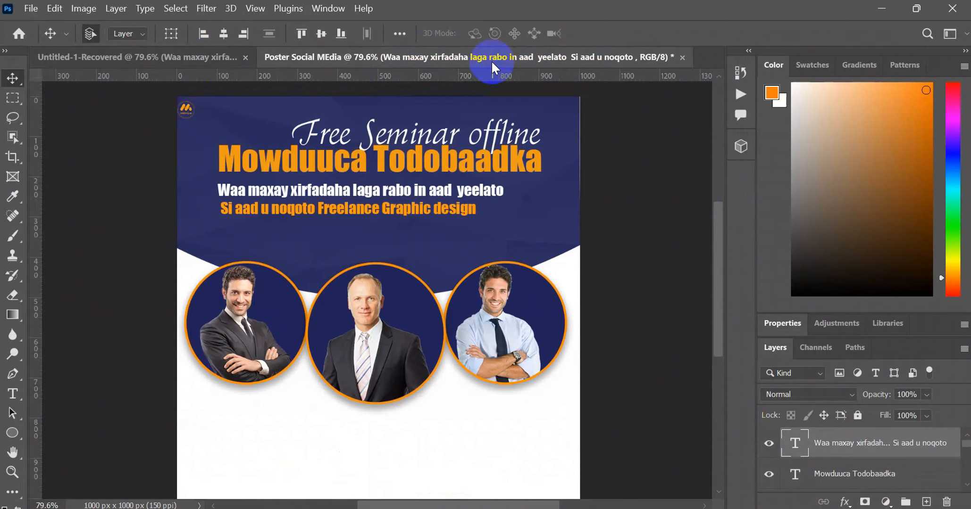
pyautogui.click(298, 222)
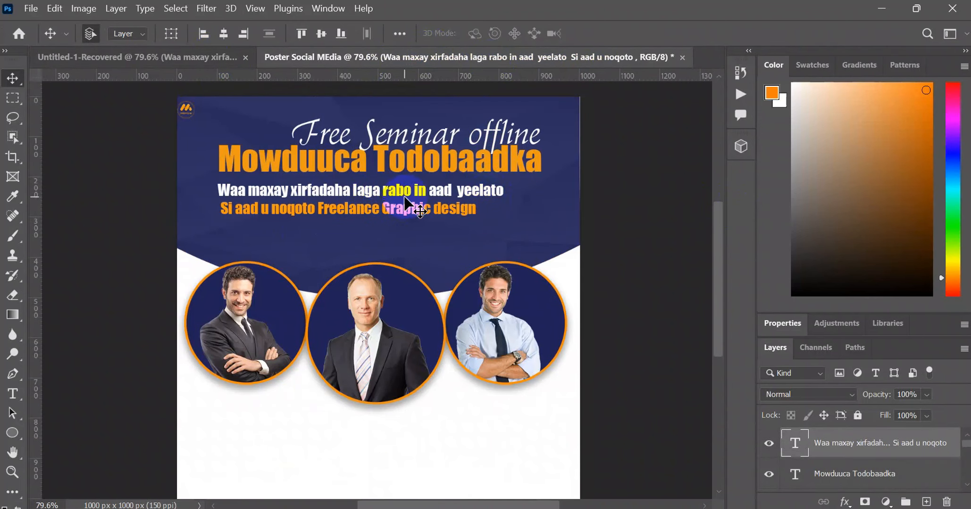
# - Copy the "Topic" text from the reference poster and paste it as a new text layer below the two-line subheading in the Poster Social MEdia header
pyautogui.click(172, 60)
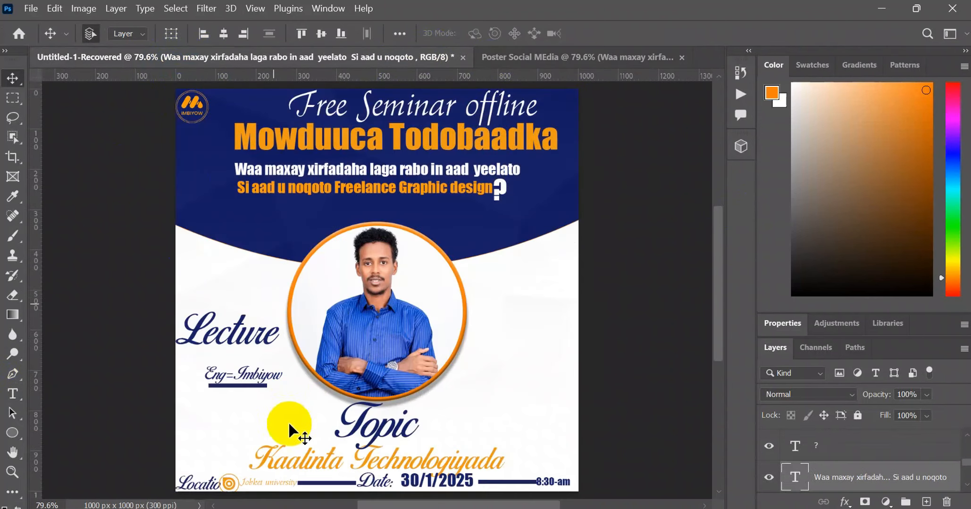
pyautogui.doubleClick(363, 417)
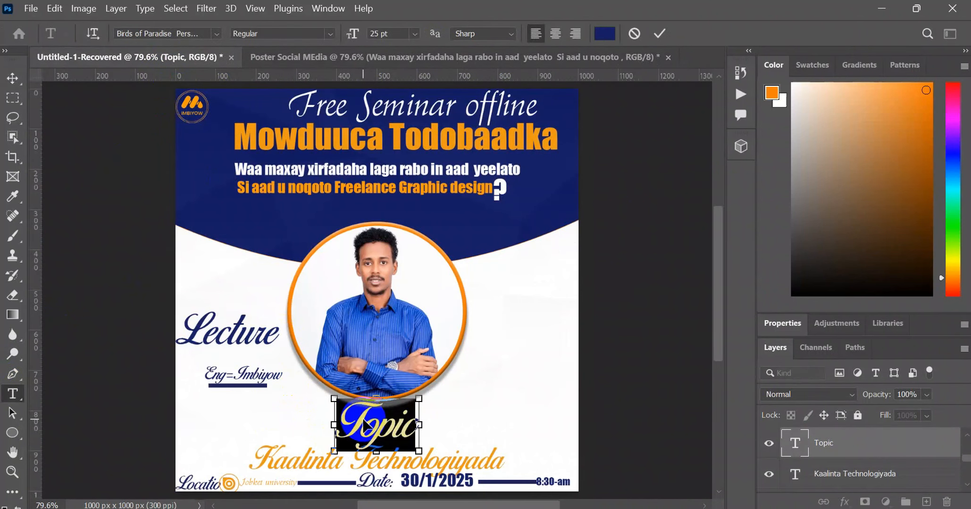
pyautogui.click(462, 52)
pyautogui.rightClick(14, 393)
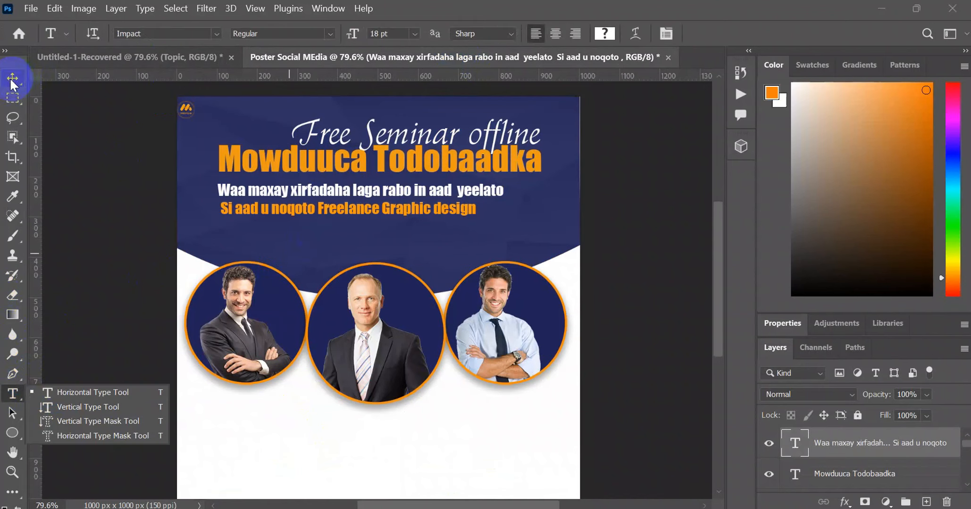
pyautogui.click(318, 240)
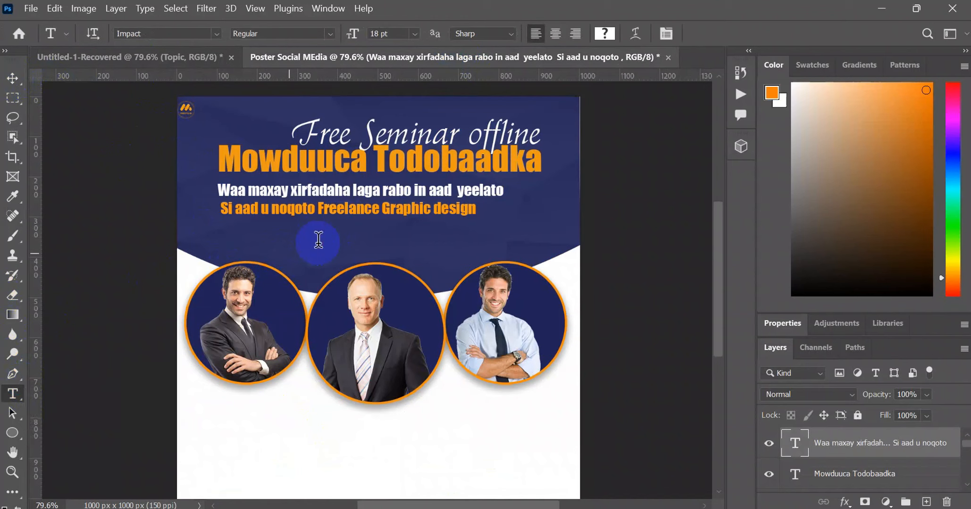
pyautogui.click(318, 240)
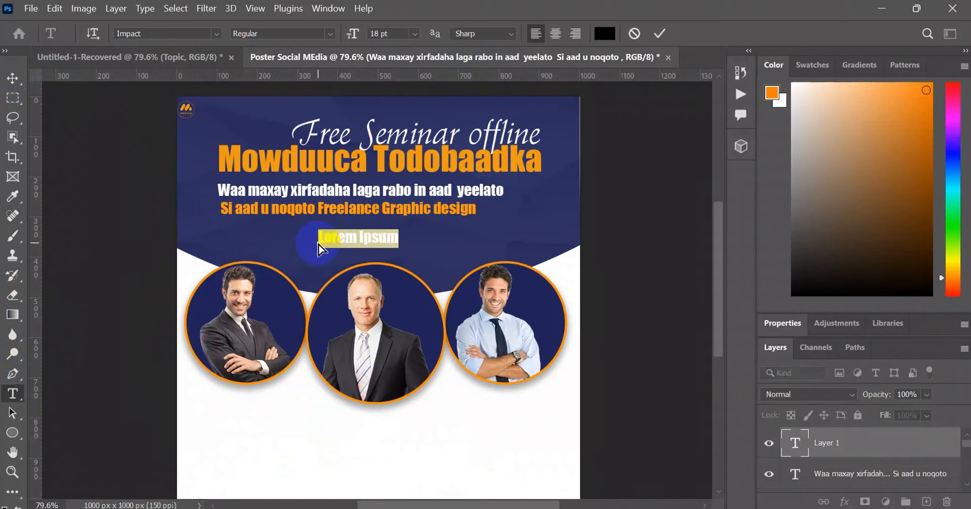
pyautogui.write('Topic')
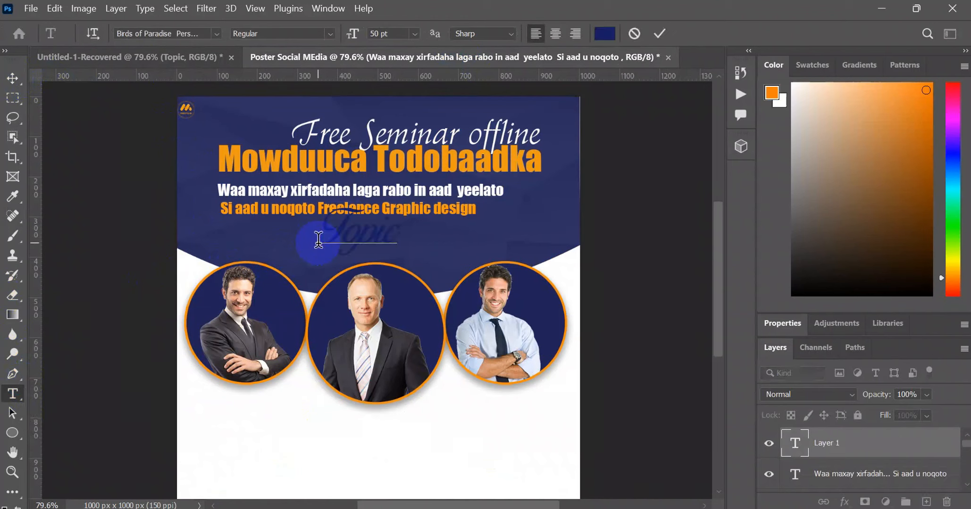
# - Recolor the "Topic" text to white (ffffff) and move it slightly down and left, between the subheading and the speaker portraits
pyautogui.moveTo(330, 221); pyautogui.dragTo(412, 231)
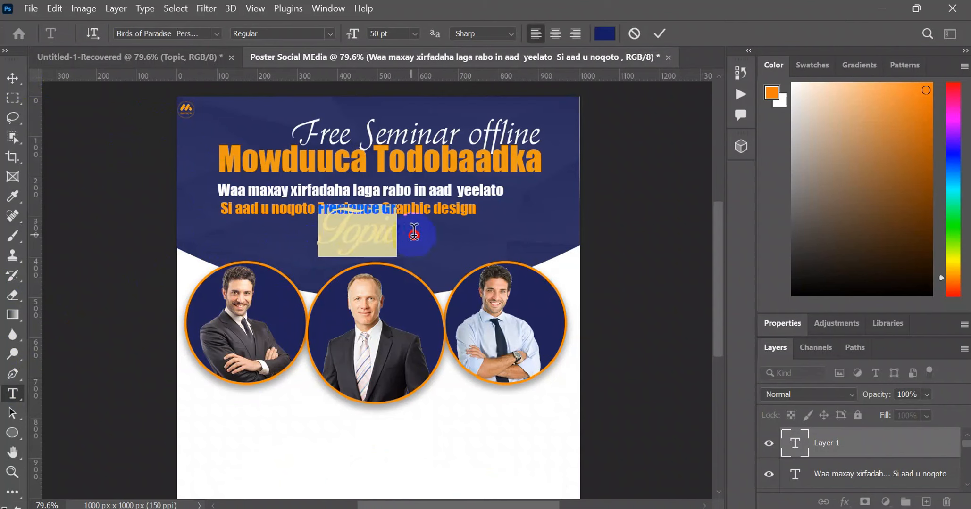
pyautogui.click(602, 33)
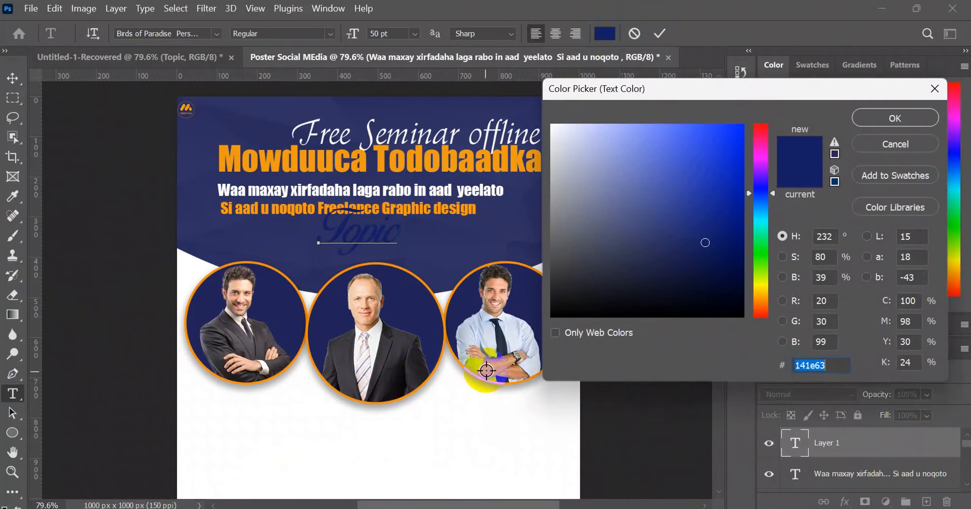
pyautogui.click(468, 428)
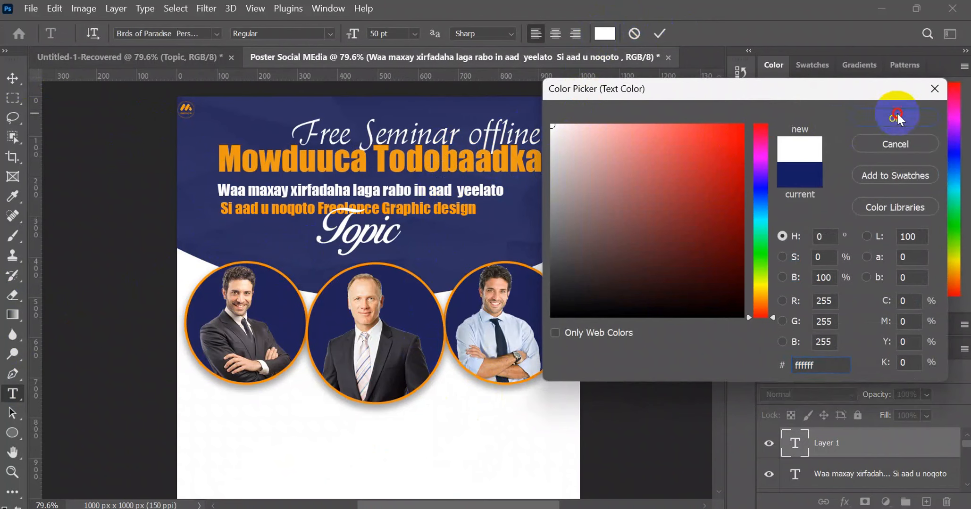
pyautogui.click(895, 118)
pyautogui.click(12, 78)
pyautogui.moveTo(338, 230)
pyautogui.mouseDown()
pyautogui.moveTo(329, 197)
pyautogui.moveTo(330, 238)
pyautogui.mouseUp()
pyautogui.click(19, 142)
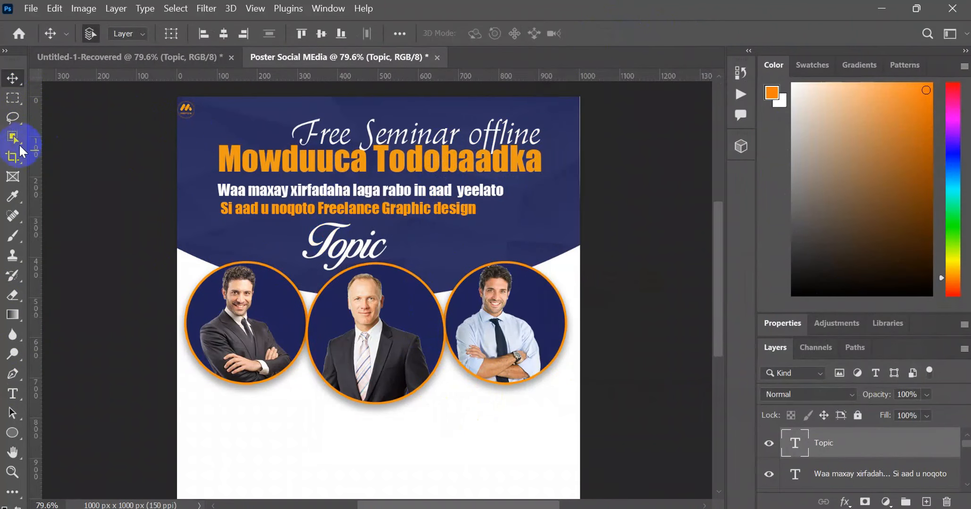
# - Copy the lecturer's name line from the reference poster, paste it as new text in Poster Social MEdia, and center it below the left portrait
pyautogui.click(142, 57)
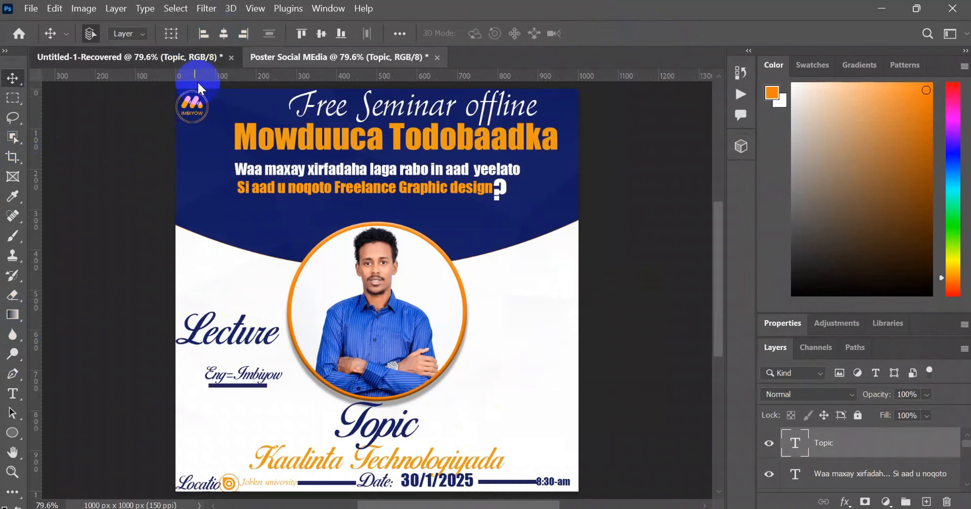
pyautogui.doubleClick(248, 375)
pyautogui.hotkey('ctrl', 'c')
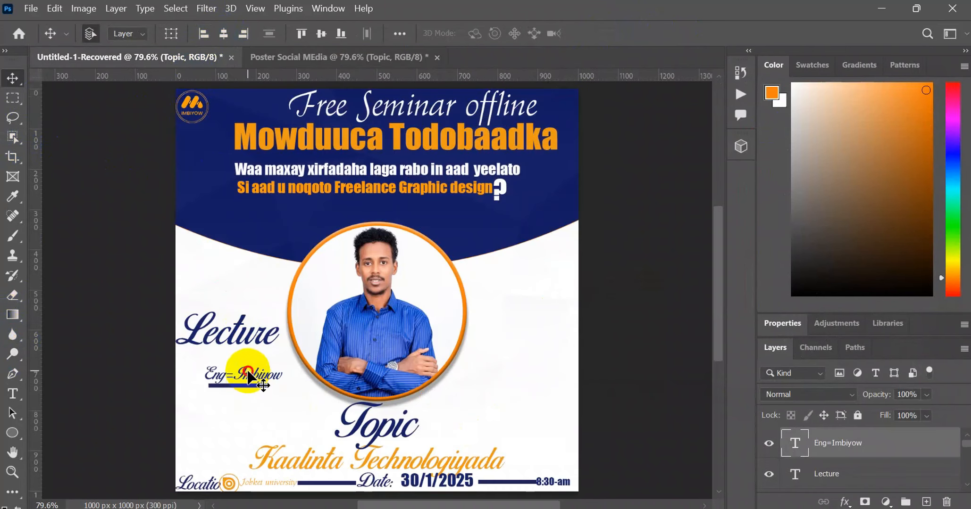
pyautogui.click(223, 370)
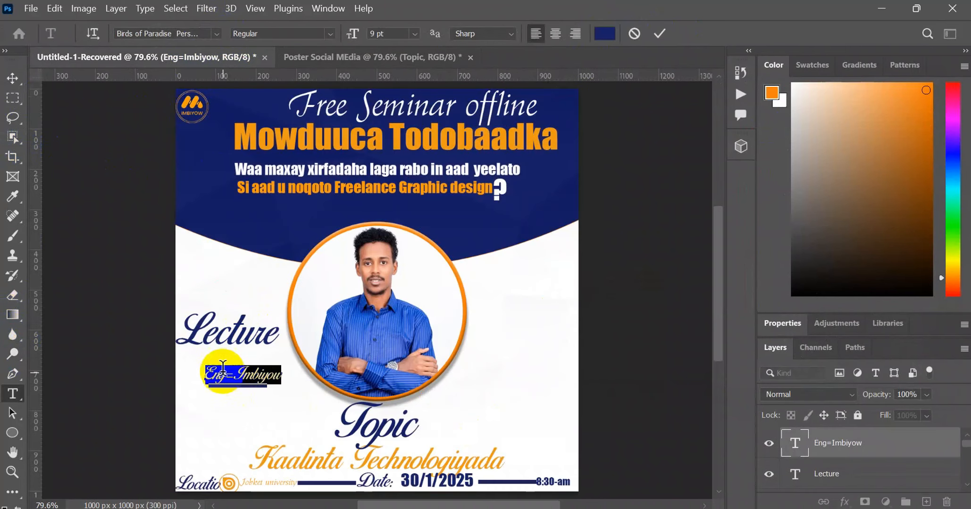
pyautogui.rightClick(222, 370)
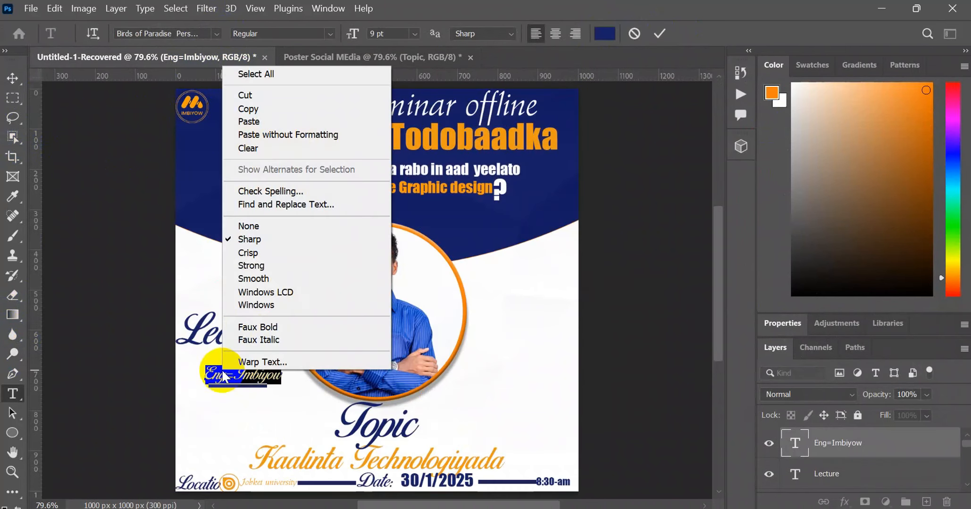
pyautogui.click(248, 373)
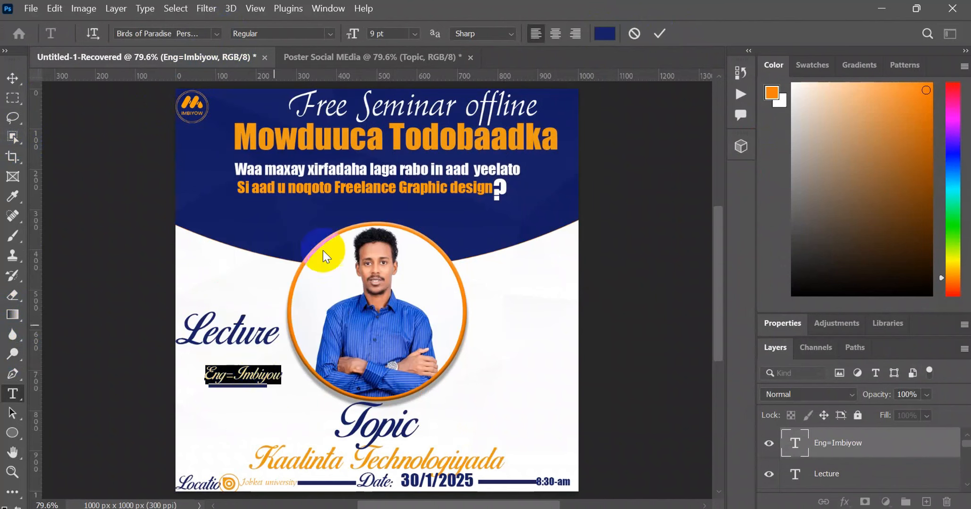
pyautogui.click(392, 56)
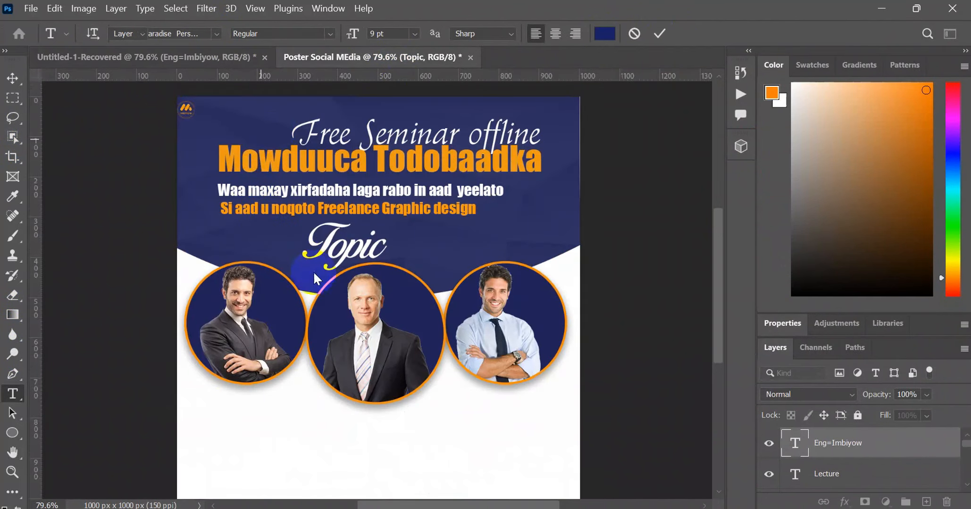
pyautogui.click(14, 387)
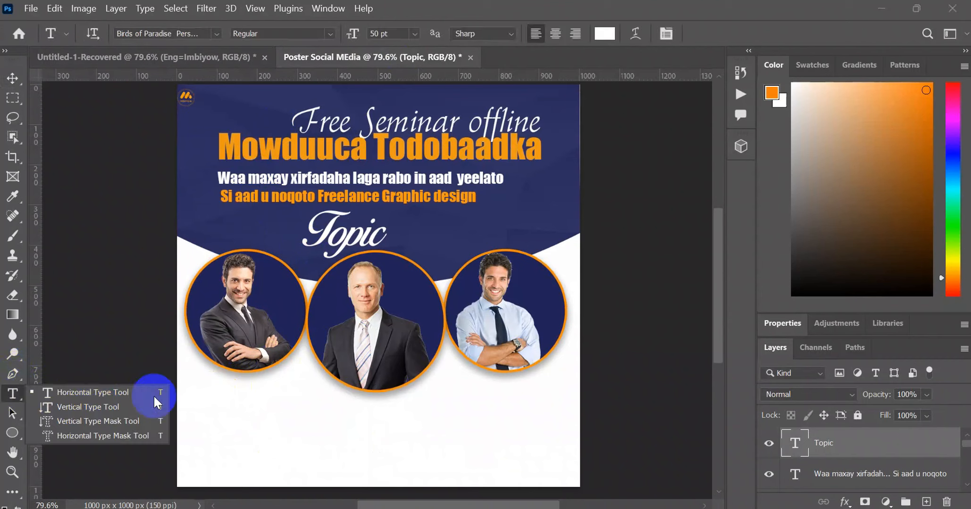
pyautogui.click(223, 381)
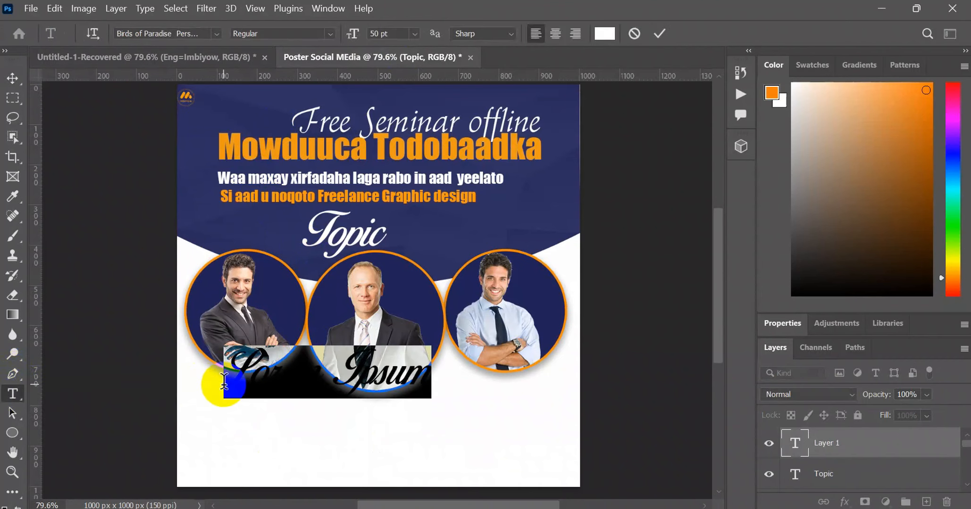
pyautogui.hotkey('ctrl', 'v')
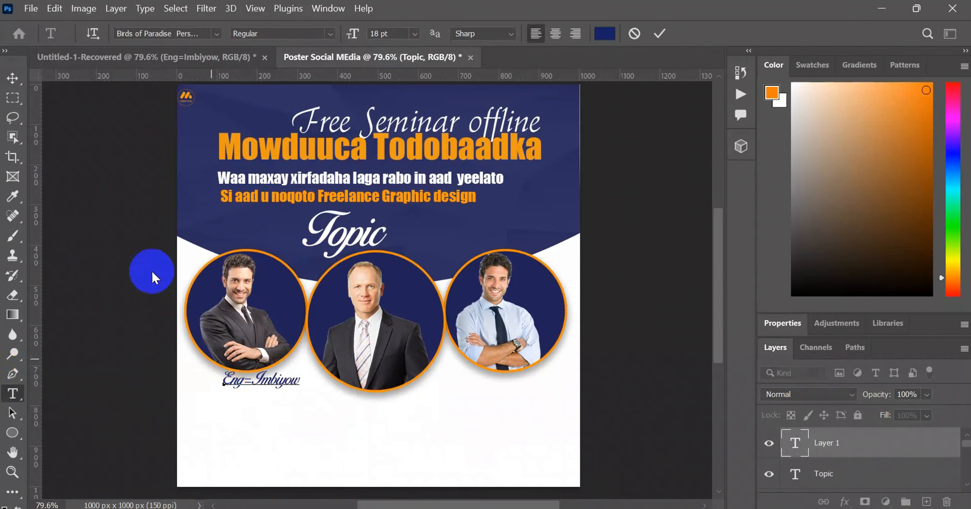
pyautogui.click(23, 84)
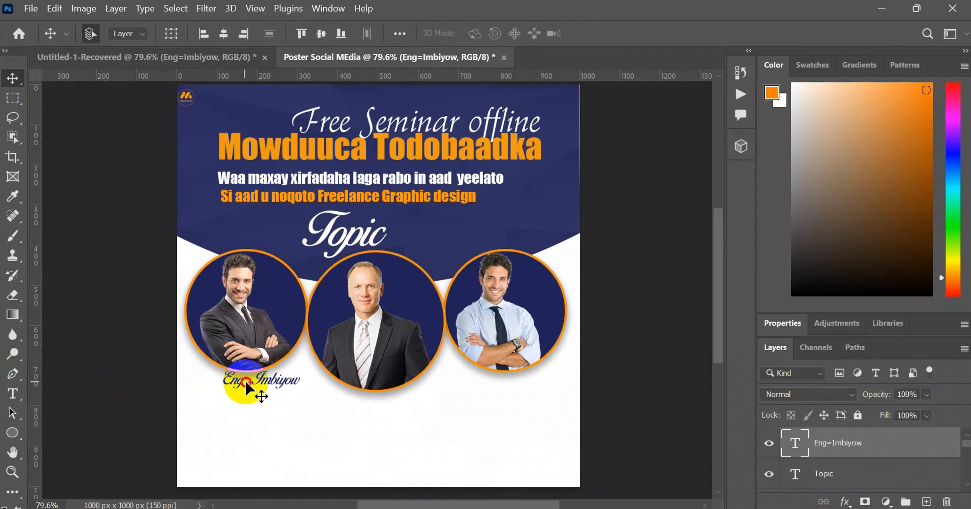
pyautogui.moveTo(247, 385); pyautogui.dragTo(231, 386)
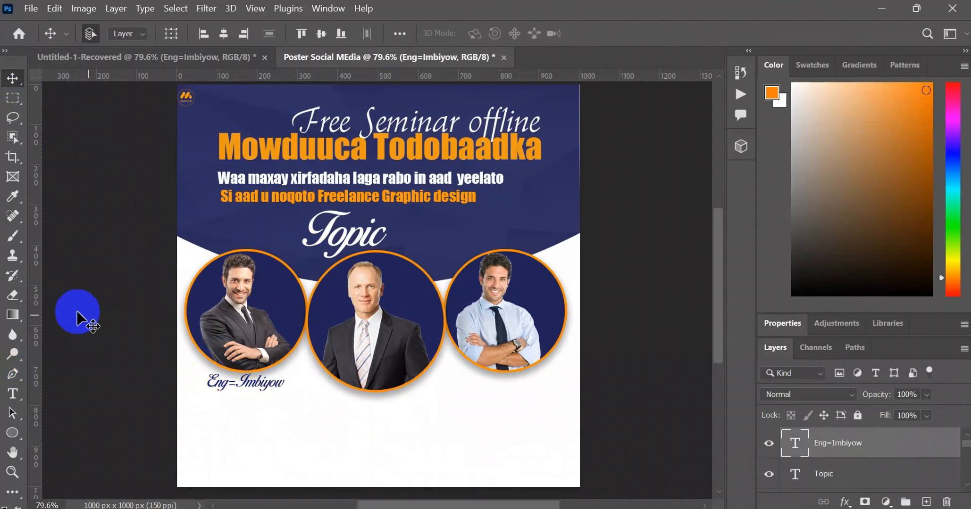
# - Add a text line "Kaaalinta technolojiyada" beneath the first speaker's name and shift it left to center it under the name
pyautogui.click(14, 393)
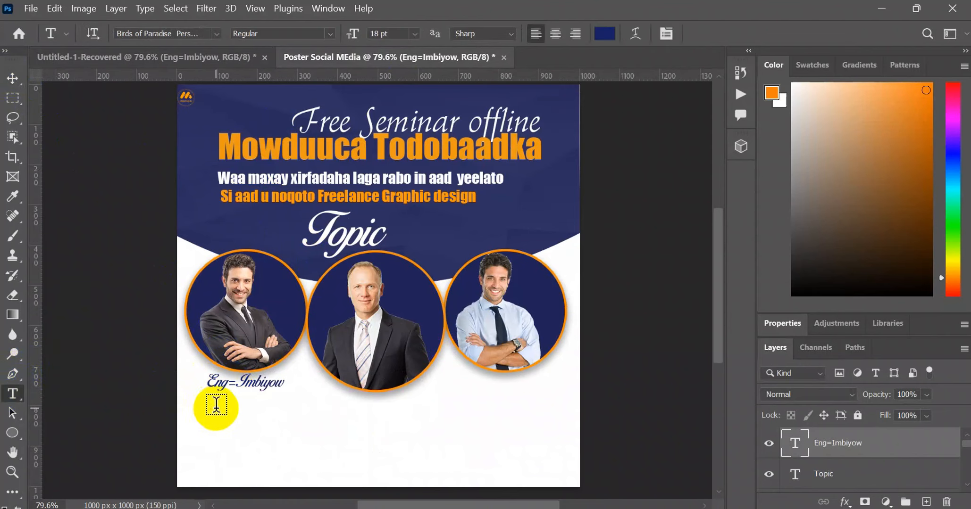
pyautogui.click(216, 404)
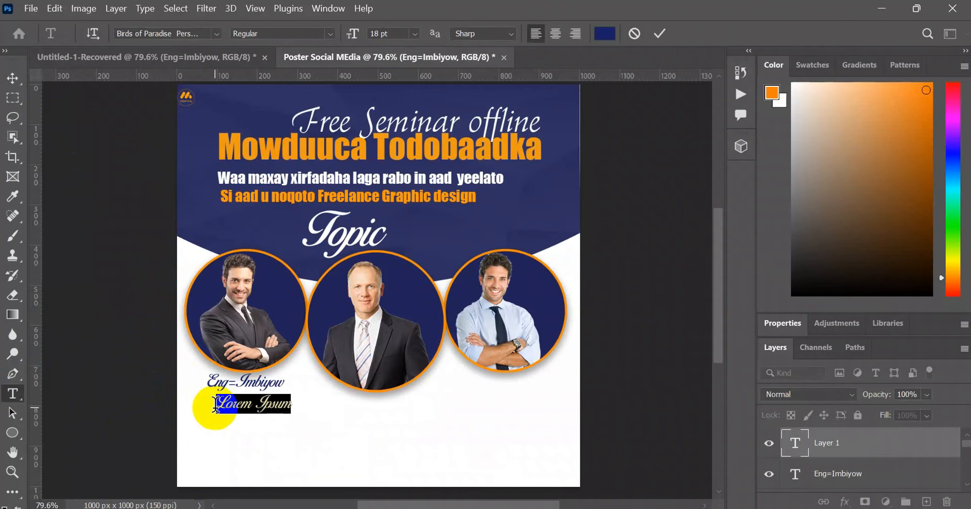
pyautogui.write('Kaalinta technolojiyada')
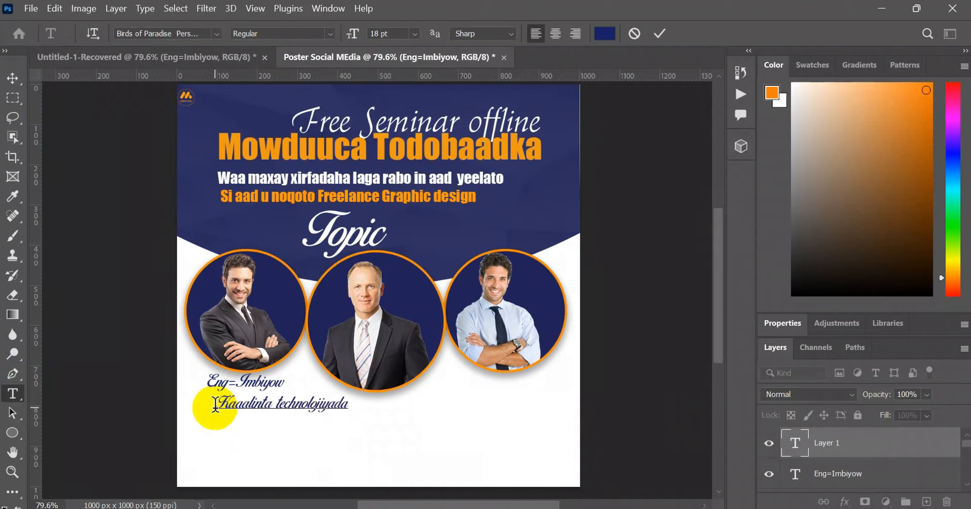
pyautogui.click(13, 78)
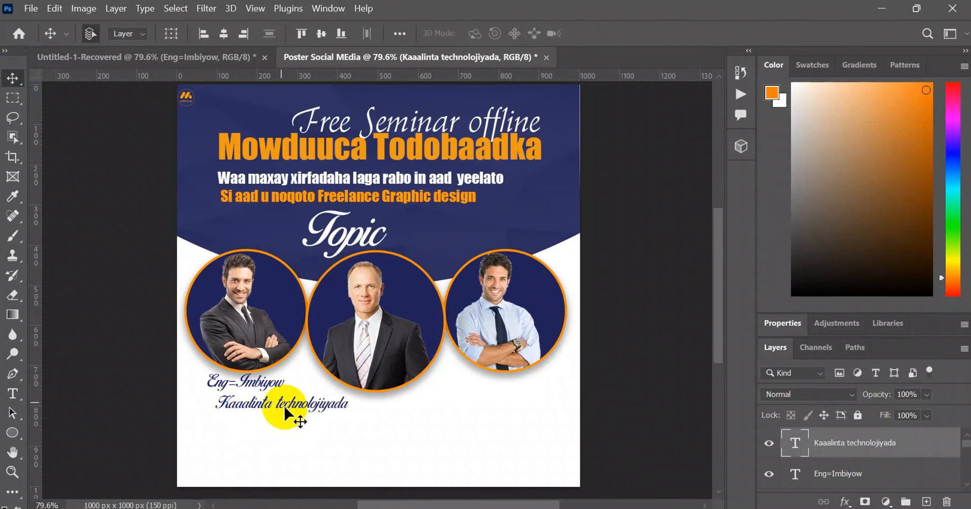
pyautogui.click(206, 36)
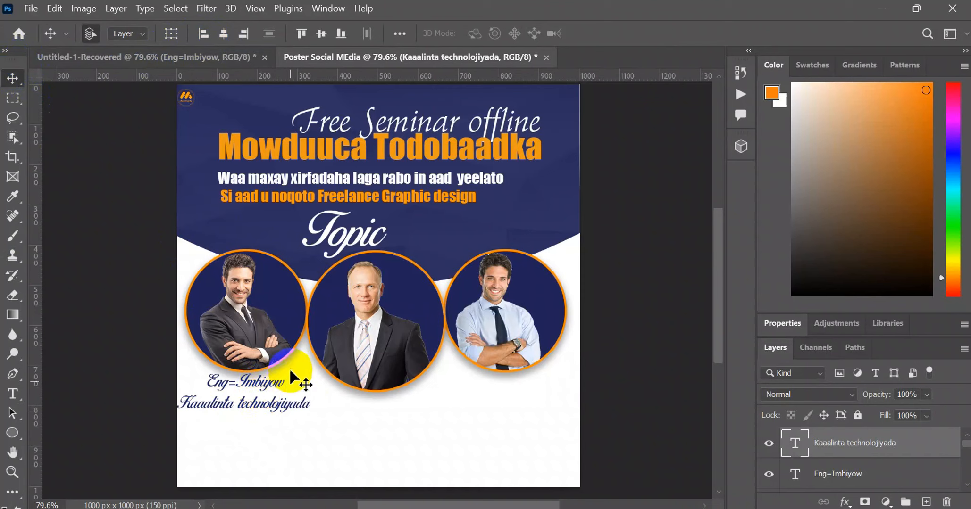
# - Duplicate the first speaker's name line below the middle portrait and replace the name after "Eng=" with the second speaker's full name
pyautogui.click(246, 383)
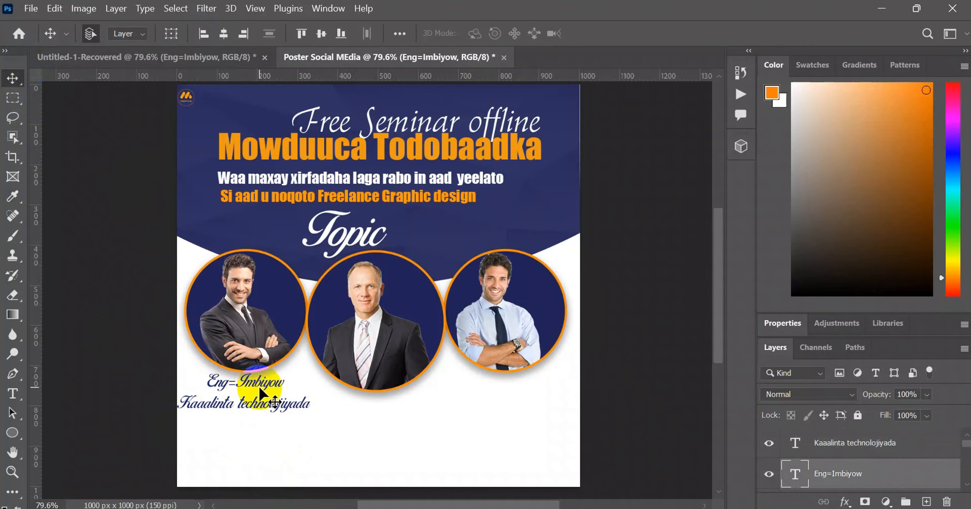
pyautogui.moveTo(259, 392); pyautogui.dragTo(388, 407)
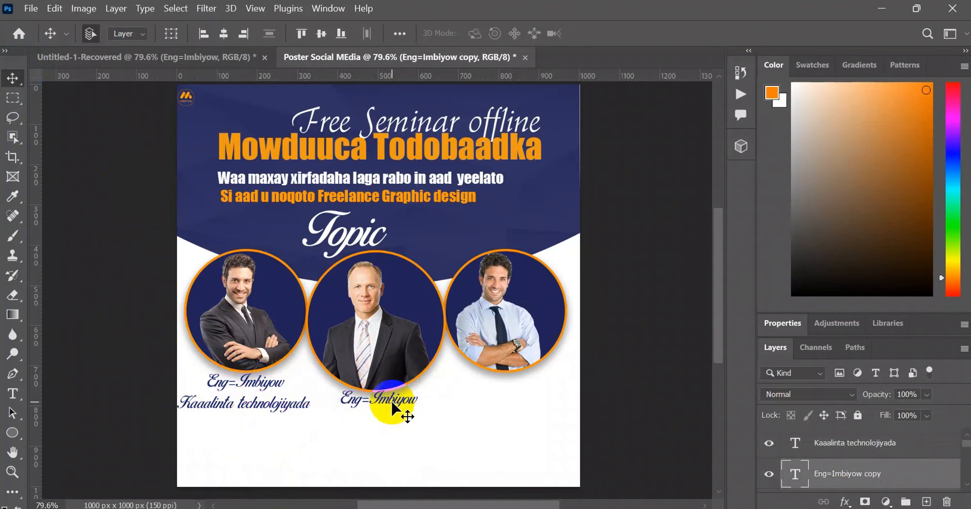
pyautogui.doubleClick(387, 401)
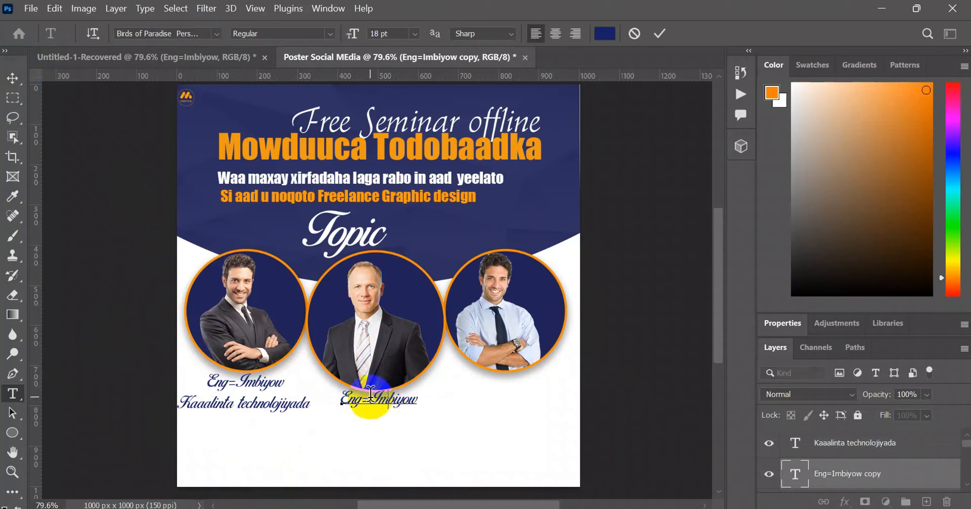
pyautogui.moveTo(378, 400); pyautogui.dragTo(425, 406)
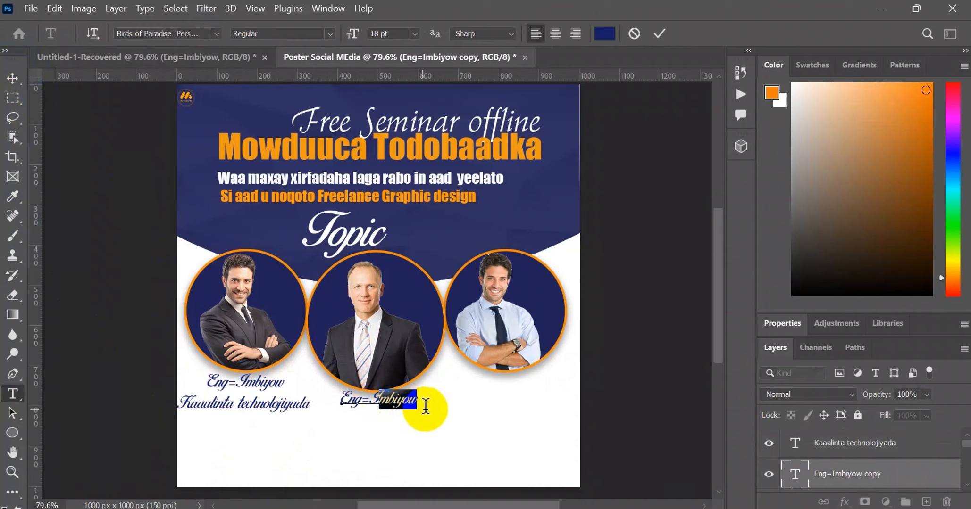
pyautogui.write('Y')
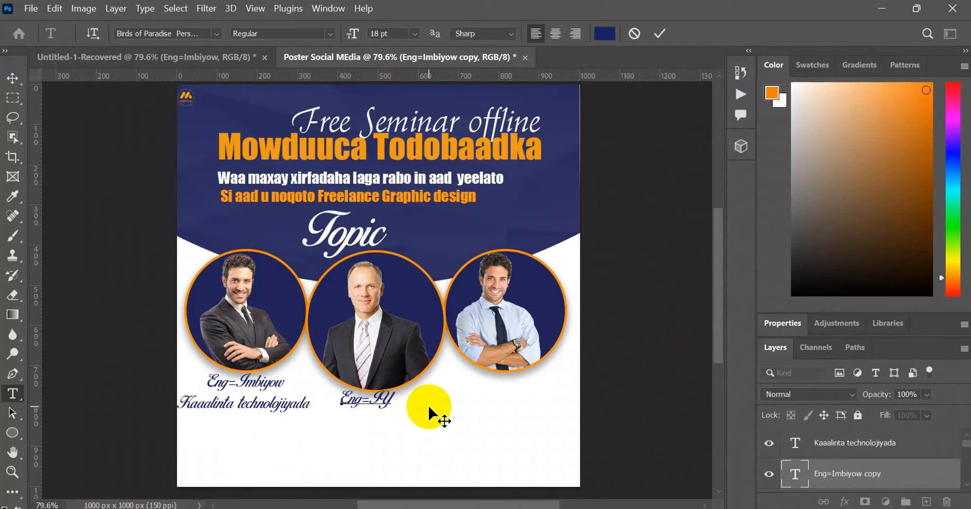
pyautogui.press('BackSpace')
pyautogui.press('BackSpace')
pyautogui.write('yU')
pyautogui.press('BackSpace')
pyautogui.press('BackSpace')
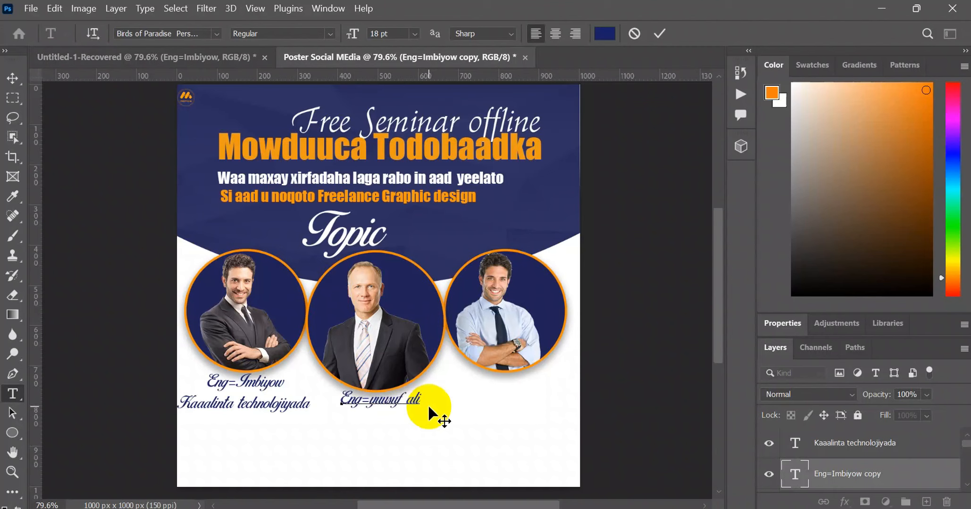
pyautogui.click(12, 78)
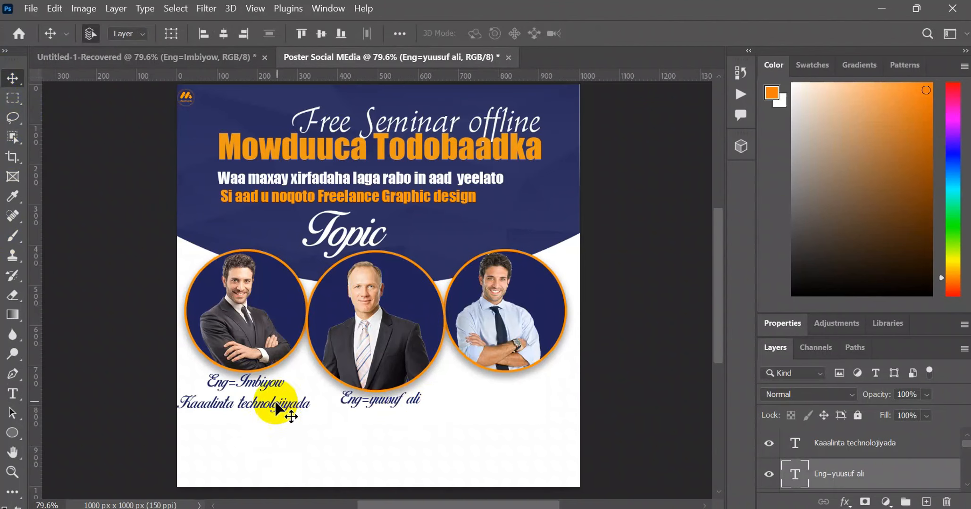
# - Duplicate the "Kaaalinta technolojiyada" line under the second speaker's name, change its text to "Suuga Shaqda" and move it slightly right
pyautogui.moveTo(277, 404); pyautogui.dragTo(400, 418)
pyautogui.doubleClick(396, 414)
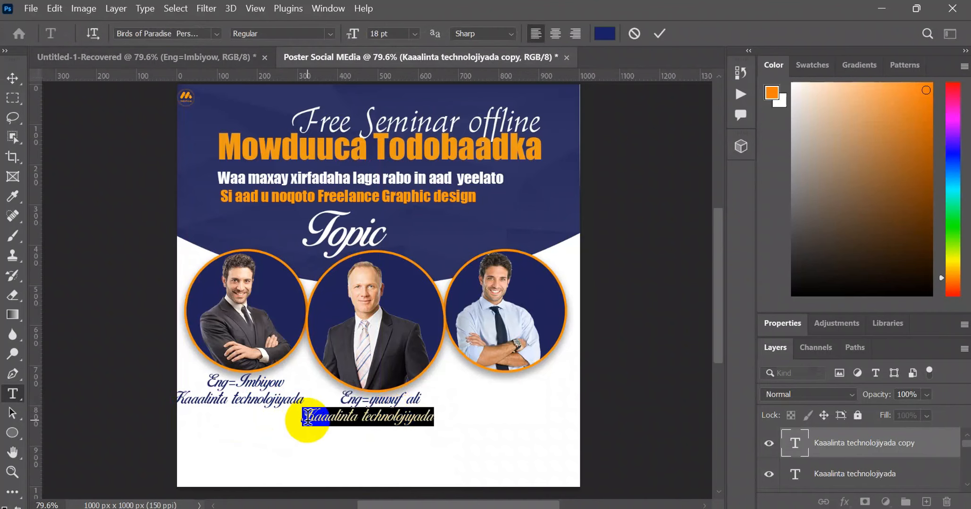
pyautogui.write('Su')
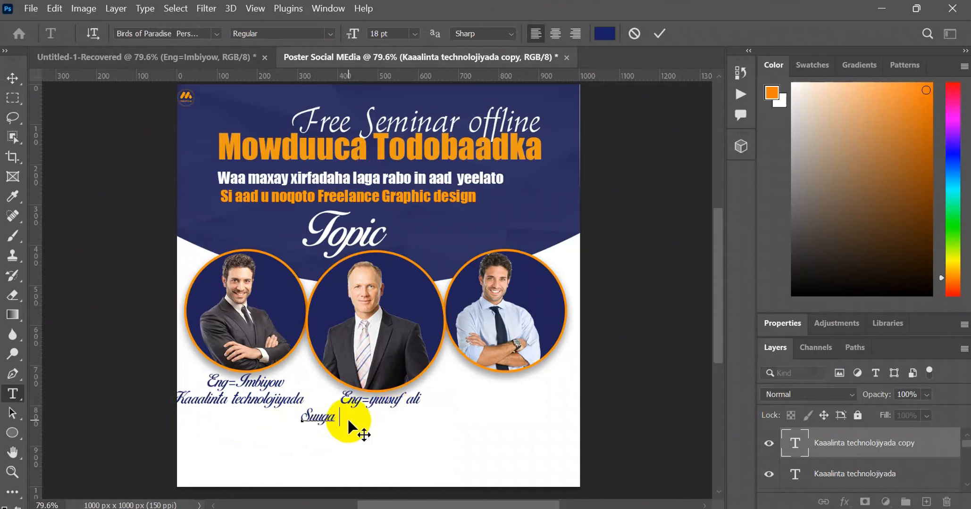
pyautogui.write('uga ')
pyautogui.write('S')
pyautogui.write('haqada')
pyautogui.click(12, 78)
pyautogui.moveTo(358, 421); pyautogui.dragTo(378, 425)
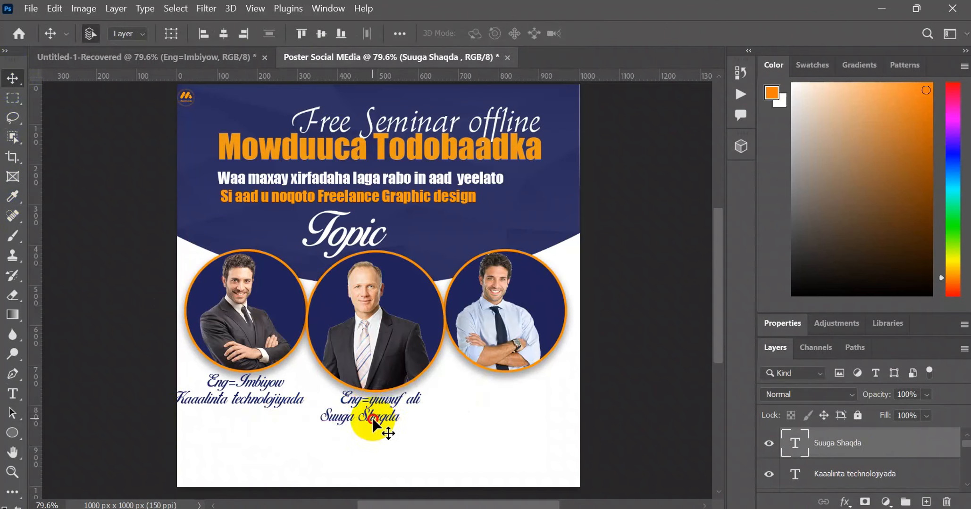
# - Recolor the "Suuga Shaqda" text to a bright orange, starting from the color sampled from the "Mowduuca Todobaadka" heading
pyautogui.doubleClick(373, 421)
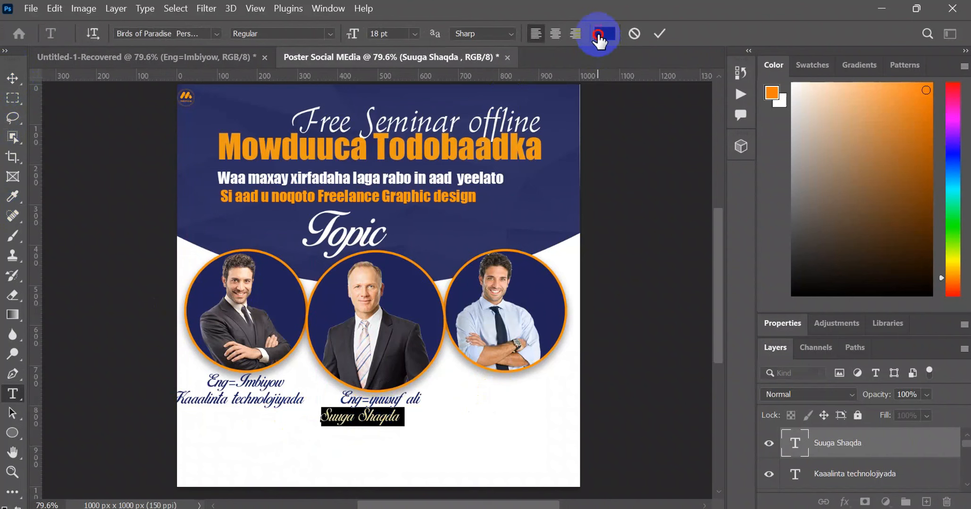
pyautogui.click(599, 35)
pyautogui.click(518, 150)
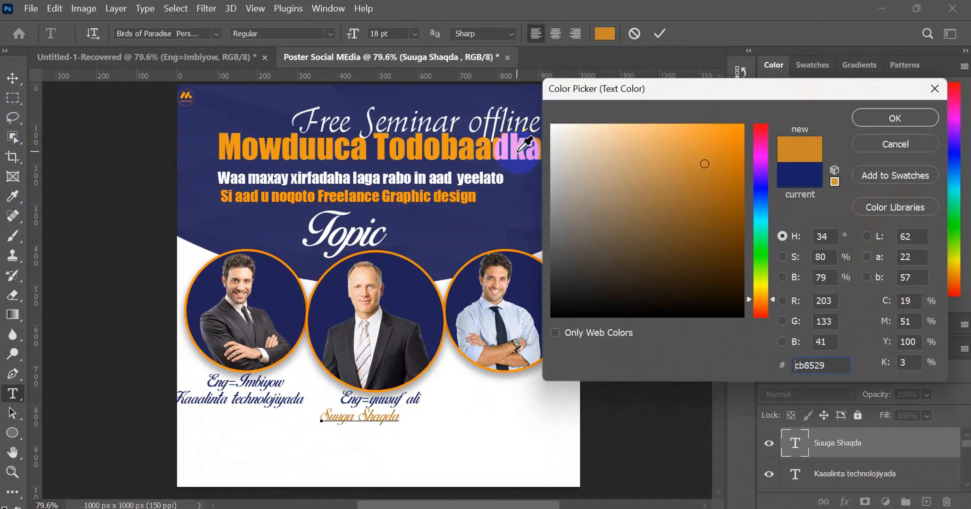
pyautogui.click(190, 96)
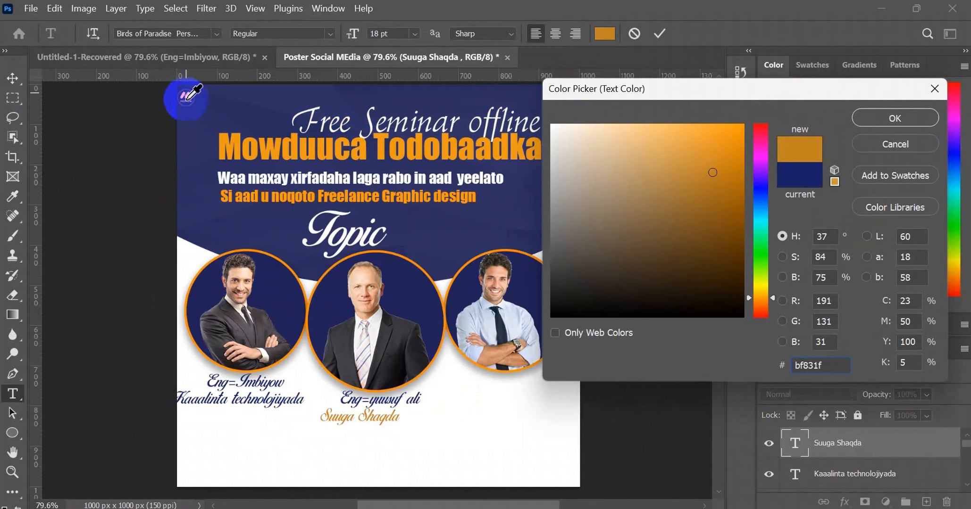
pyautogui.click(239, 137)
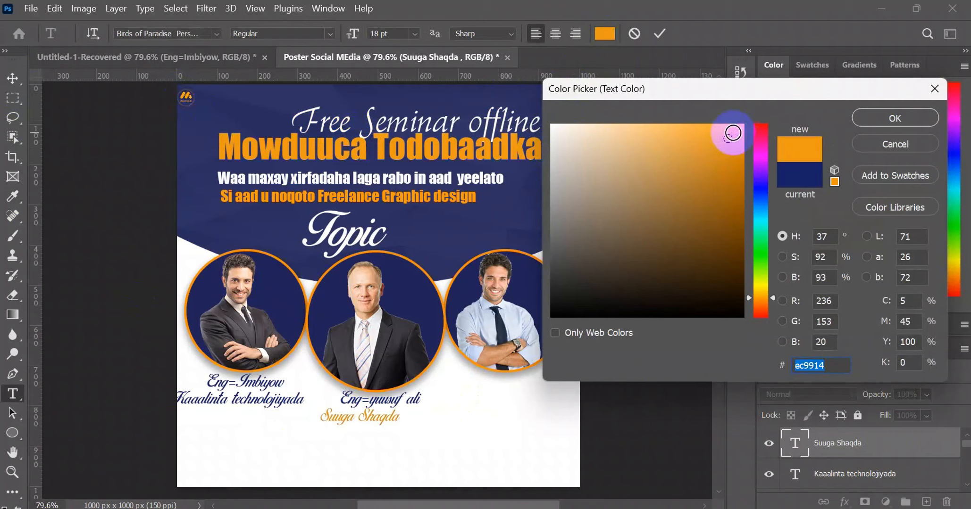
pyautogui.click(741, 134)
pyautogui.click(893, 120)
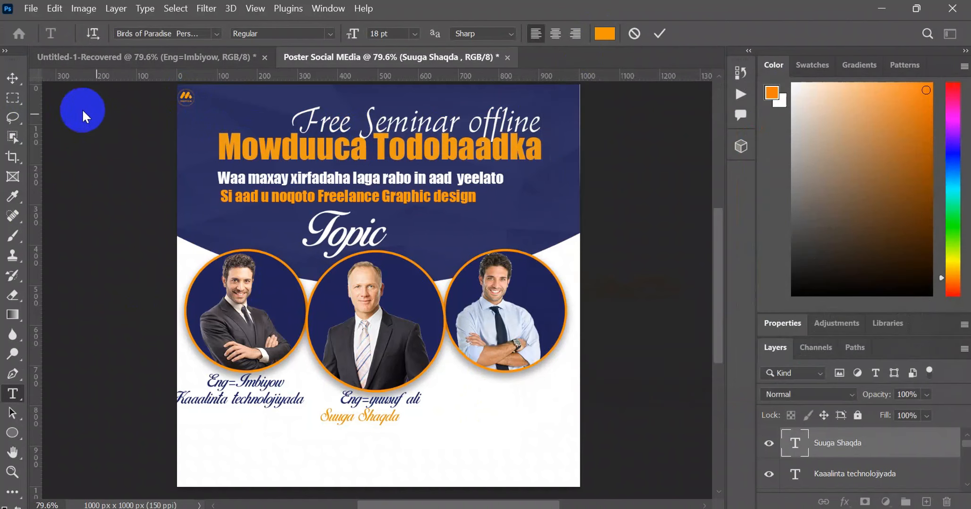
pyautogui.click(12, 77)
pyautogui.click(353, 414)
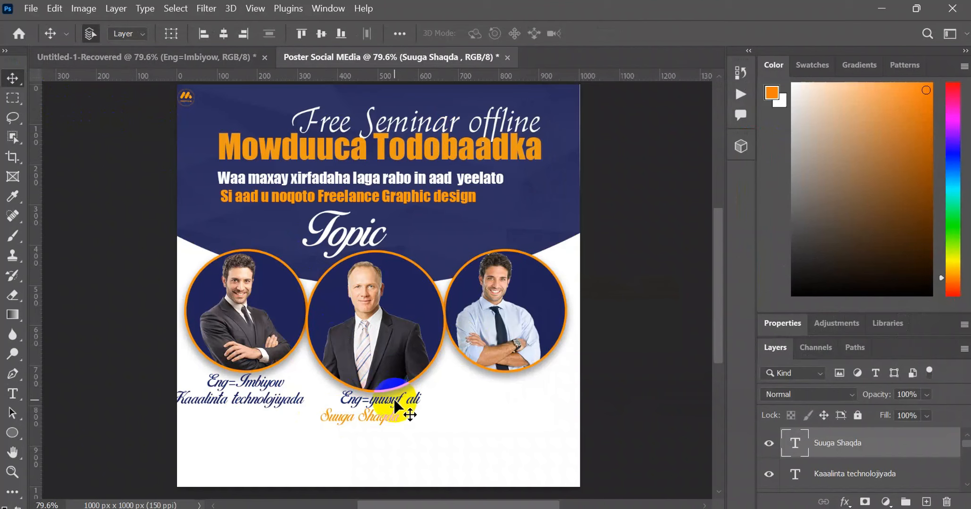
# - Duplicate the second speaker's name line below the right portrait and replace the name after "Eng=" with the third speaker's full name
pyautogui.moveTo(395, 405); pyautogui.dragTo(508, 391)
pyautogui.doubleClick(507, 387)
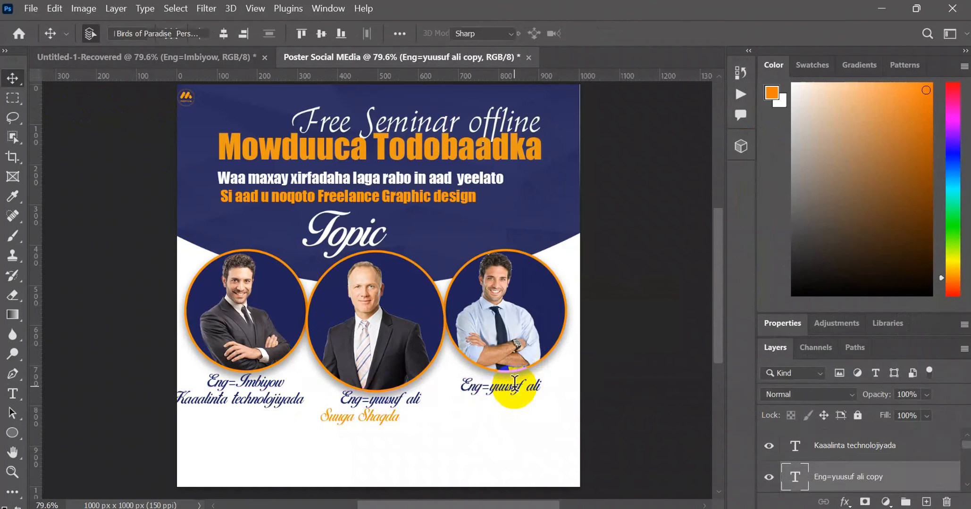
pyautogui.click(490, 387)
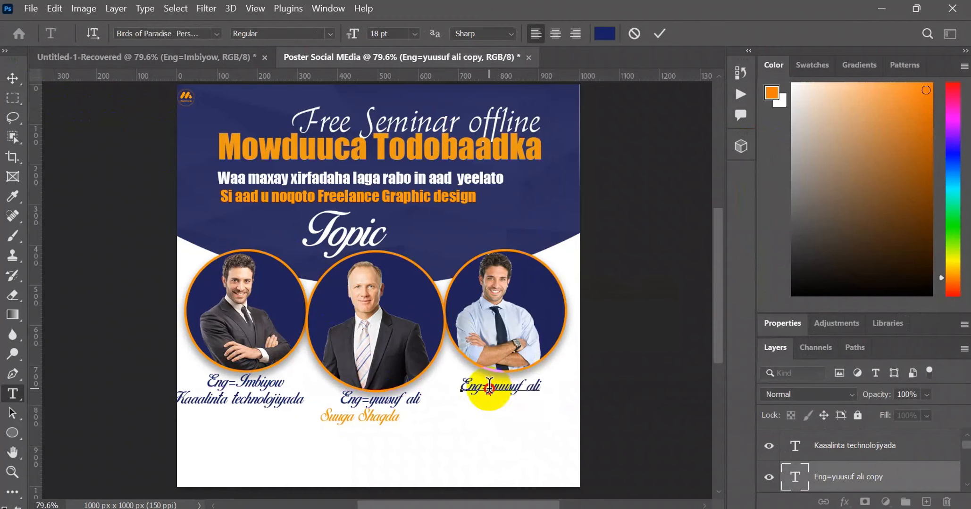
pyautogui.moveTo(490, 387); pyautogui.dragTo(543, 389)
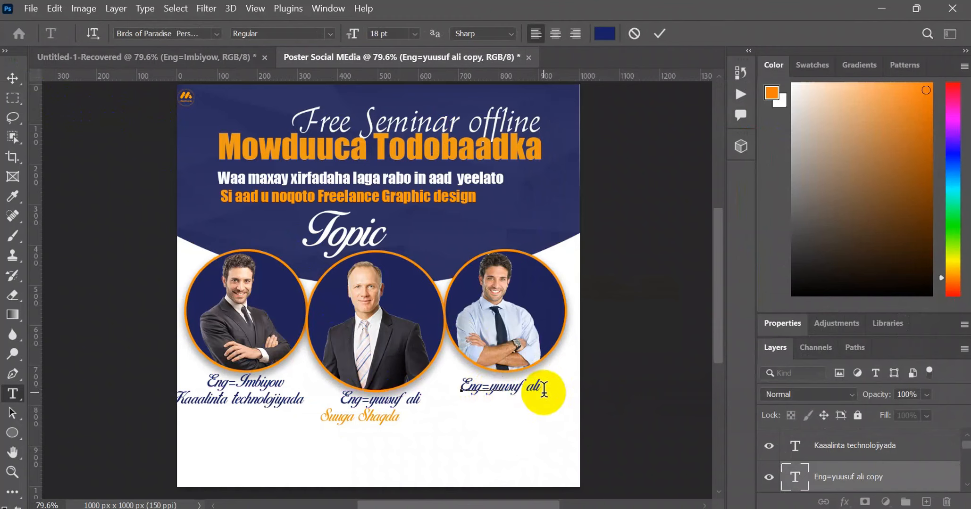
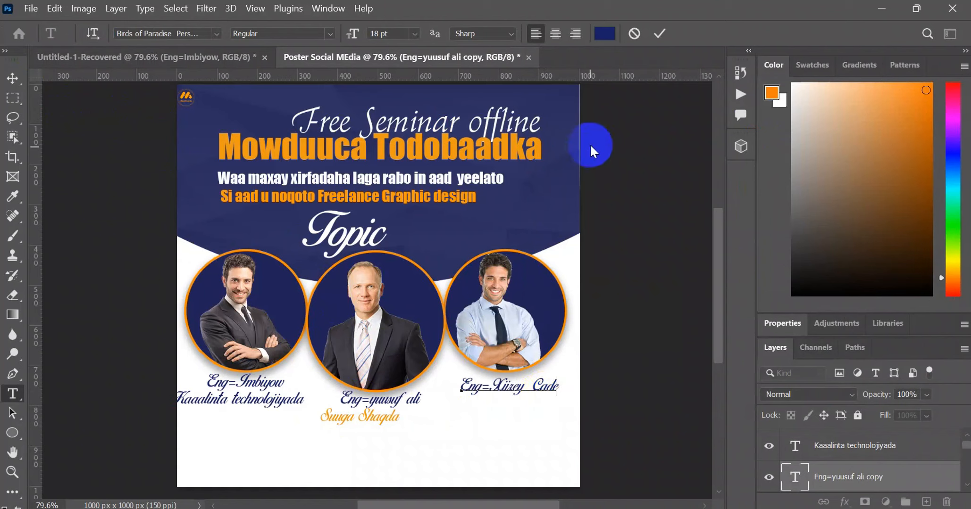
pyautogui.click(659, 33)
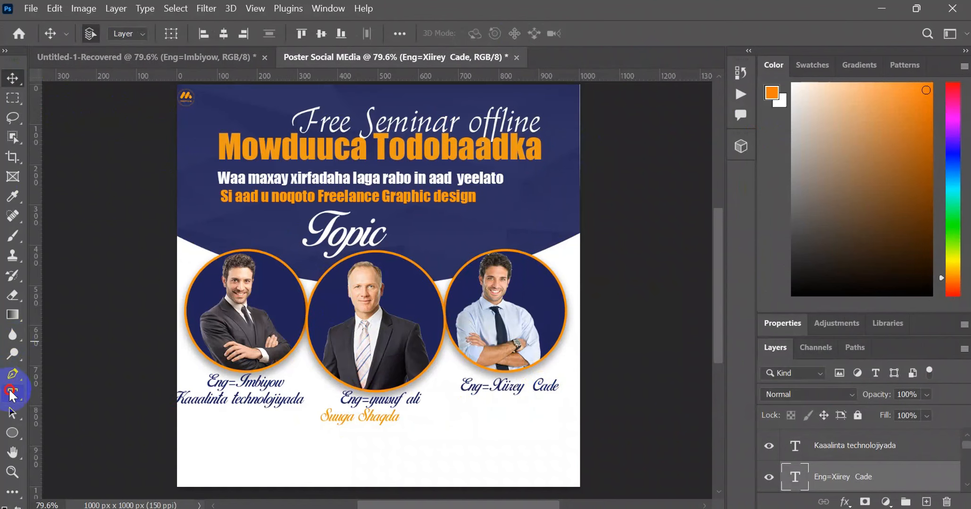
# - Duplicate the orange "Suuga Shaqda" line under the third speaker's name and change its text to "Muhiimada Graphic Design"
pyautogui.click(12, 78)
pyautogui.moveTo(352, 420); pyautogui.dragTo(495, 406)
pyautogui.doubleClick(495, 407)
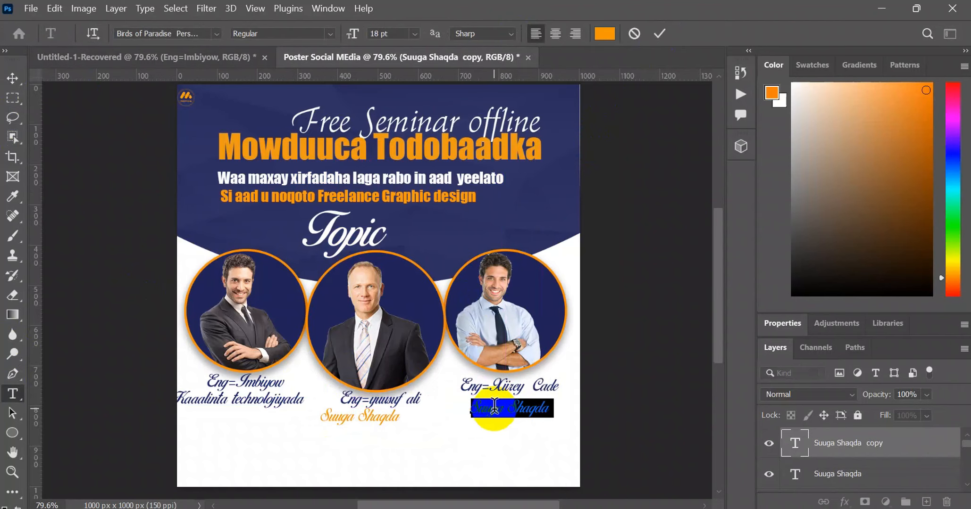
pyautogui.write('M')
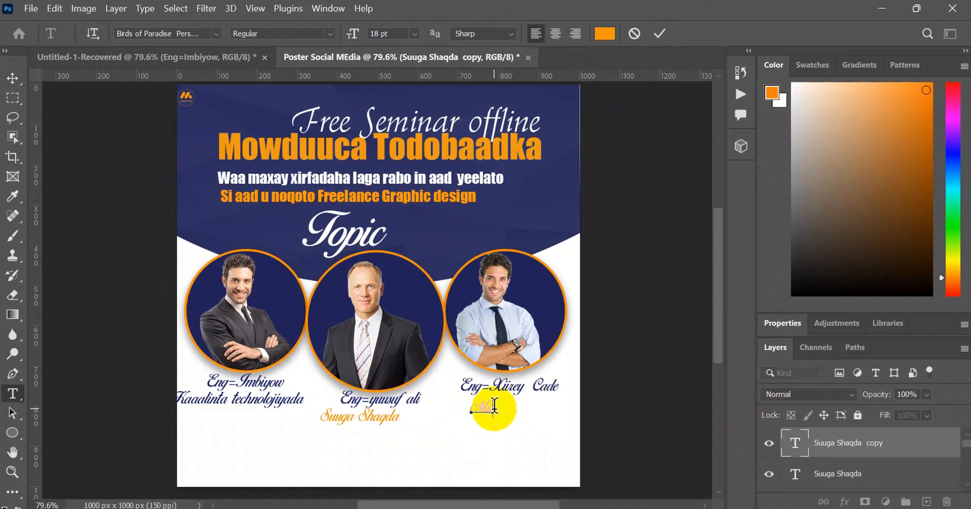
pyautogui.write('uhiimada')
pyautogui.write(' r')
pyautogui.write(' G')
pyautogui.write('ra')
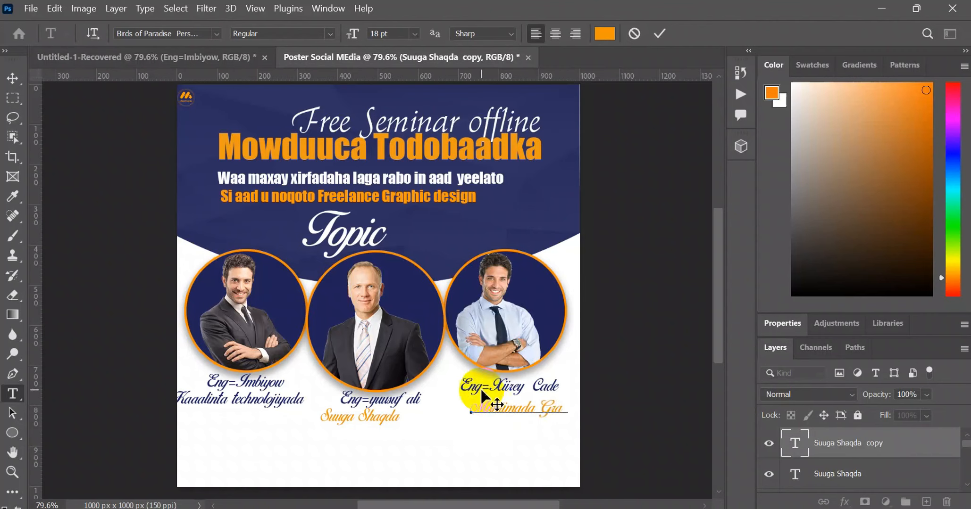
pyautogui.write('p')
pyautogui.write('hic Dign')
pyautogui.hotkey('ctrl', 'a')
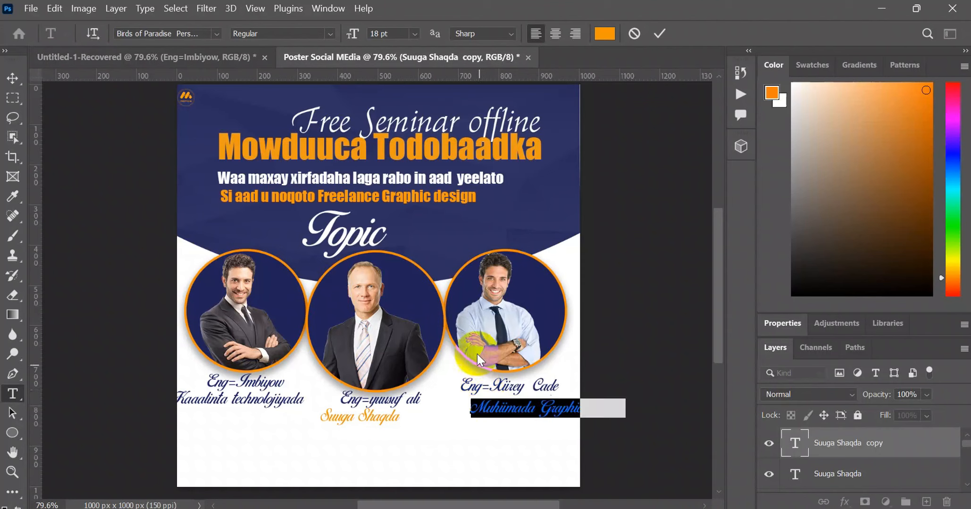
pyautogui.click(13, 78)
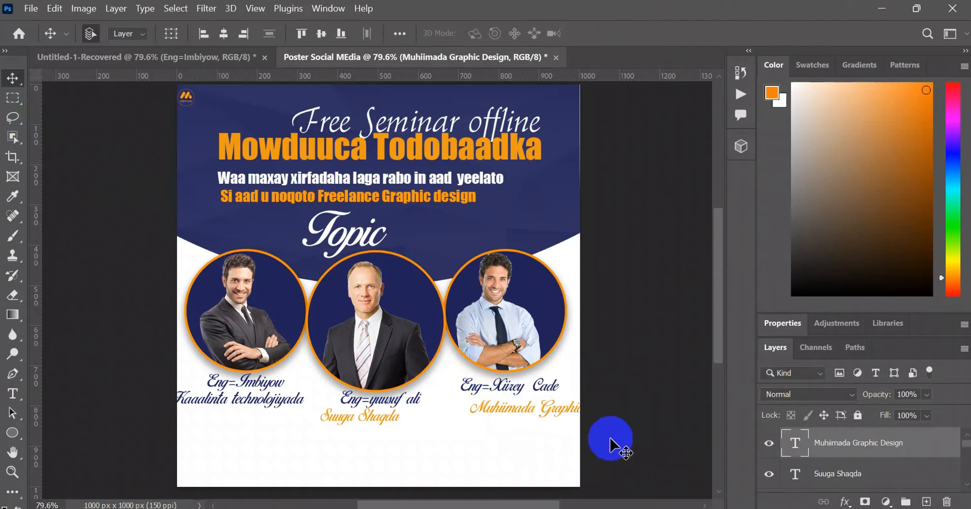
# - Reduce the "Muhiimada Graphic Design" text to 14 pt and center it under the third speaker's name
pyautogui.moveTo(544, 407); pyautogui.dragTo(506, 404)
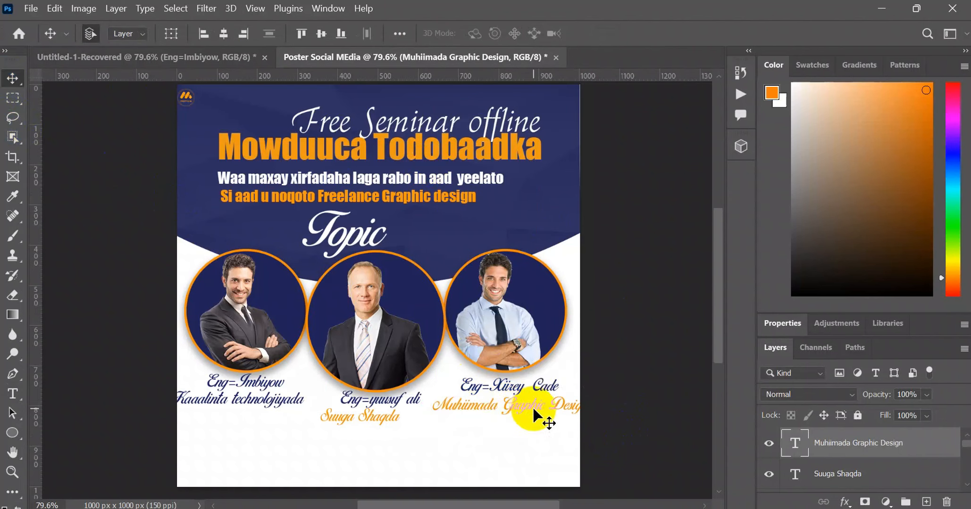
pyautogui.doubleClick(532, 406)
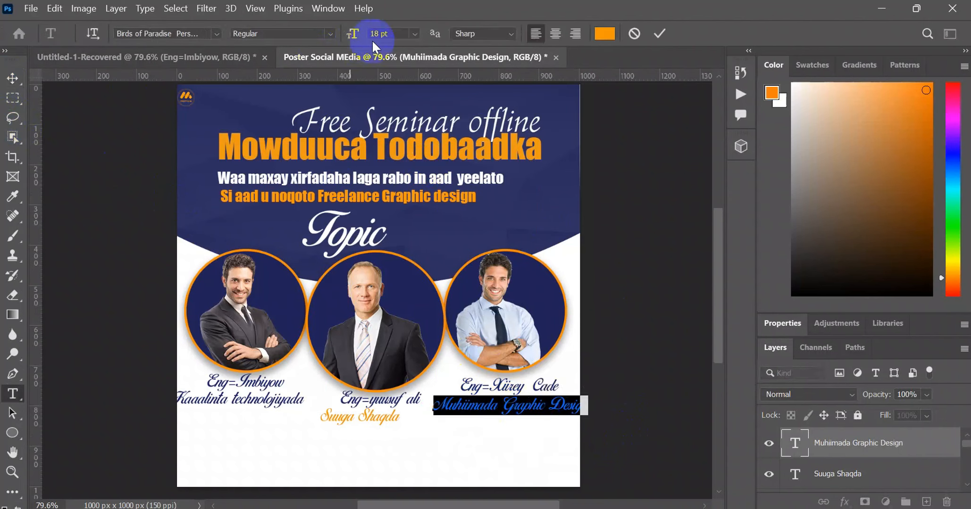
pyautogui.moveTo(363, 42); pyautogui.dragTo(355, 36)
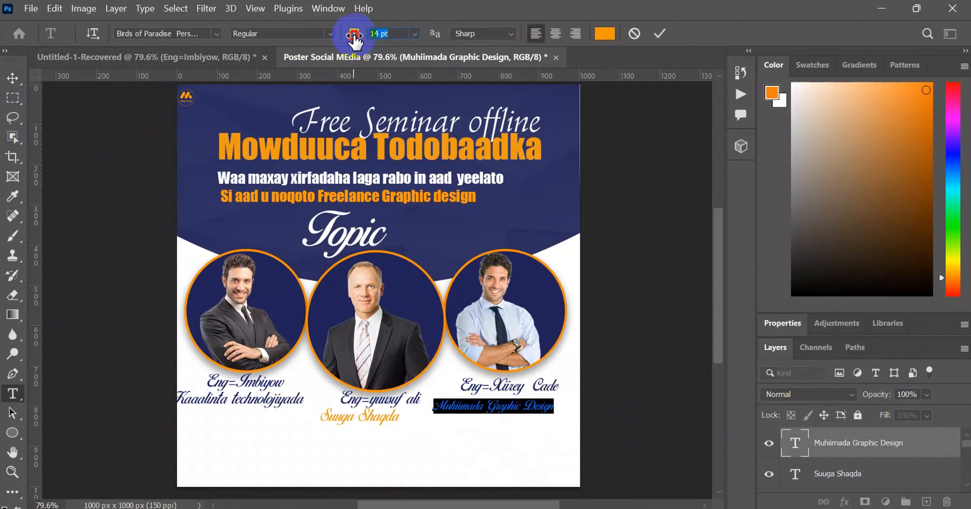
pyautogui.click(13, 78)
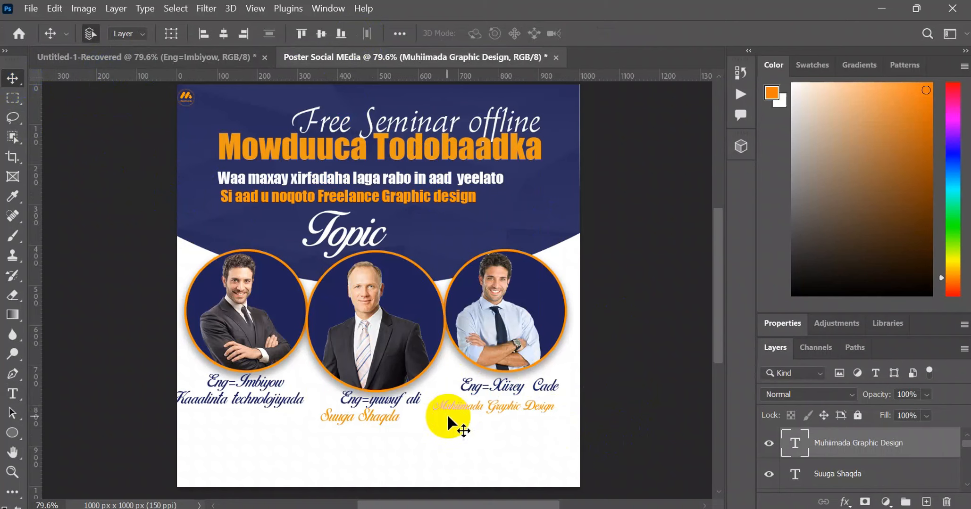
pyautogui.moveTo(470, 408); pyautogui.dragTo(487, 405)
# - Recolor the third speaker's name line to the orange ec9914 sampled from the "Mowduuca Todobaadka" heading
pyautogui.doubleClick(500, 383)
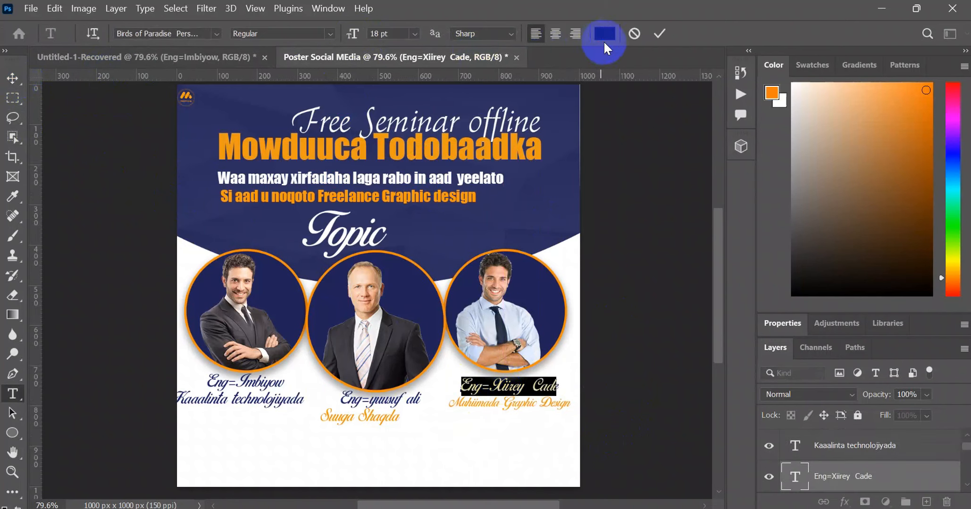
pyautogui.click(604, 42)
pyautogui.click(507, 231)
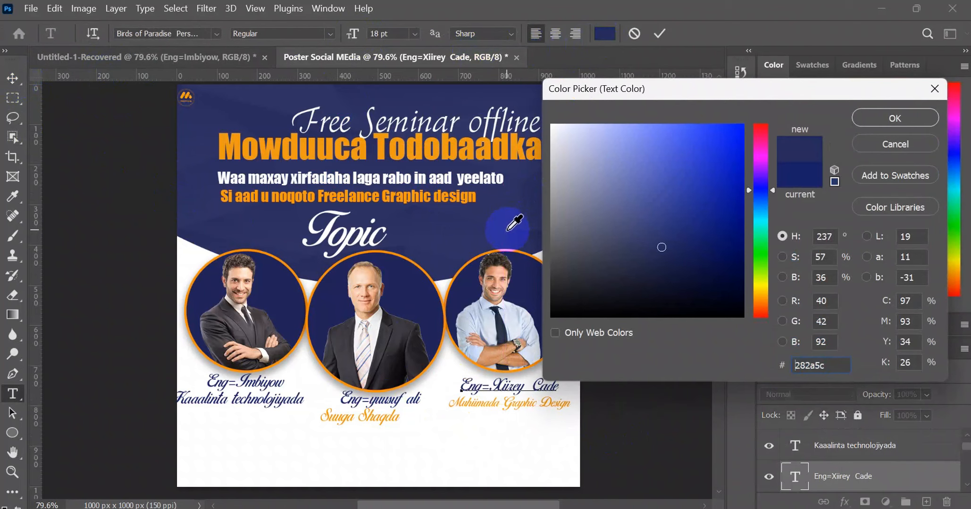
pyautogui.click(470, 151)
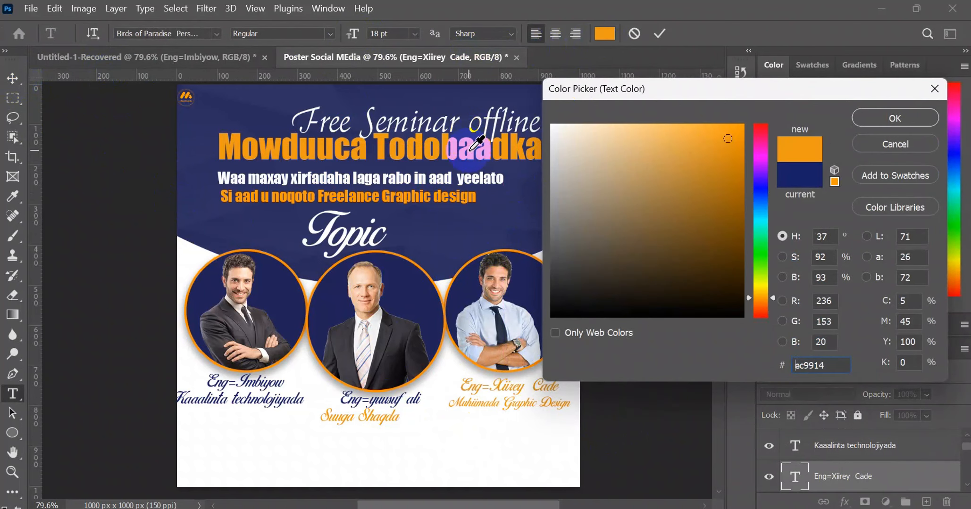
pyautogui.click(877, 119)
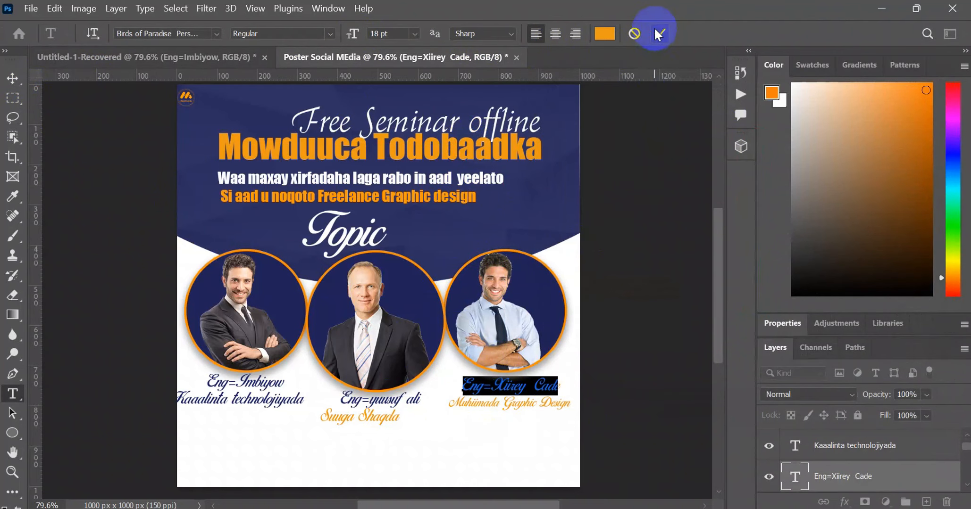
pyautogui.click(659, 33)
# - Recolor the "Muhiimada Graphic Design" text to a dark navy sampled from the poster's artwork
pyautogui.keyDown('ctrl'); pyautogui.click(492, 396); pyautogui.keyUp('ctrl')
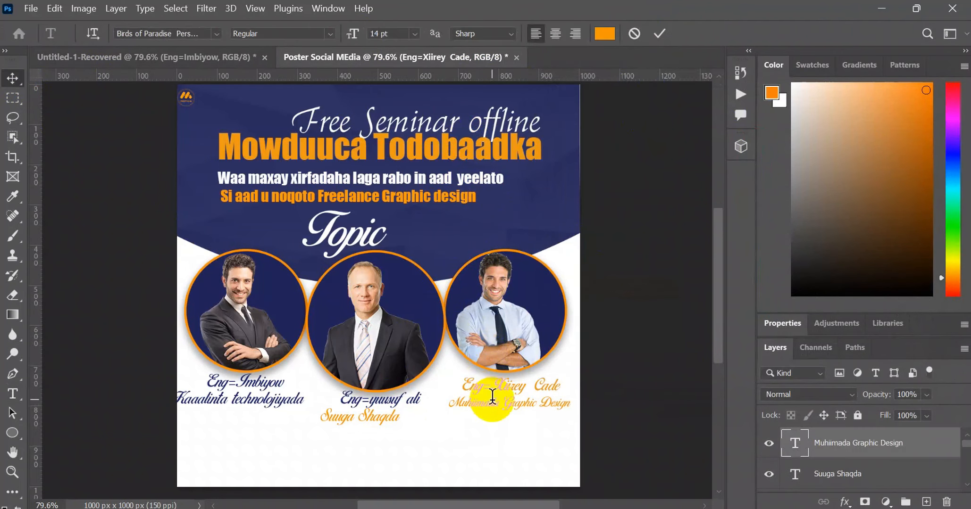
pyautogui.tripleClick(492, 396)
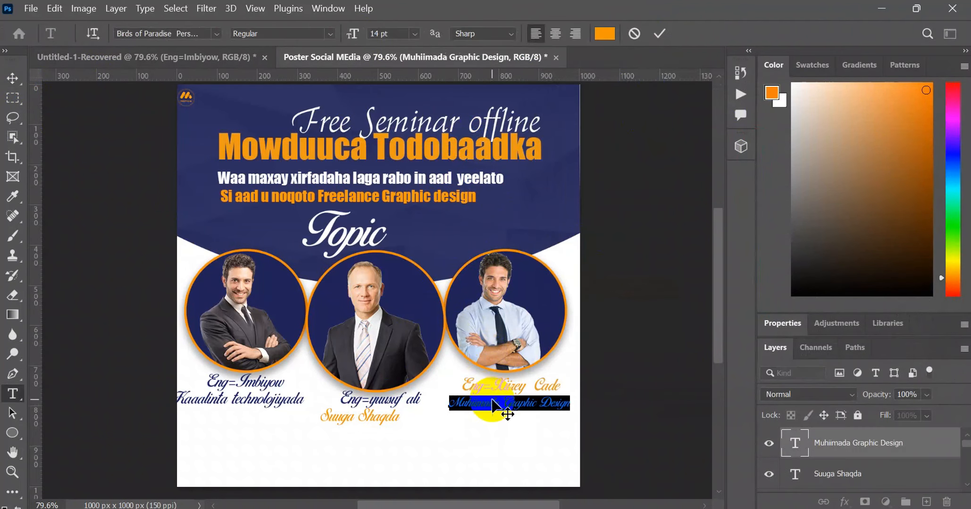
pyautogui.click(604, 34)
pyautogui.click(520, 229)
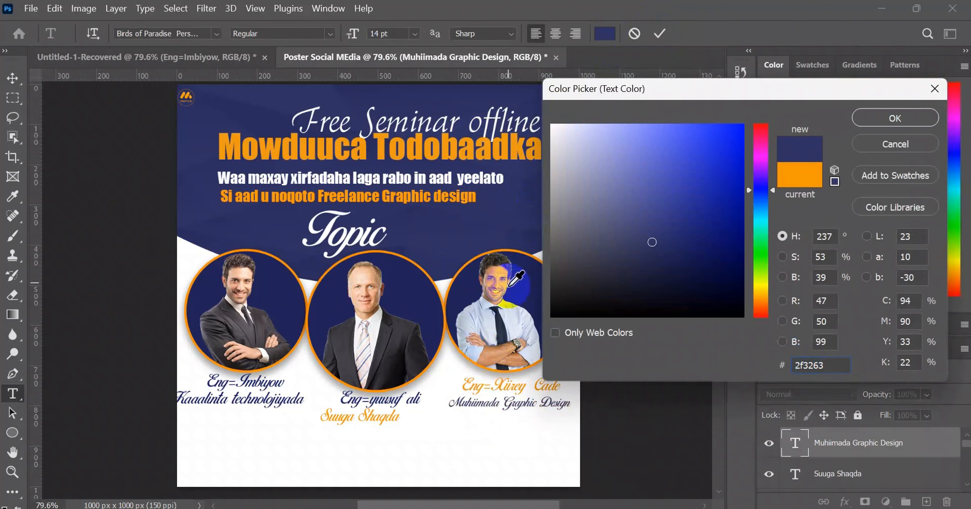
pyautogui.click(906, 118)
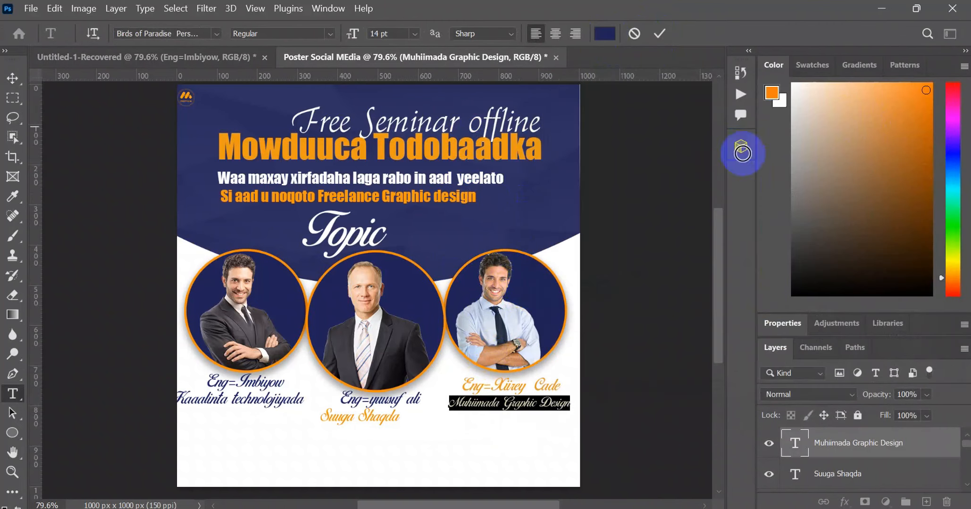
pyautogui.click(15, 79)
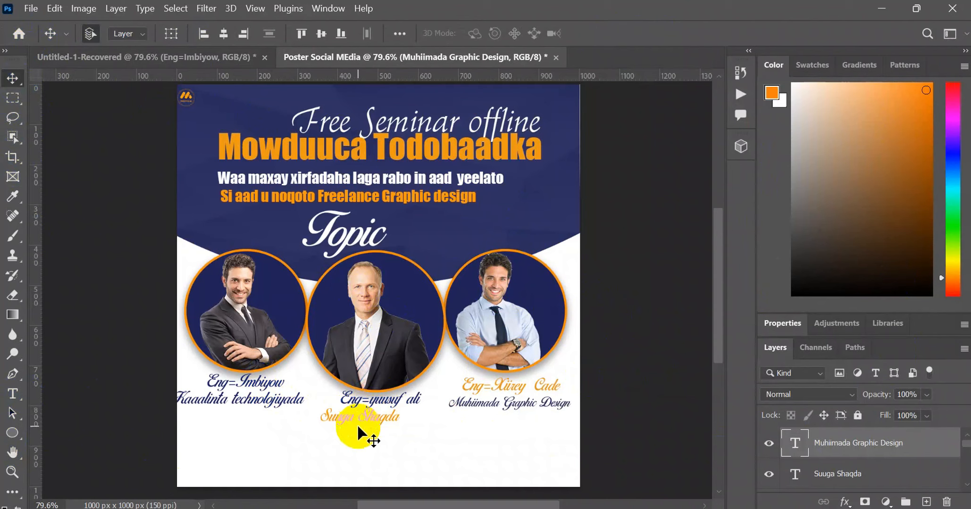
# - Center "Suuga Shaqda" under the second speaker's name, then duplicate it below the first speaker's caption and change the copy's text to "Apply Now"
pyautogui.moveTo(359, 413)
pyautogui.mouseDown()
pyautogui.moveTo(282, 448)
pyautogui.moveTo(264, 444)
pyautogui.moveTo(362, 428)
pyautogui.moveTo(346, 422)
pyautogui.moveTo(370, 410)
pyautogui.moveTo(375, 420)
pyautogui.mouseUp()
pyautogui.moveTo(373, 418); pyautogui.dragTo(211, 429)
pyautogui.doubleClick(212, 428)
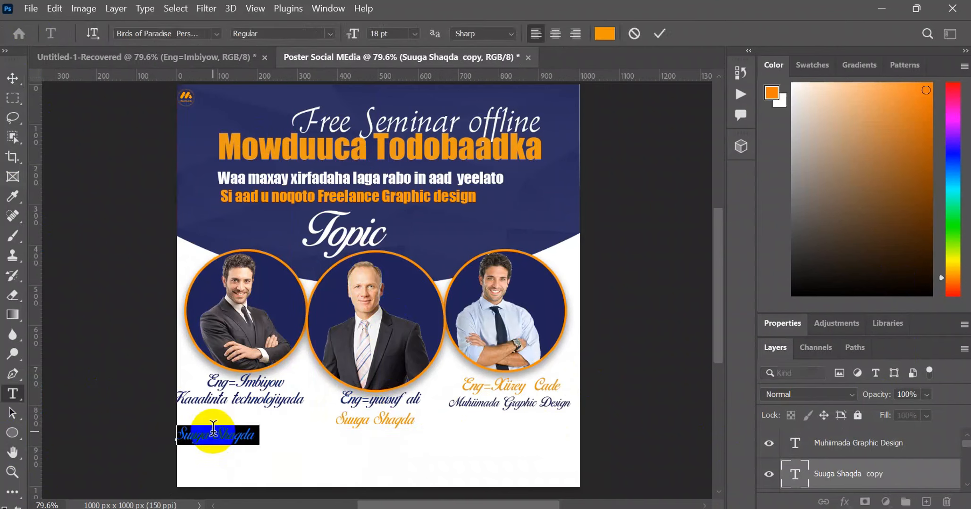
pyautogui.write('E')
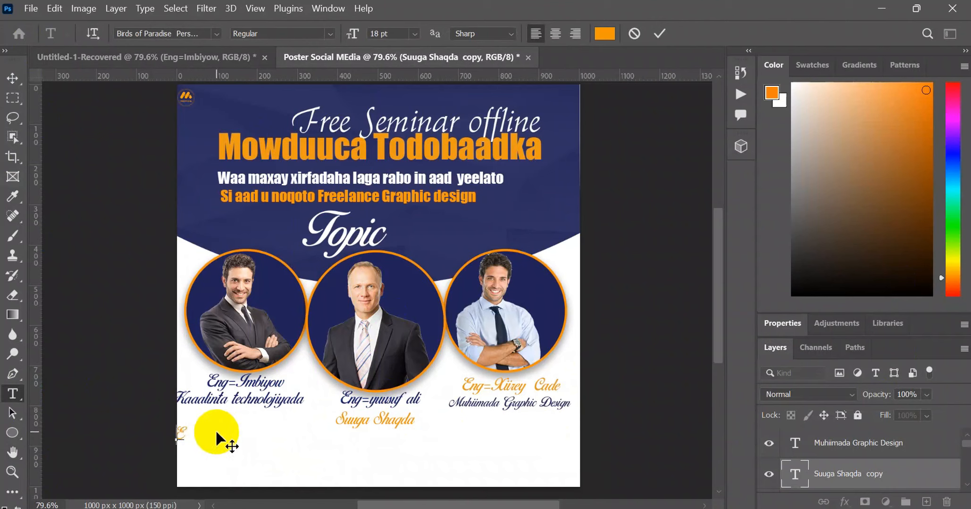
pyautogui.press('BackSpace')
pyautogui.write('Apply Now')
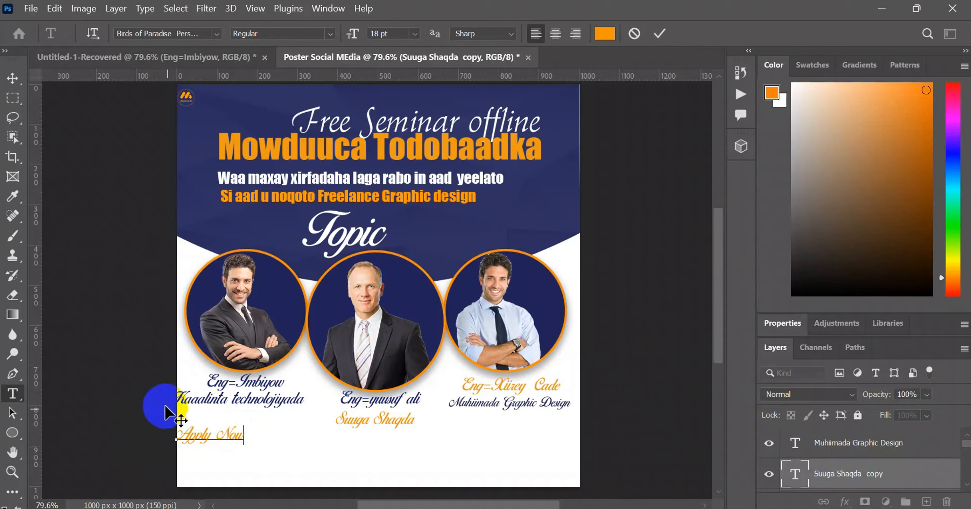
pyautogui.click(13, 78)
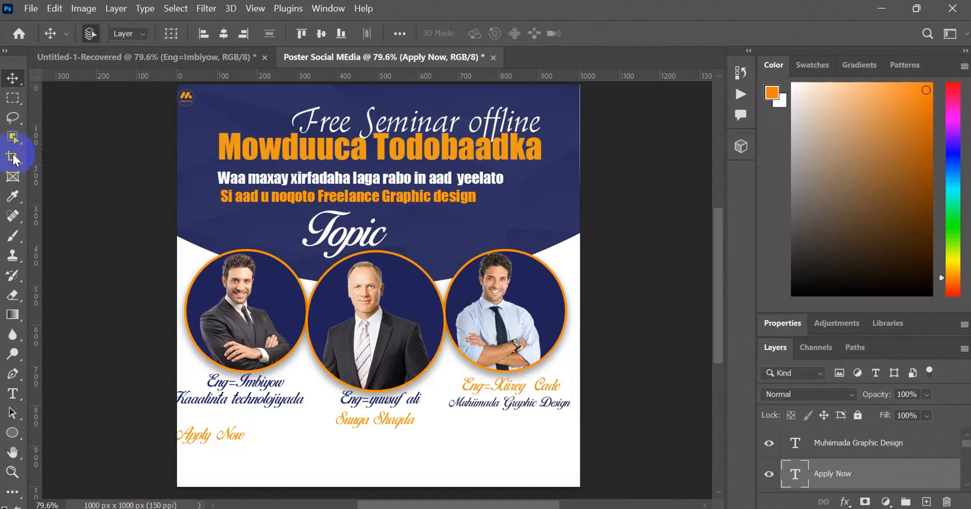
# - Draw a navy rectangle about 97 x 24 px and place it in the poster's bottom-left corner at about X 4, Y 976 px
pyautogui.click(22, 435)
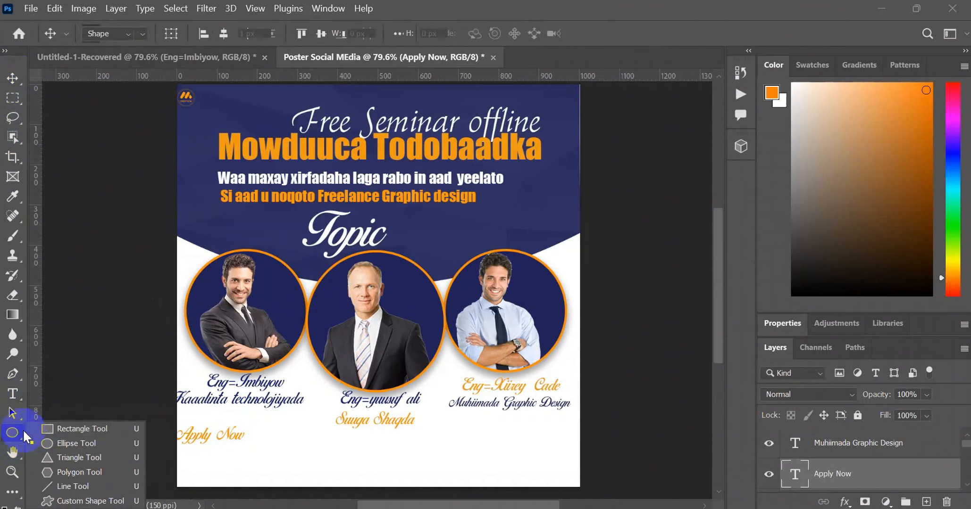
pyautogui.click(56, 429)
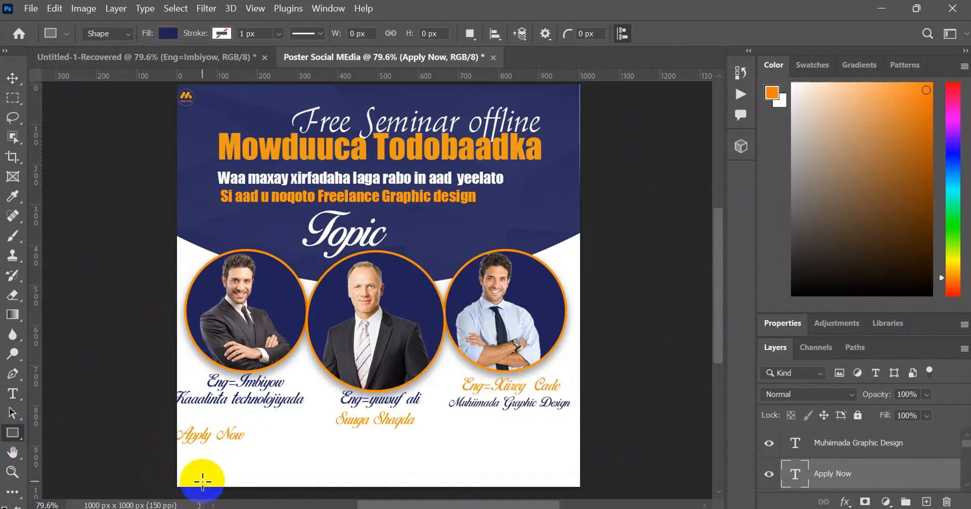
pyautogui.moveTo(162, 469); pyautogui.dragTo(200, 475)
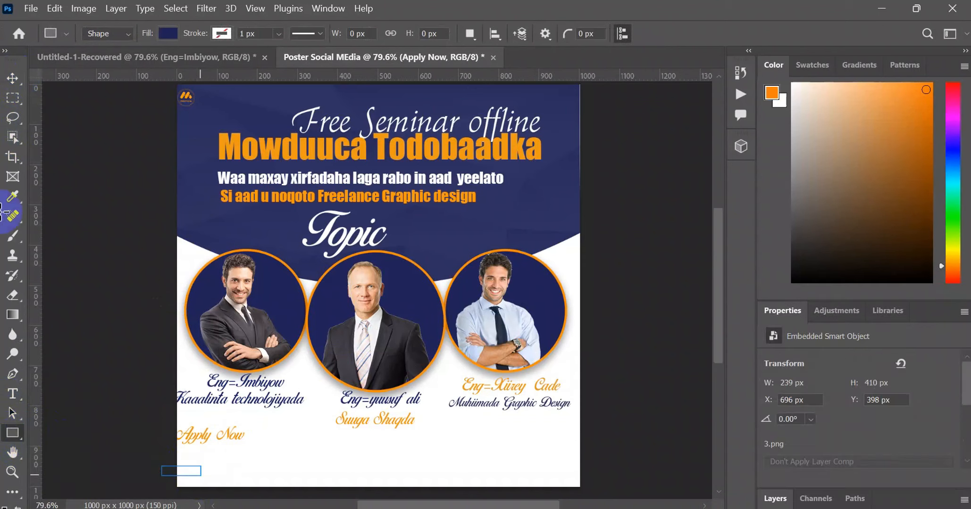
pyautogui.click(14, 78)
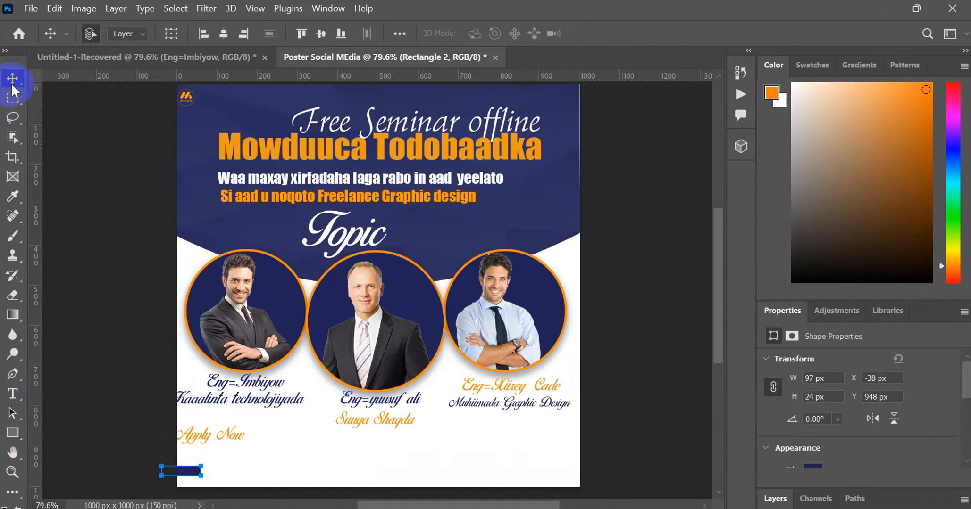
pyautogui.click(126, 151)
pyautogui.click(170, 454)
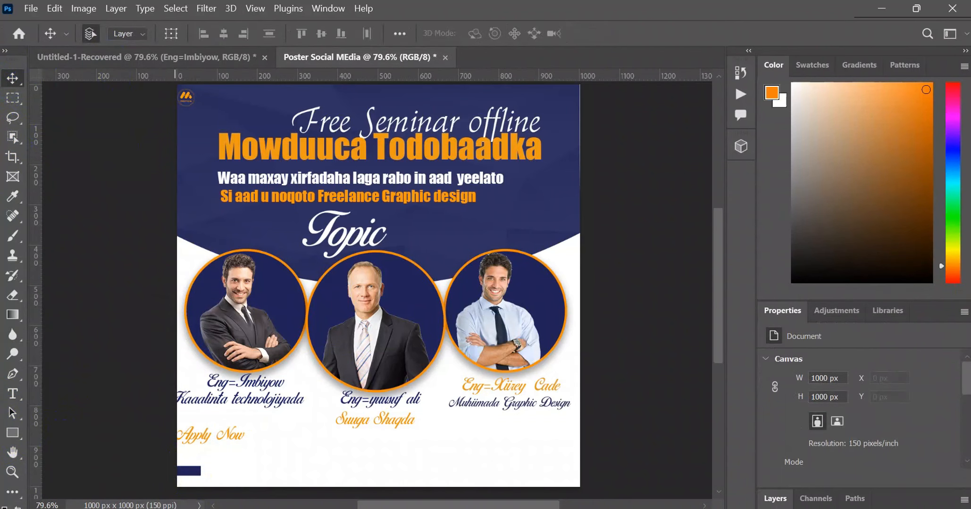
pyautogui.moveTo(192, 475); pyautogui.dragTo(209, 478)
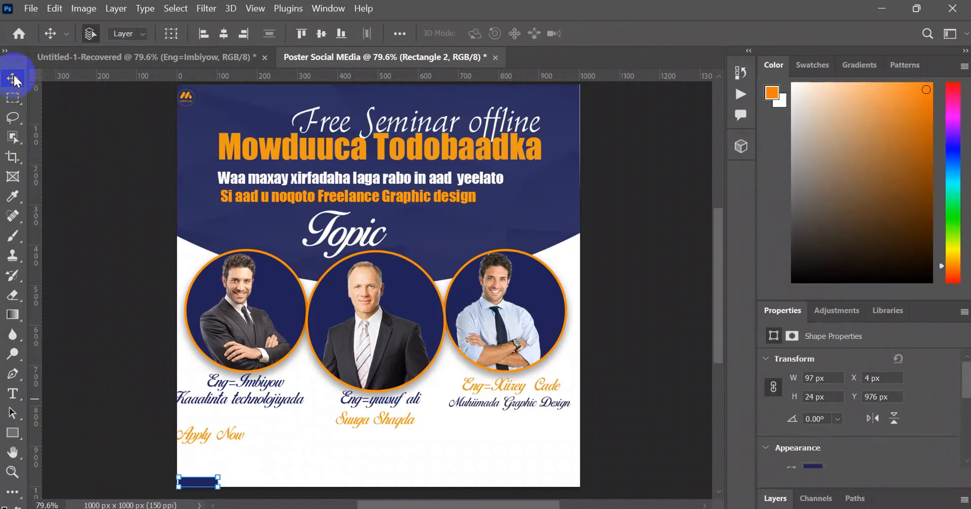
# - Duplicate "Apply Now" beside the navy rectangle at the poster's bottom edge and change the copy's text to "Date:30-1-2025"
pyautogui.click(250, 491)
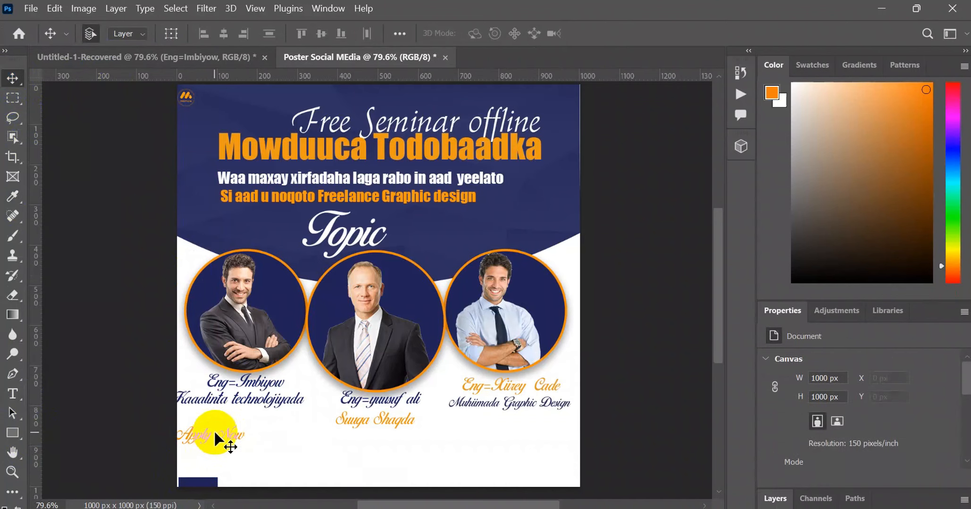
pyautogui.moveTo(214, 433); pyautogui.dragTo(255, 478)
pyautogui.doubleClick(256, 475)
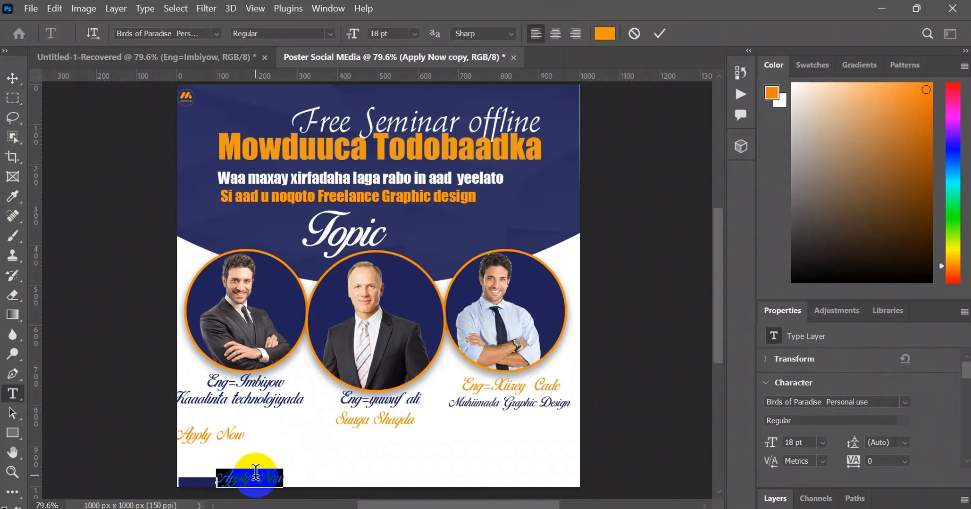
pyautogui.write('D')
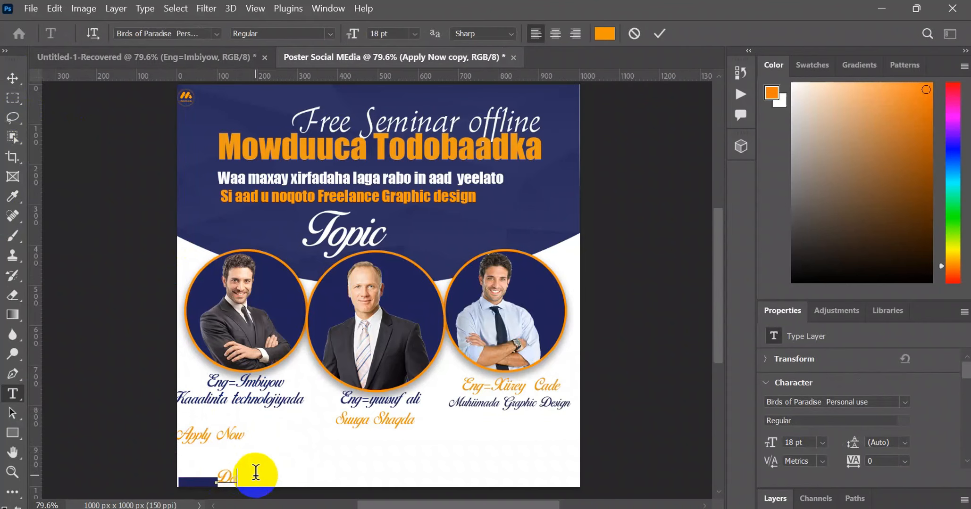
pyautogui.write('ate:12-1-2022')
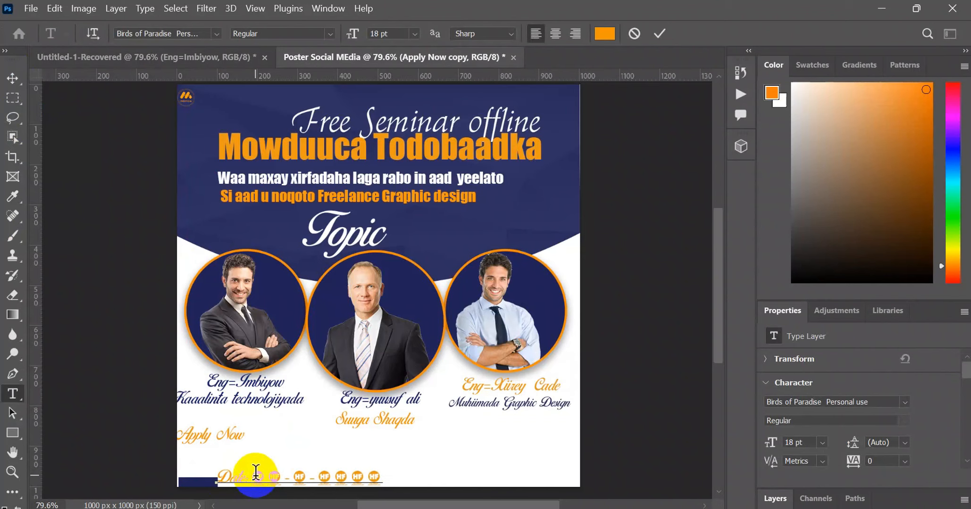
# - Set the whole date text's font to Impact
pyautogui.hotkey('ctrl', 'a')
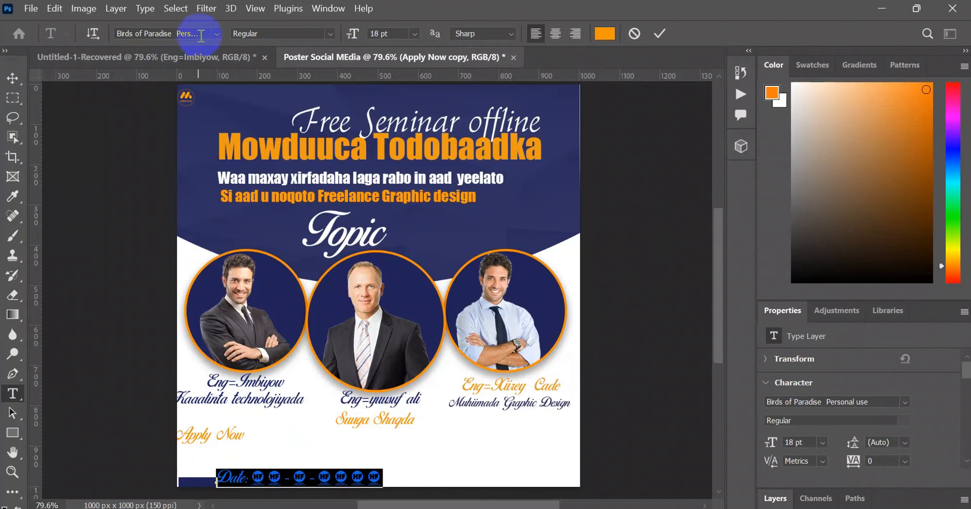
pyautogui.click(216, 33)
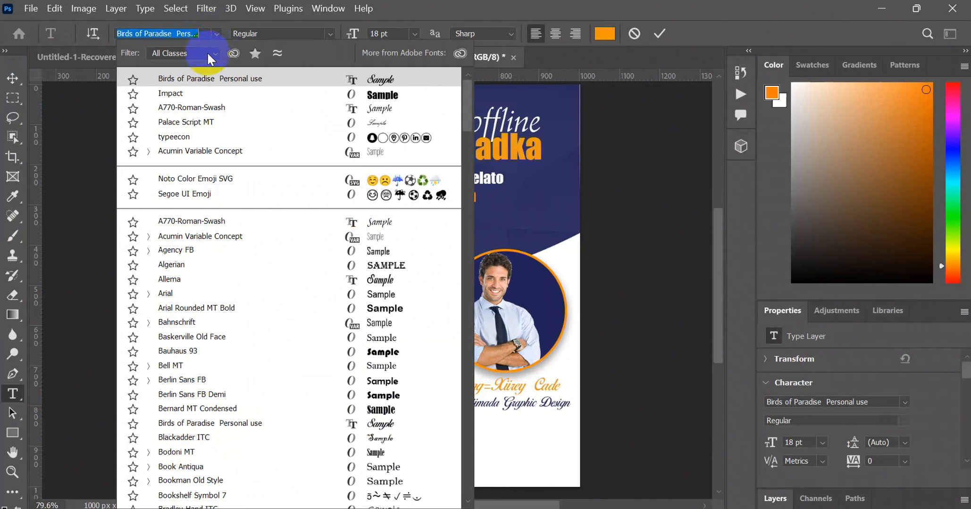
pyautogui.click(189, 95)
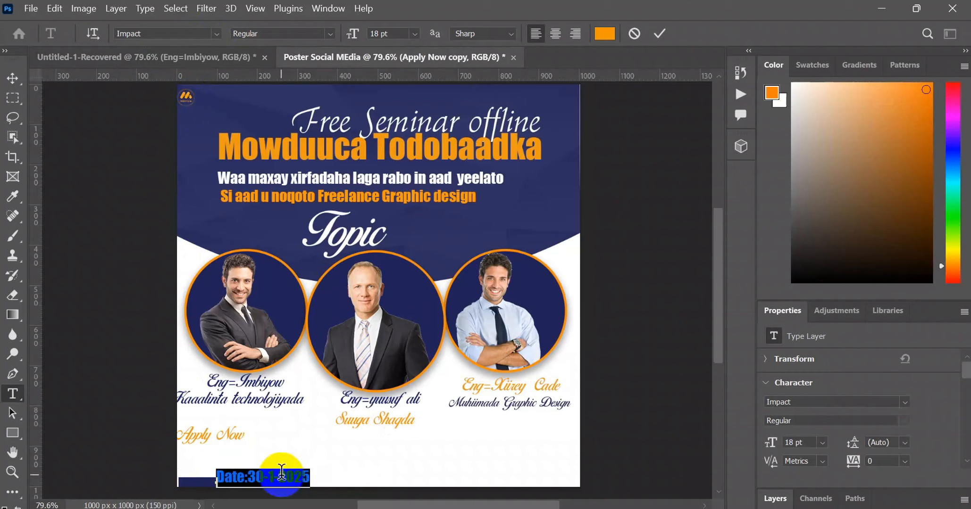
pyautogui.moveTo(242, 477); pyautogui.dragTo(219, 468)
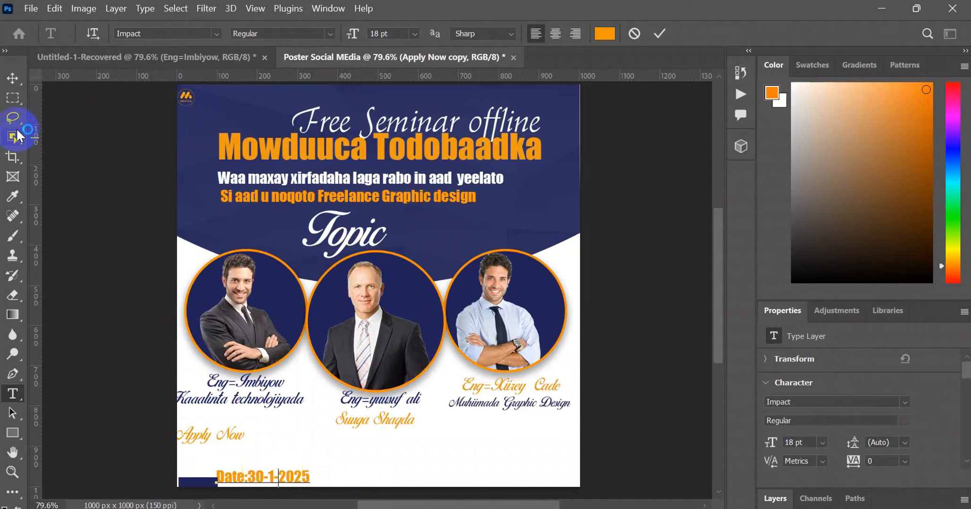
# - Nudge the date text slightly away from the navy rectangle and reduce its size to 12 pt
pyautogui.click(13, 77)
pyautogui.moveTo(268, 472); pyautogui.dragTo(277, 480)
pyautogui.doubleClick(277, 480)
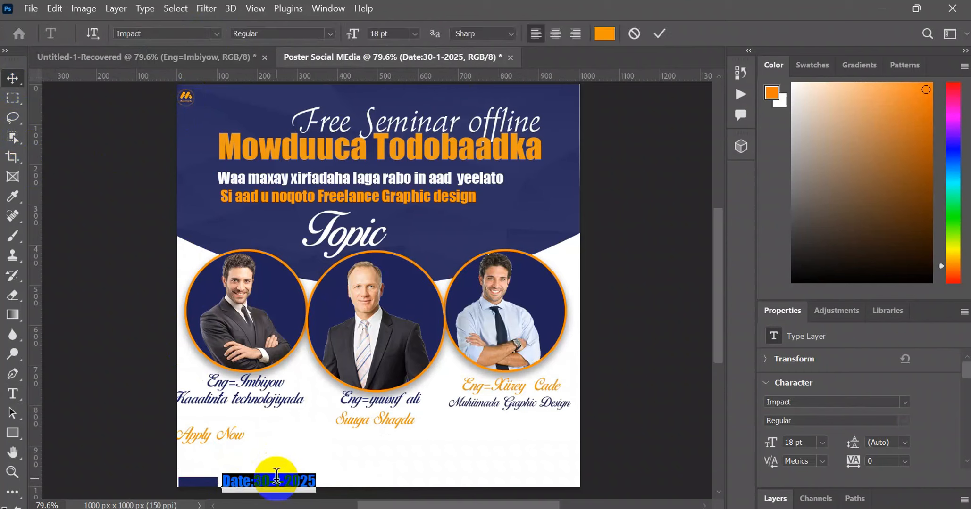
pyautogui.moveTo(358, 40); pyautogui.dragTo(352, 40)
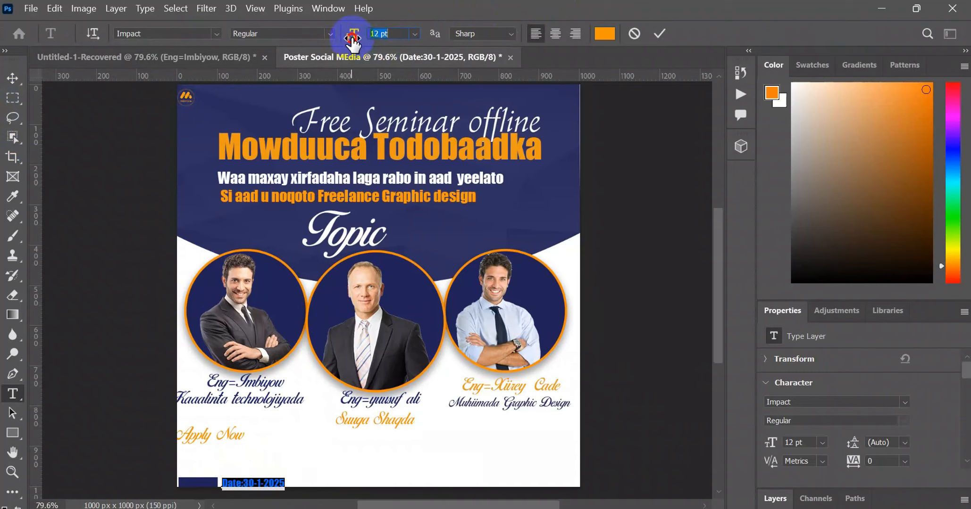
pyautogui.click(13, 78)
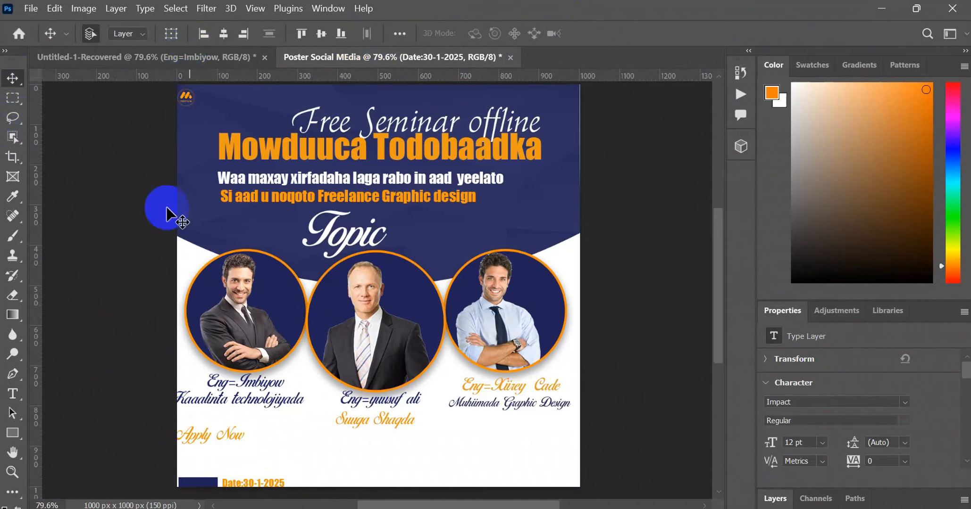
# - Set the date text's font to A770-Roman-Swash
pyautogui.doubleClick(247, 480)
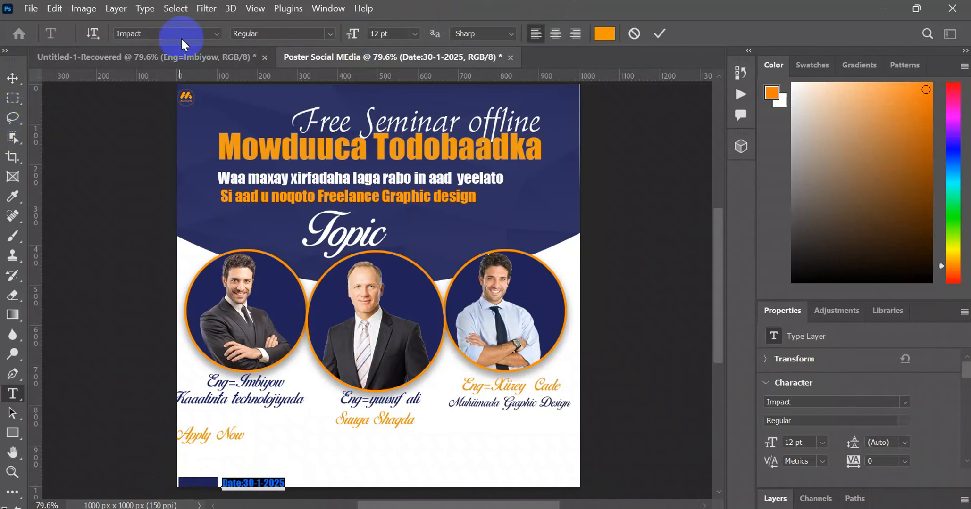
pyautogui.click(218, 34)
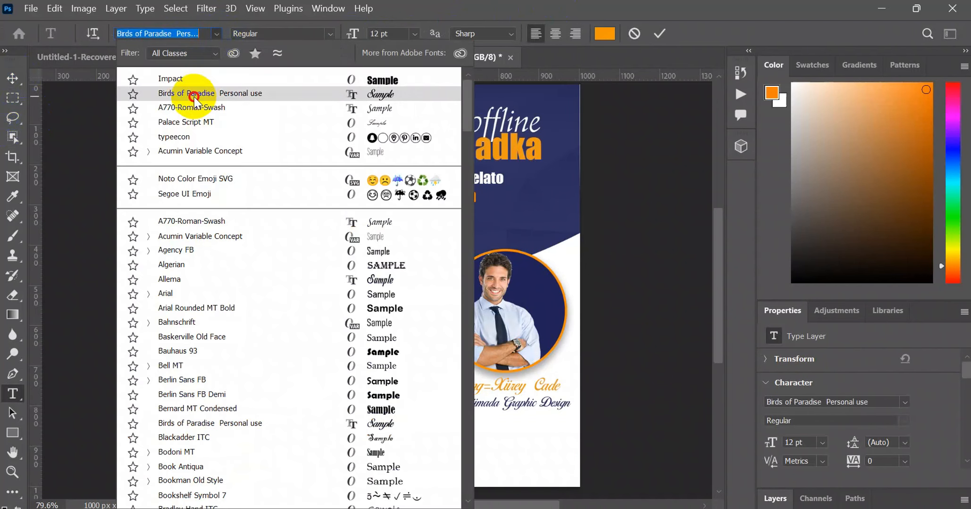
pyautogui.click(194, 97)
pyautogui.click(213, 33)
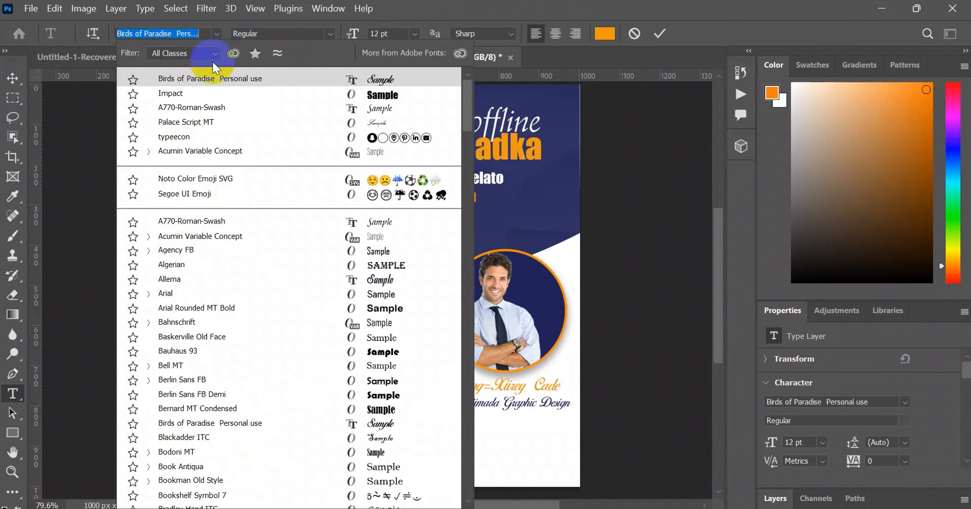
pyautogui.click(192, 108)
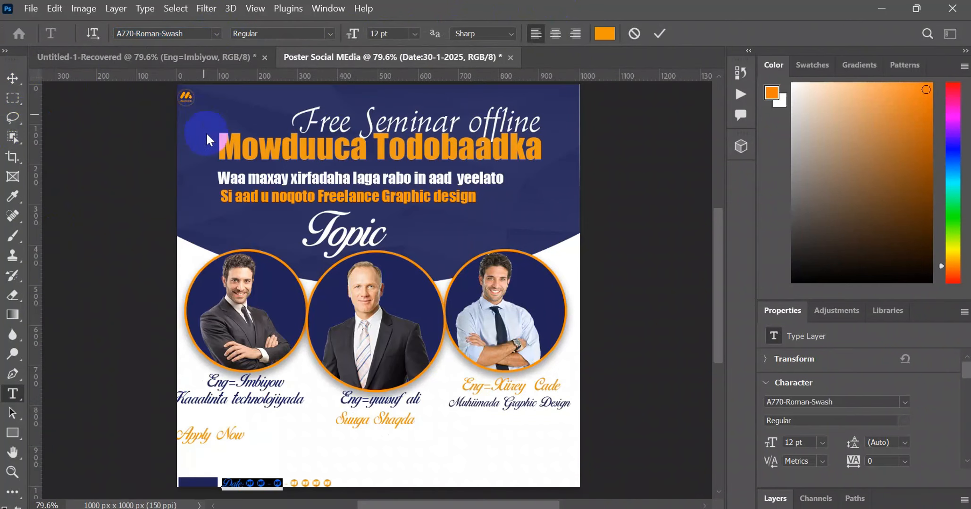
pyautogui.click(252, 482)
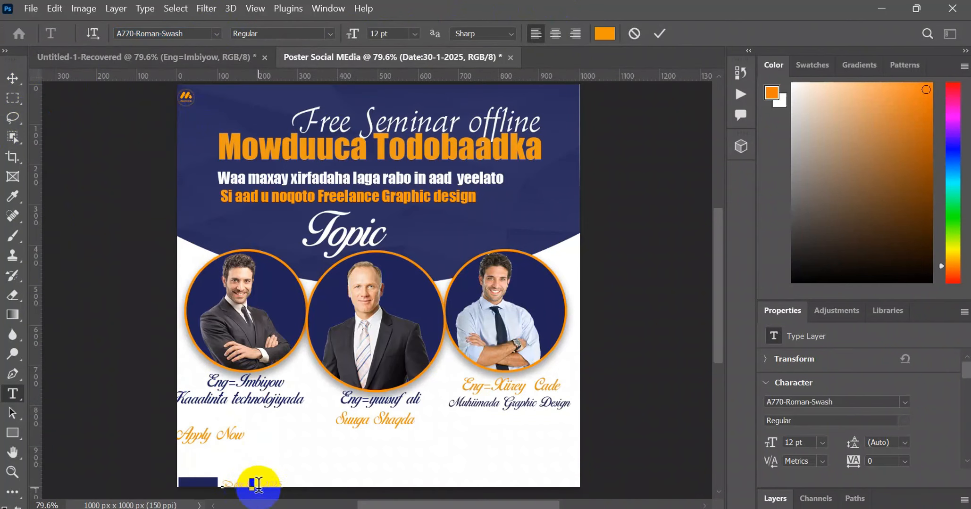
# - Enlarge the date text to 16 pt and move it just above the navy rectangle in the poster's bottom-left corner
pyautogui.moveTo(280, 481); pyautogui.dragTo(223, 470)
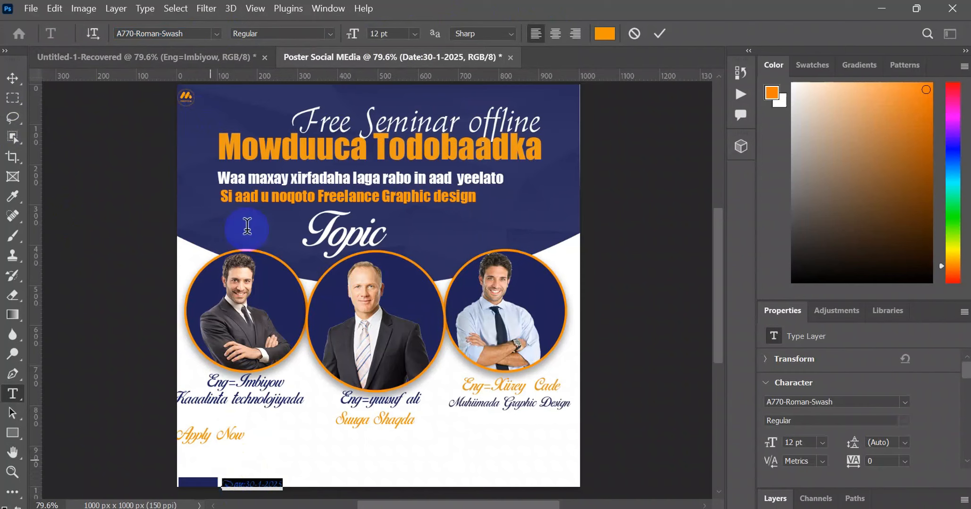
pyautogui.moveTo(354, 33); pyautogui.dragTo(360, 31)
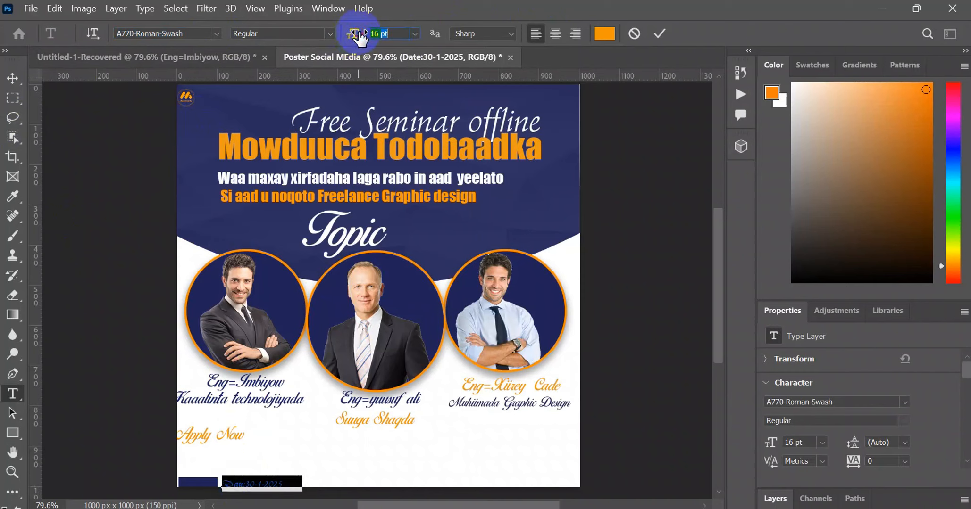
pyautogui.click(13, 77)
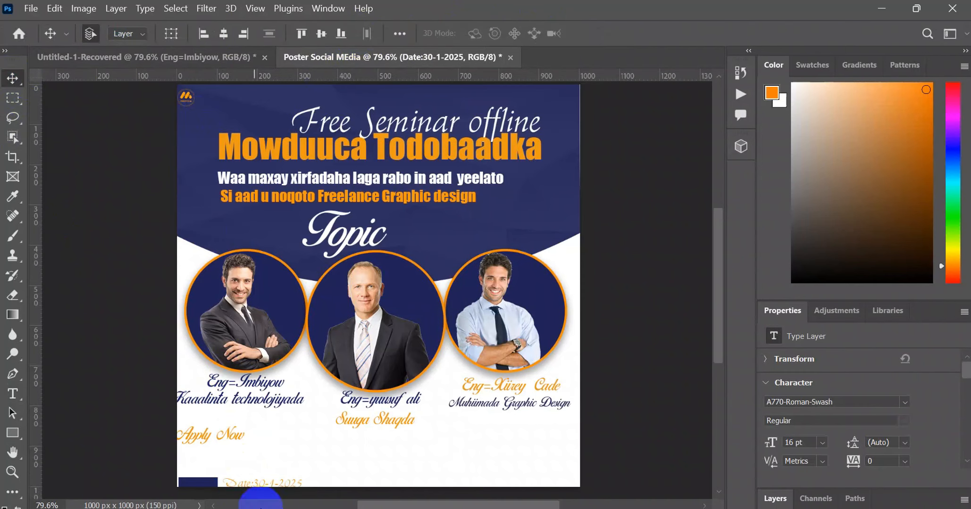
pyautogui.moveTo(279, 485); pyautogui.dragTo(237, 477)
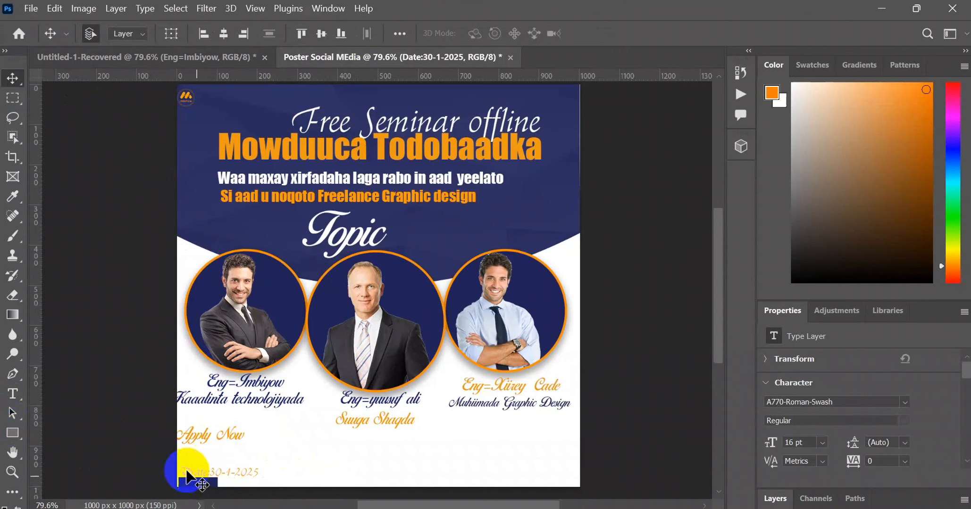
# - Draw a thin navy bar about 117 x 18 px and place it directly after the date at about X 209, Y 958 px
pyautogui.click(12, 434)
pyautogui.moveTo(12, 437)
pyautogui.mouseDown()
pyautogui.moveTo(22, 428)
pyautogui.moveTo(45, 433)
pyautogui.mouseUp()
pyautogui.moveTo(280, 472); pyautogui.dragTo(302, 475)
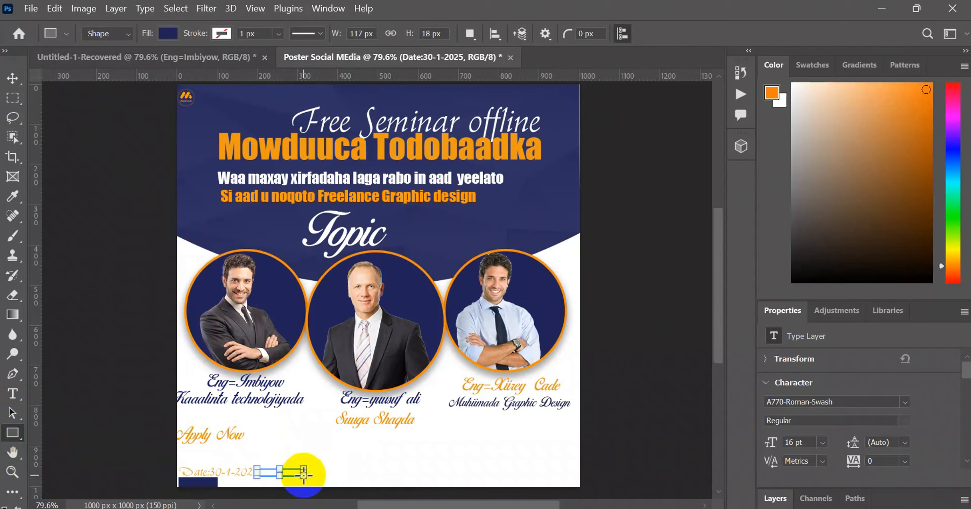
pyautogui.click(15, 83)
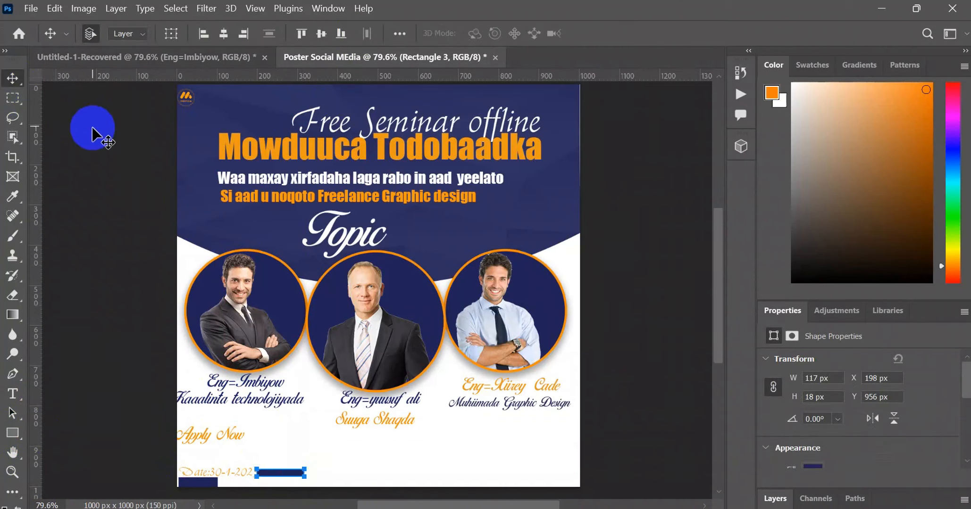
pyautogui.click(94, 130)
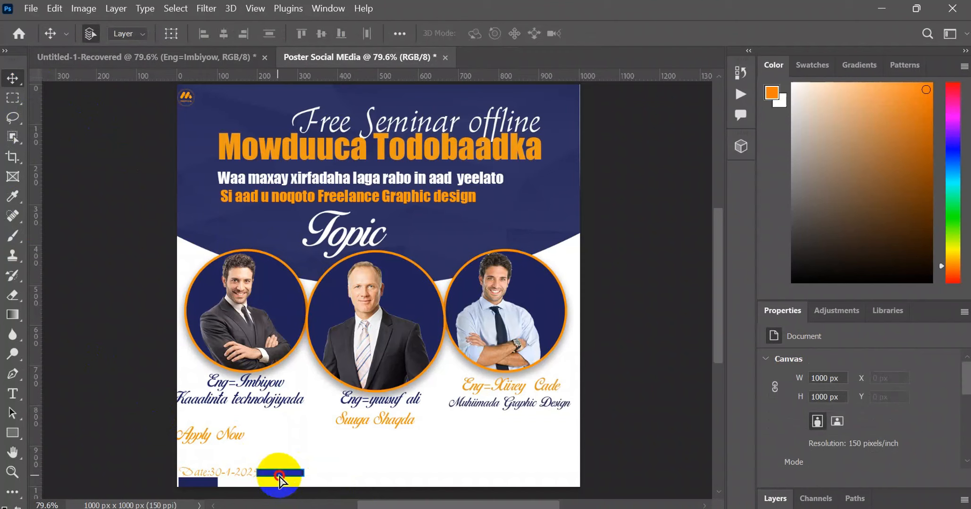
pyautogui.moveTo(278, 477); pyautogui.dragTo(285, 475)
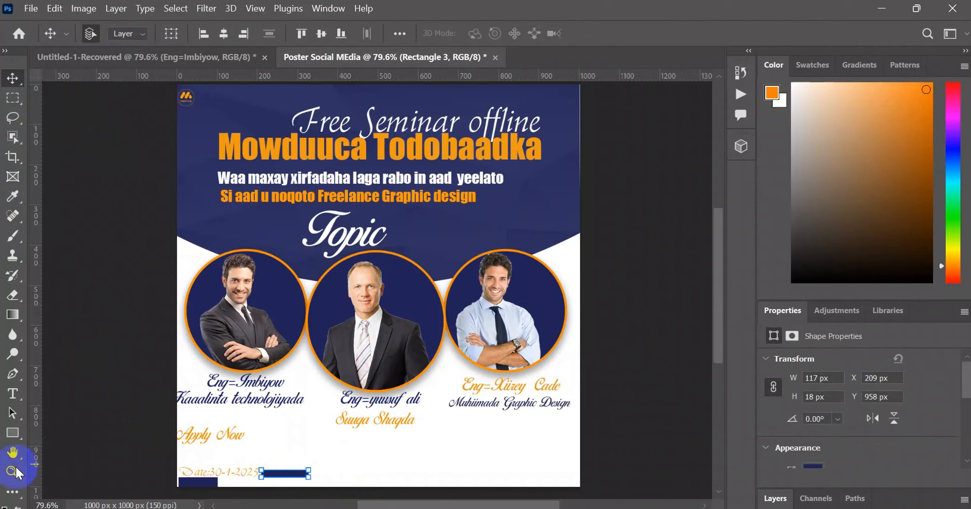
# - Add the text "Mogadisho-Somalia" after the thin navy bar near the poster's bottom edge
pyautogui.click(12, 394)
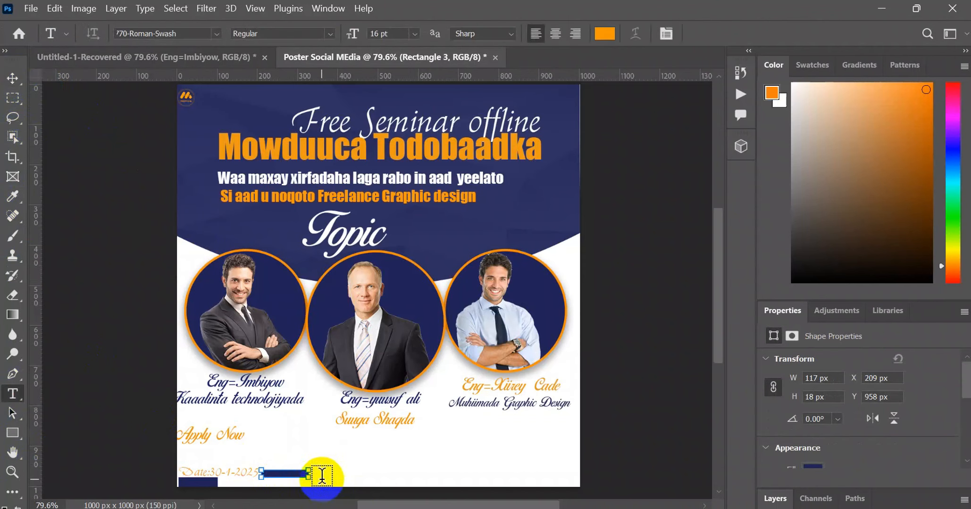
pyautogui.click(322, 475)
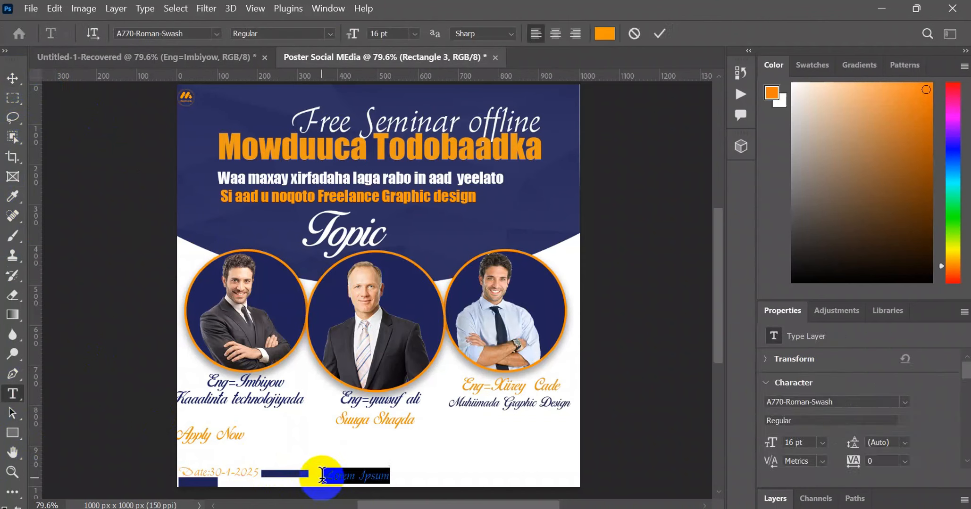
pyautogui.press('Delete')
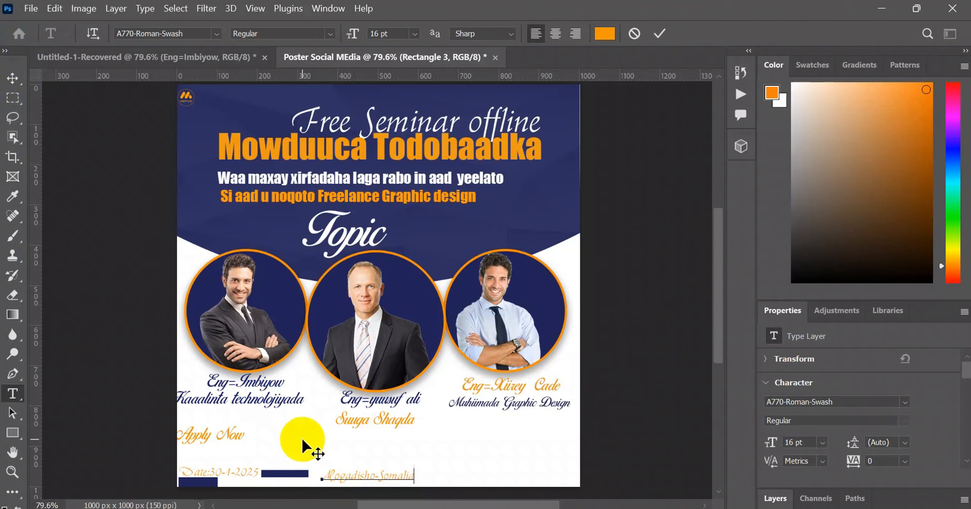
# - Recolor "Mogadisho-Somalia" to the navy 202358 sampled from the third portrait's background
pyautogui.click(354, 474)
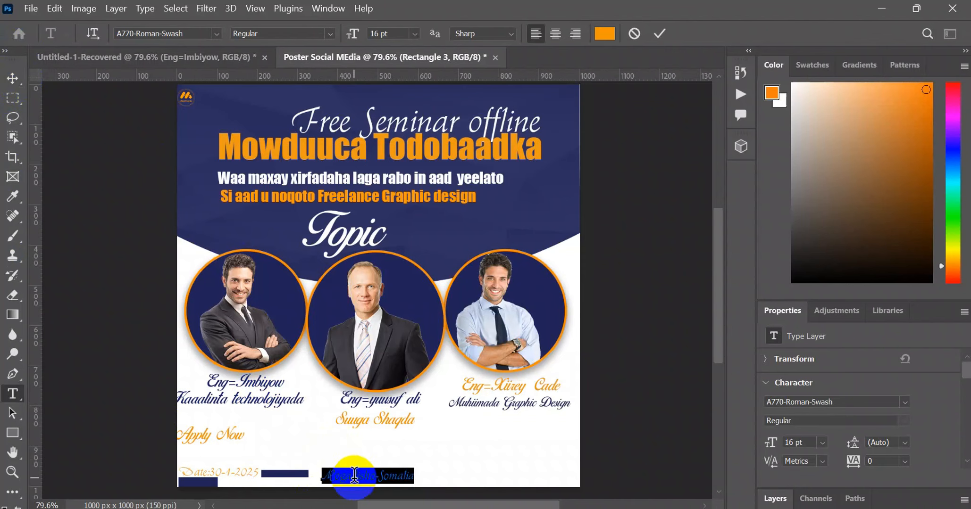
pyautogui.click(604, 33)
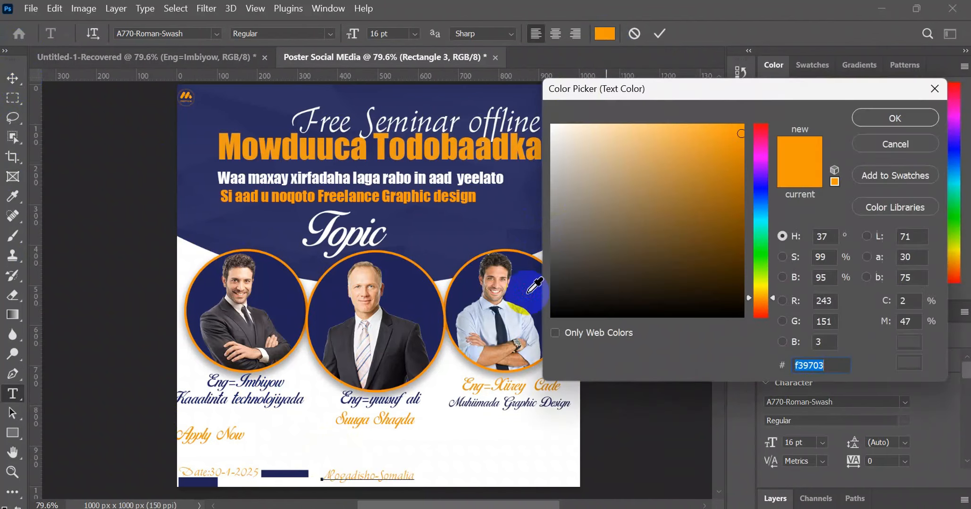
pyautogui.click(528, 290)
pyautogui.click(806, 149)
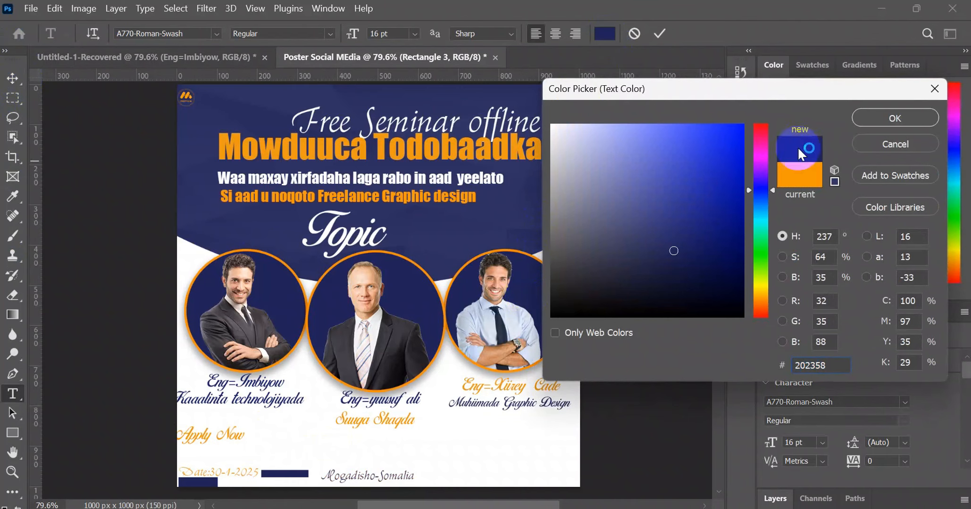
pyautogui.click(894, 118)
pyautogui.click(12, 78)
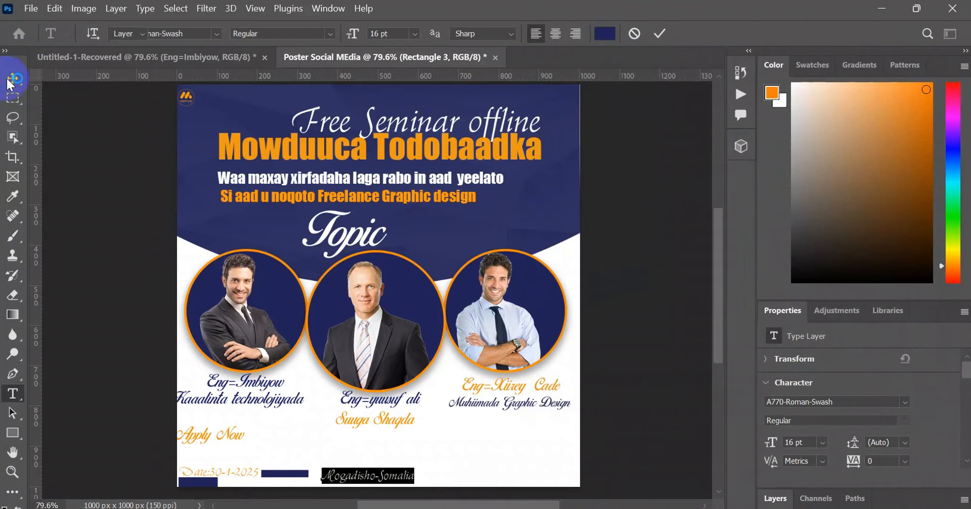
# - Move "Mogadisho-Somalia" against the end of the thin navy bar, level with the date text
pyautogui.click(316, 389)
pyautogui.click(378, 475)
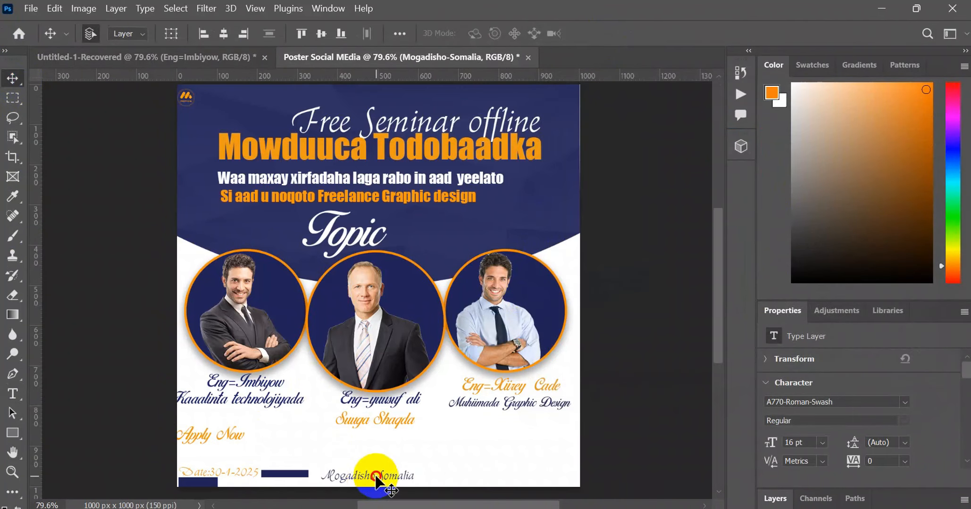
pyautogui.moveTo(376, 477); pyautogui.dragTo(361, 478)
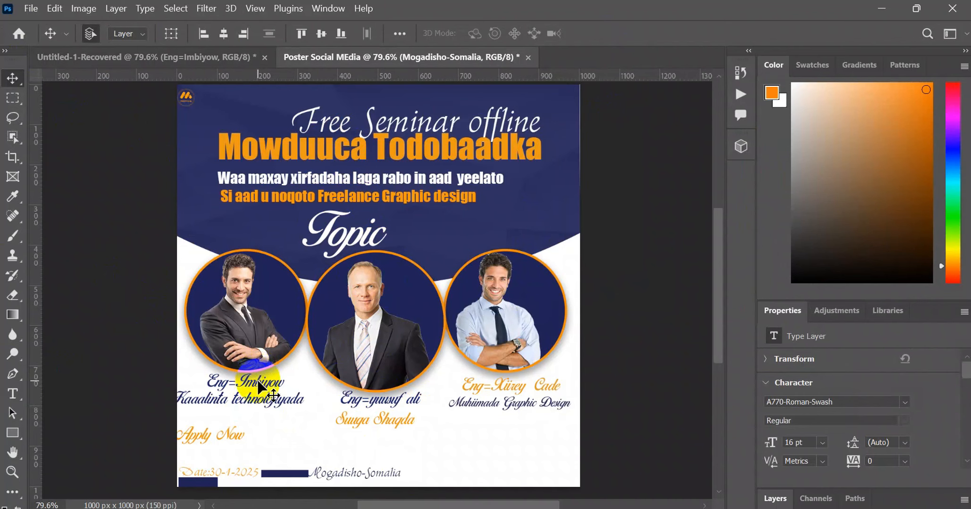
# - Copy the first portrait's name caption to the footer's end and duplicate the thin navy bar to about X 574, Y 958 px
pyautogui.moveTo(259, 388); pyautogui.dragTo(527, 474)
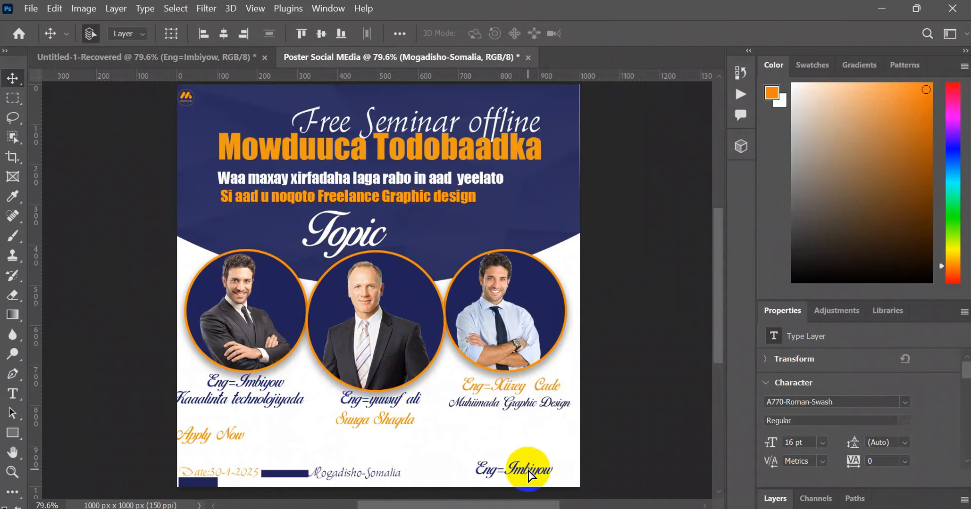
pyautogui.click(294, 474)
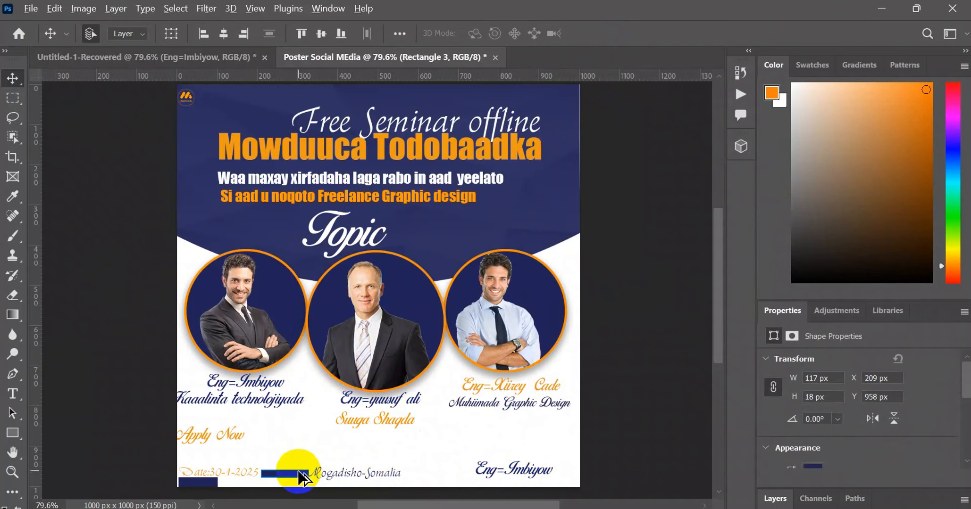
pyautogui.moveTo(298, 481); pyautogui.dragTo(444, 478)
pyautogui.moveTo(443, 477); pyautogui.dragTo(444, 477)
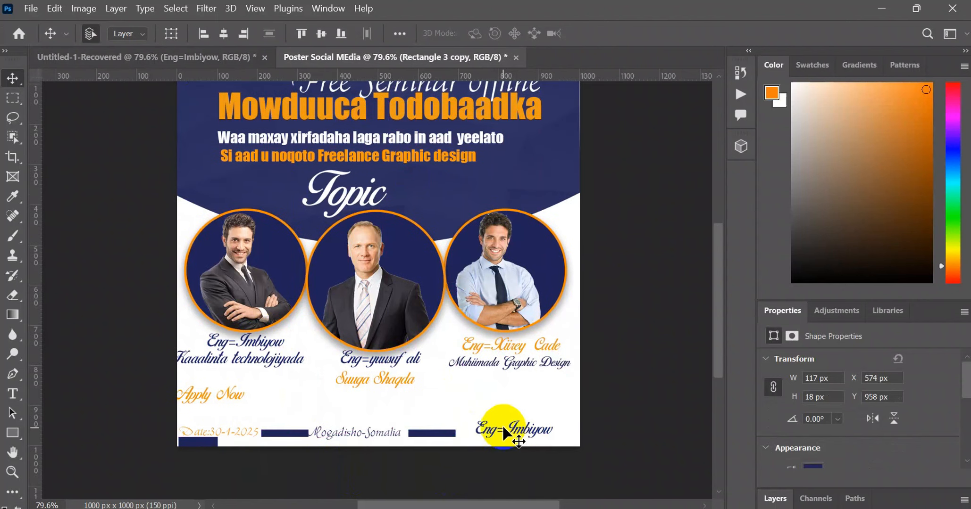
# - Replace the copied footer caption's text with "jobkey university" and nudge it slightly closer to the second thin bar
pyautogui.doubleClick(504, 433)
pyautogui.doubleClick(536, 432)
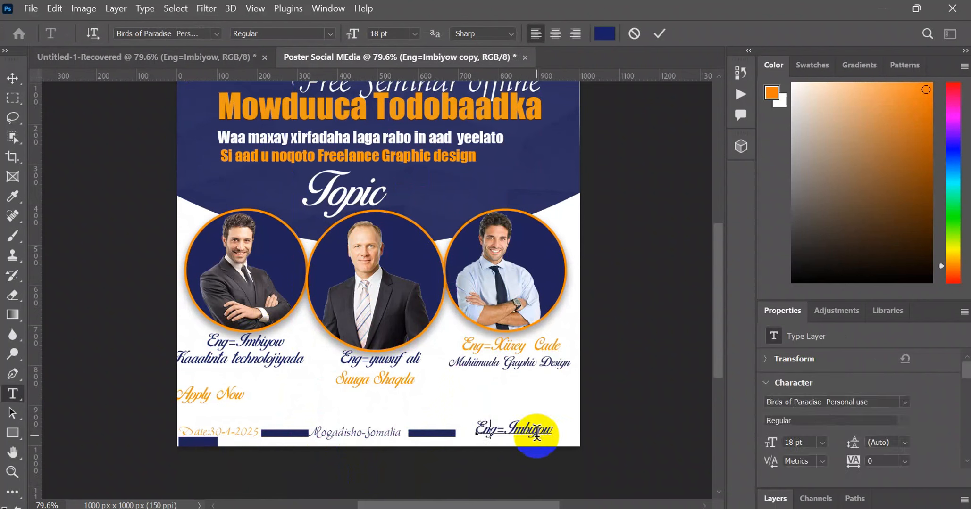
pyautogui.write('H')
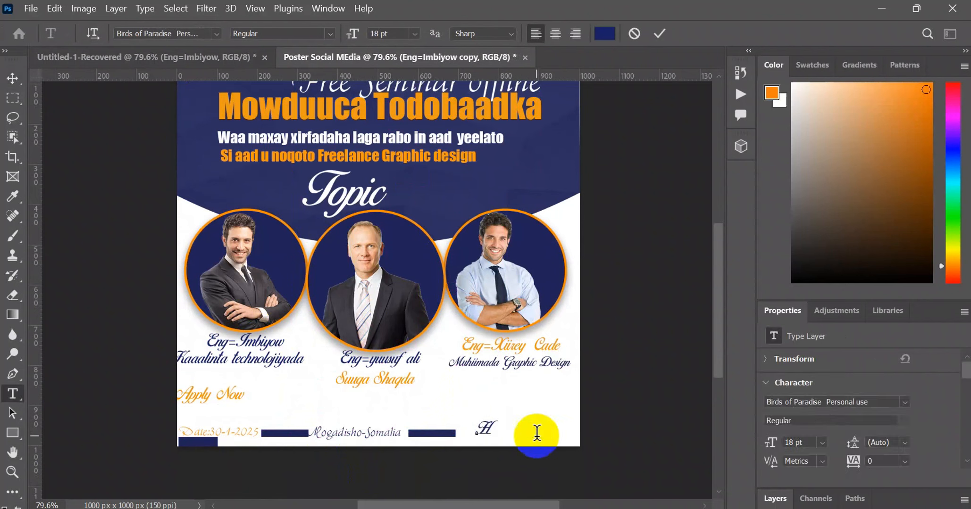
pyautogui.press('BackSpace')
pyautogui.write('H')
pyautogui.press('BackSpace')
pyautogui.press('BackSpace')
pyautogui.press('BackSpace')
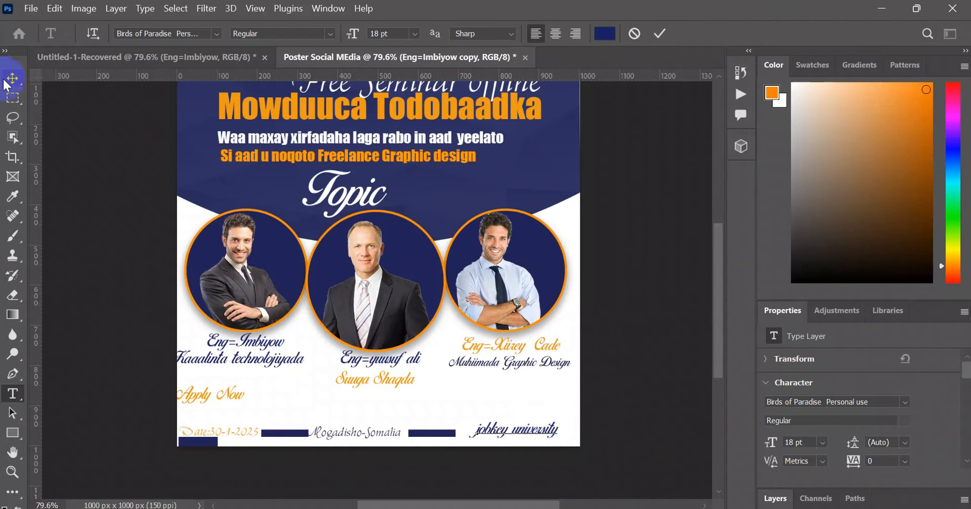
pyautogui.click(12, 78)
pyautogui.click(519, 430)
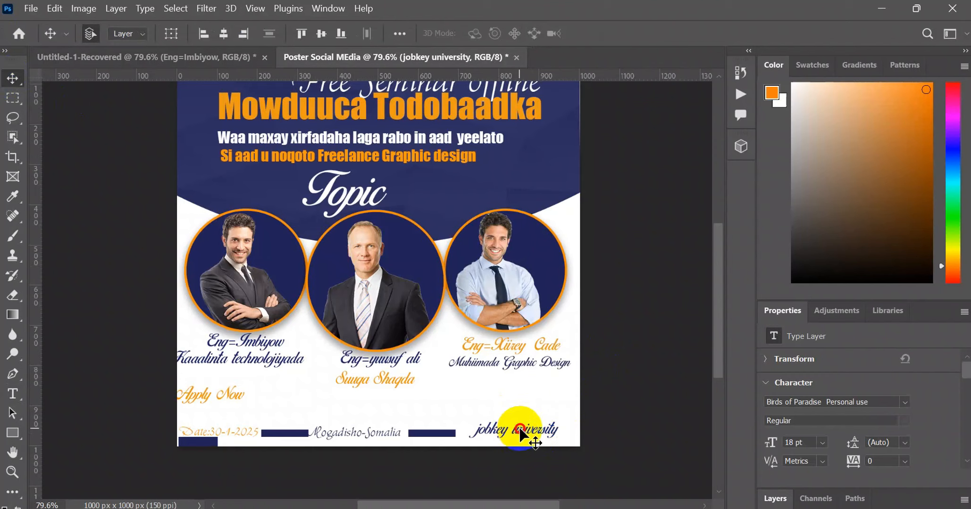
pyautogui.moveTo(519, 429); pyautogui.dragTo(436, 433)
# - Recolor the thin bar between "Mogadisho-Somalia" and "jobkey university" to a recently used orange and deselect it
pyautogui.click(438, 434)
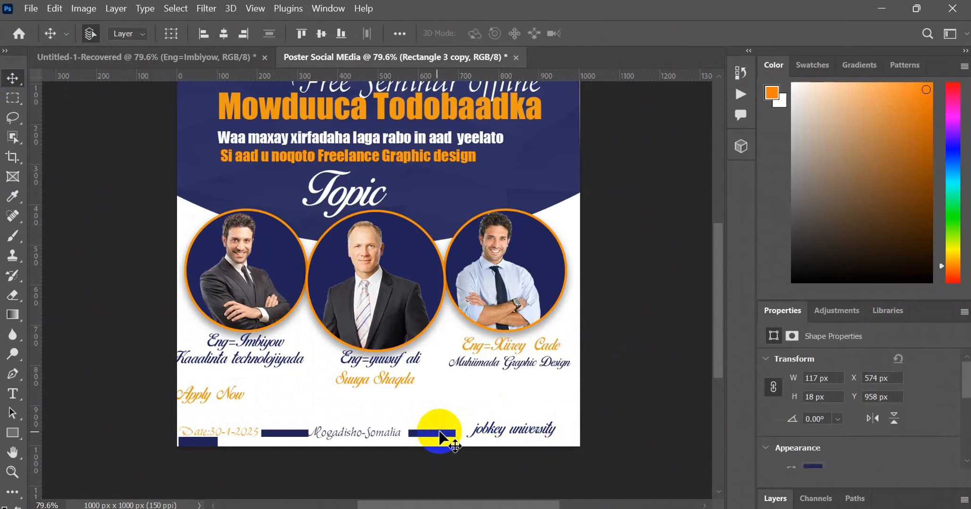
pyautogui.click(813, 466)
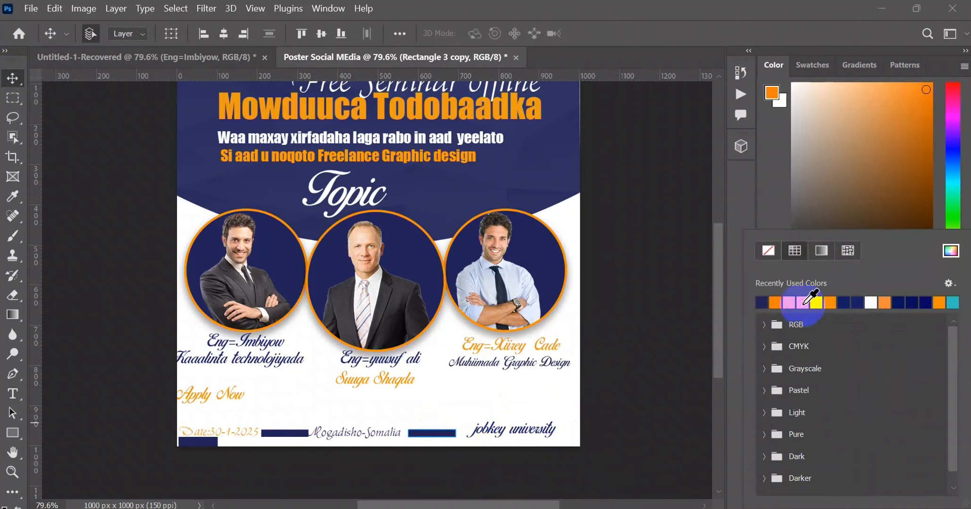
pyautogui.click(810, 303)
pyautogui.click(8, 74)
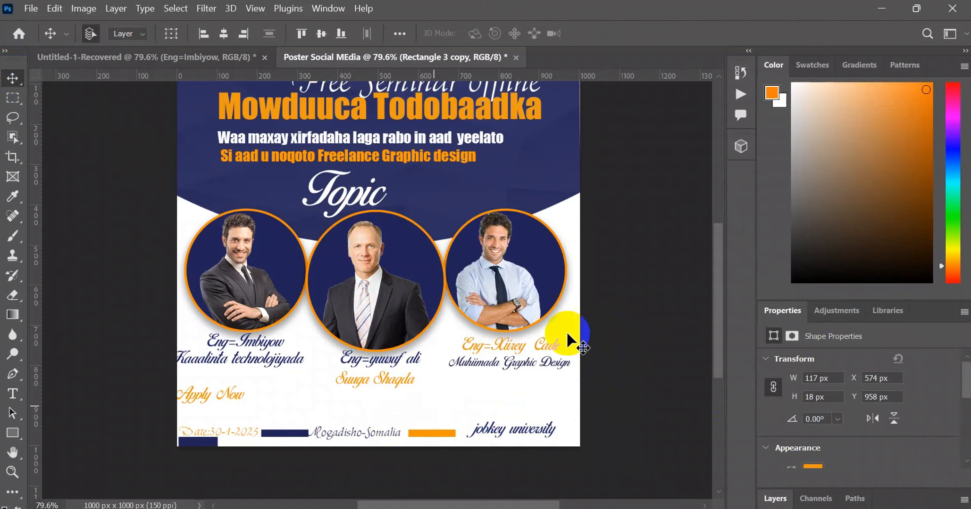
pyautogui.click(588, 304)
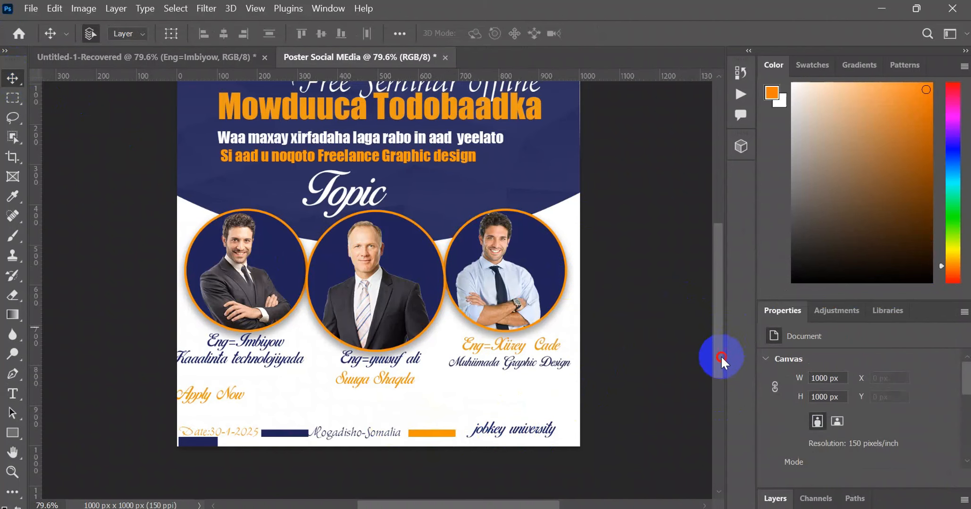
# - Export the poster as a PNG named "Poster Social MEdia" into the Desktop folder "JPJ-PNG Casharada in photoshop"
pyautogui.moveTo(720, 355); pyautogui.dragTo(713, 335)
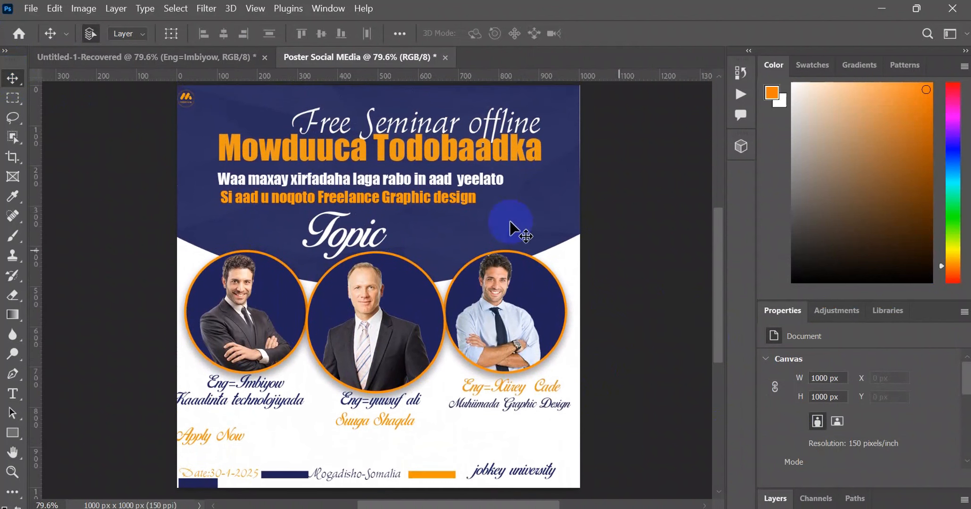
pyautogui.click(31, 8)
pyautogui.click(29, 238)
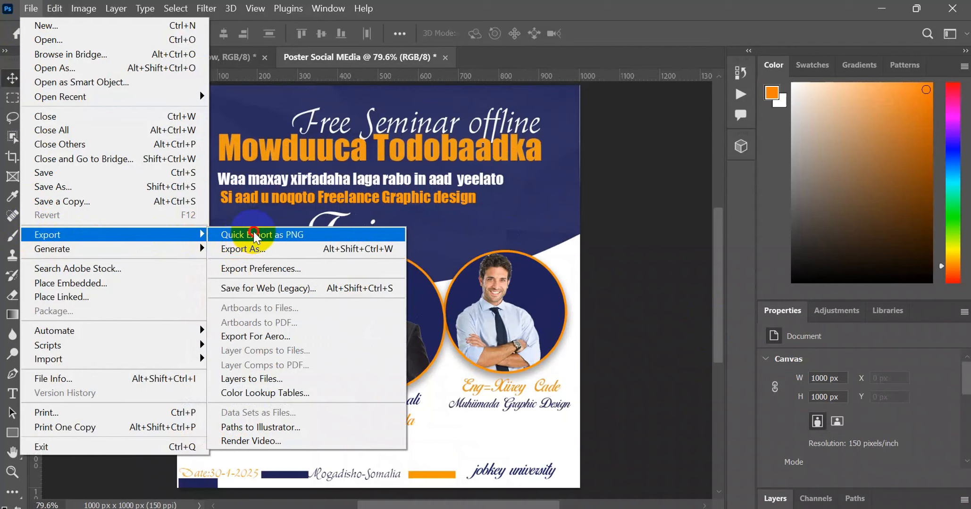
pyautogui.click(253, 234)
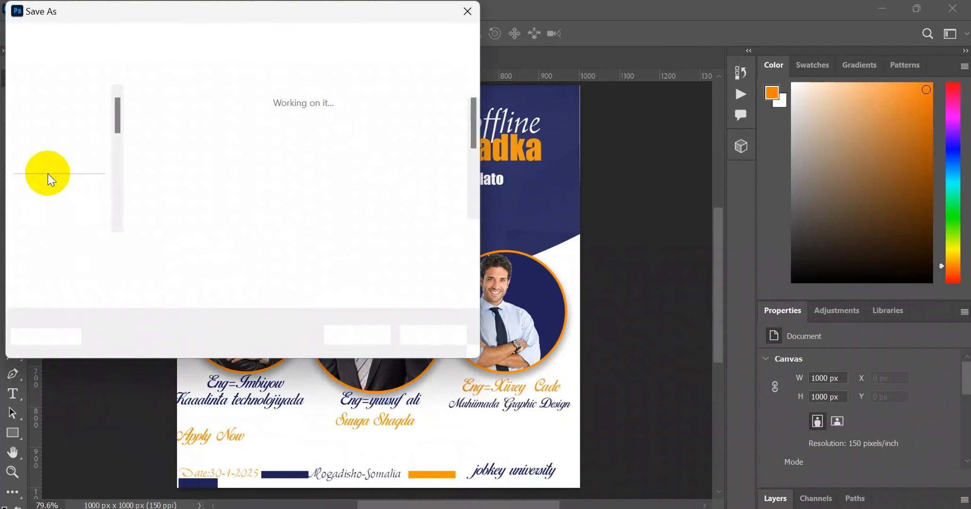
pyautogui.click(55, 199)
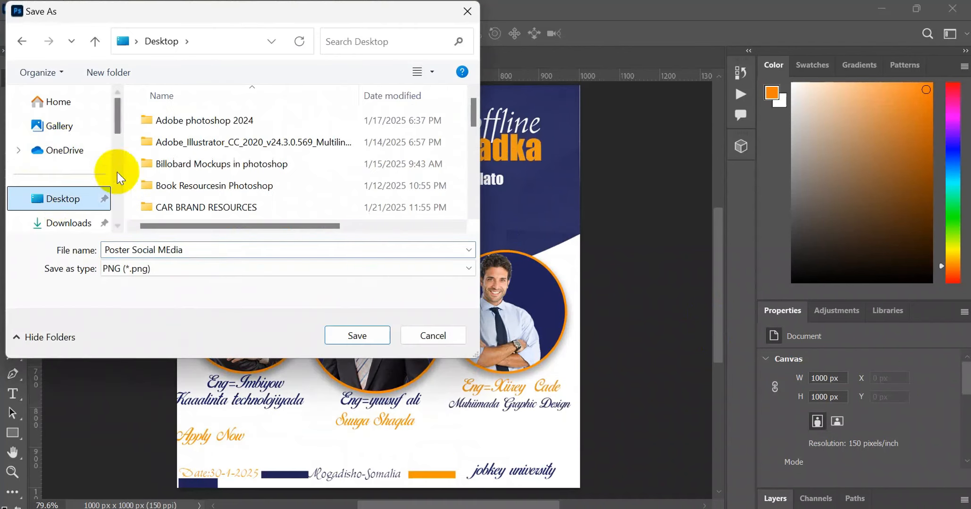
pyautogui.scroll(-5, 219, 187)
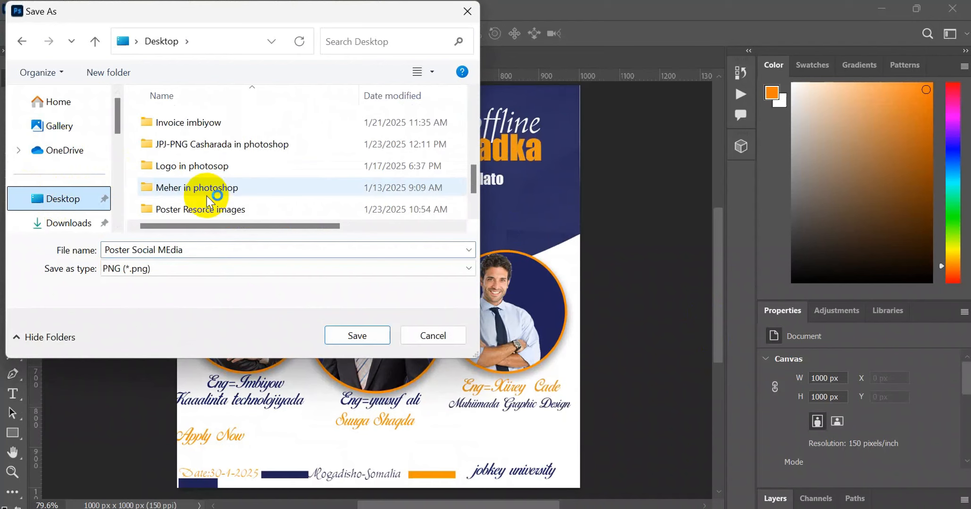
pyautogui.click(246, 146)
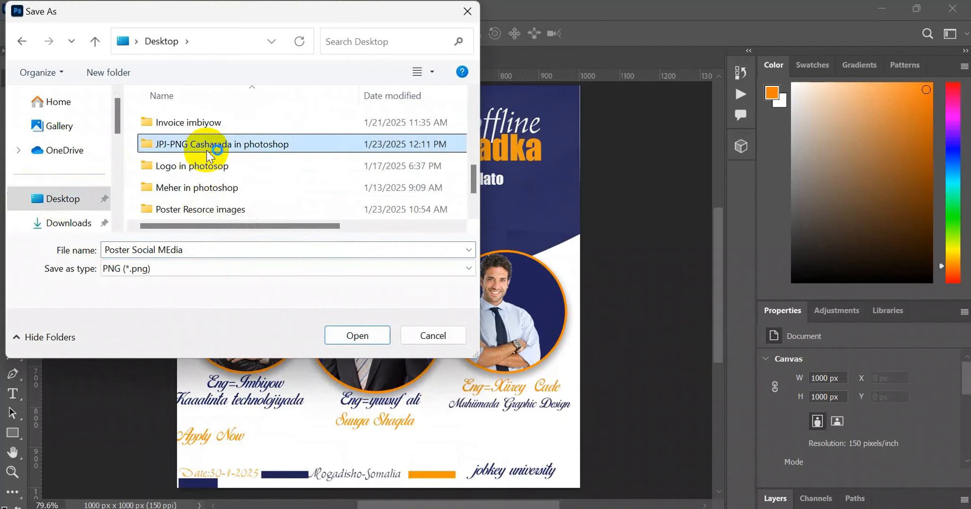
pyautogui.click(258, 147)
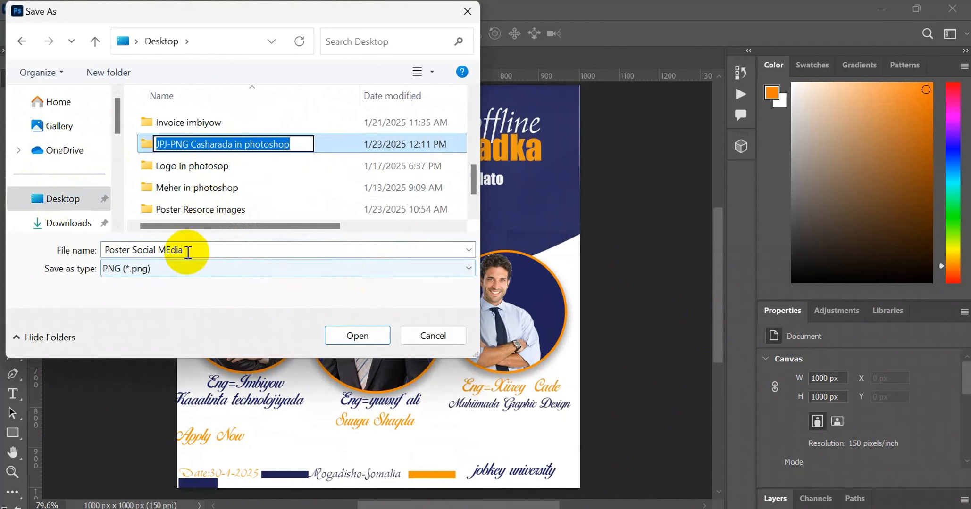
pyautogui.click(362, 334)
pyautogui.click(364, 335)
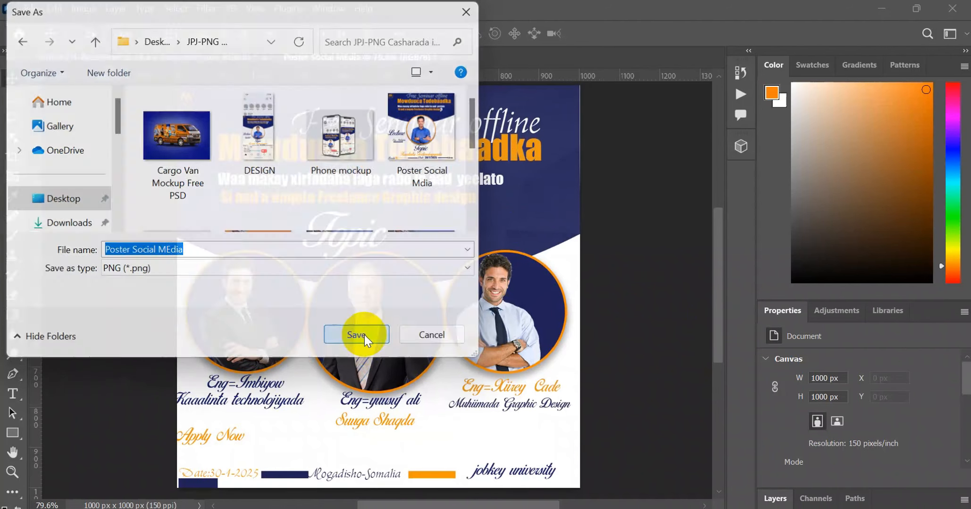